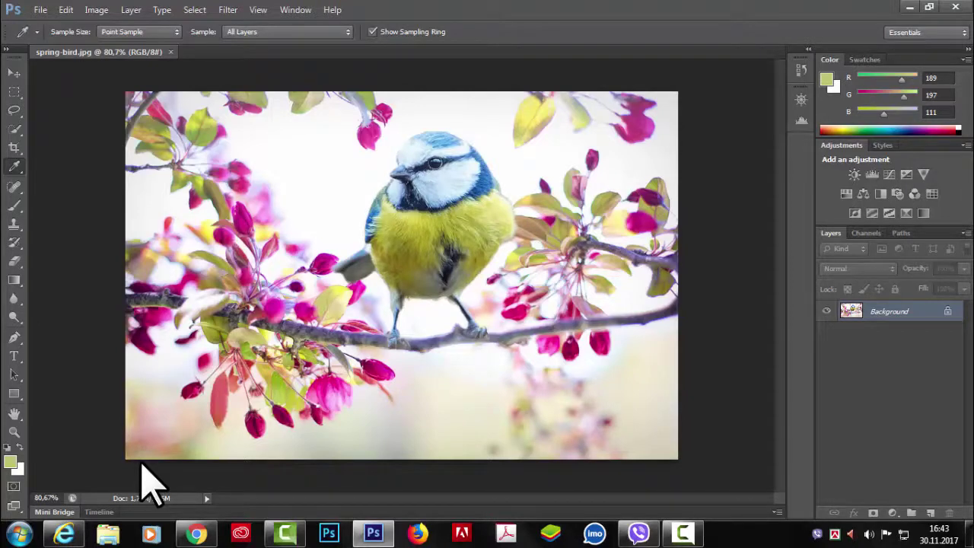
- Open the Edit menu to reveal the Keyboard Shortcuts and Menus commands near the bottom
{"action": "left_click", "coordinate": [65, 10]}
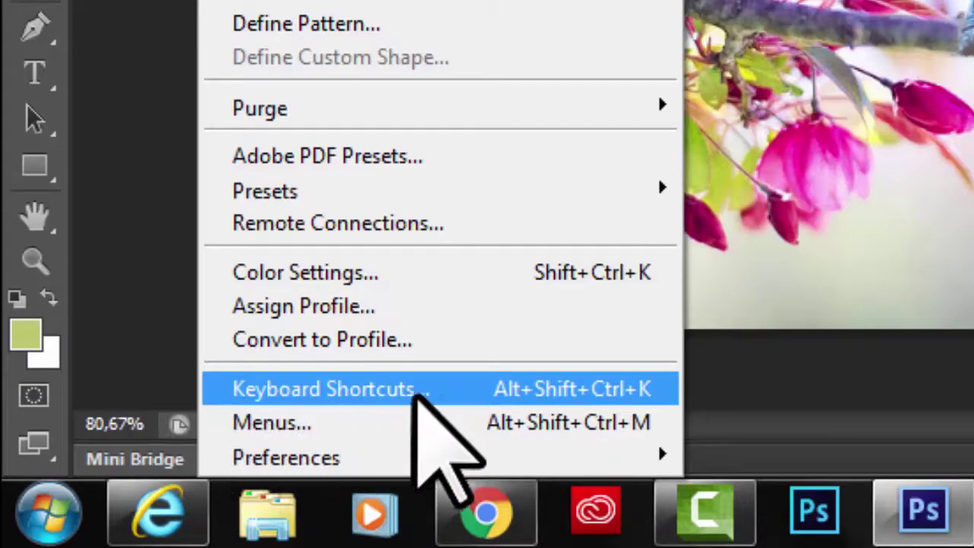
{"action": "left_click", "coordinate": [405, 389]}
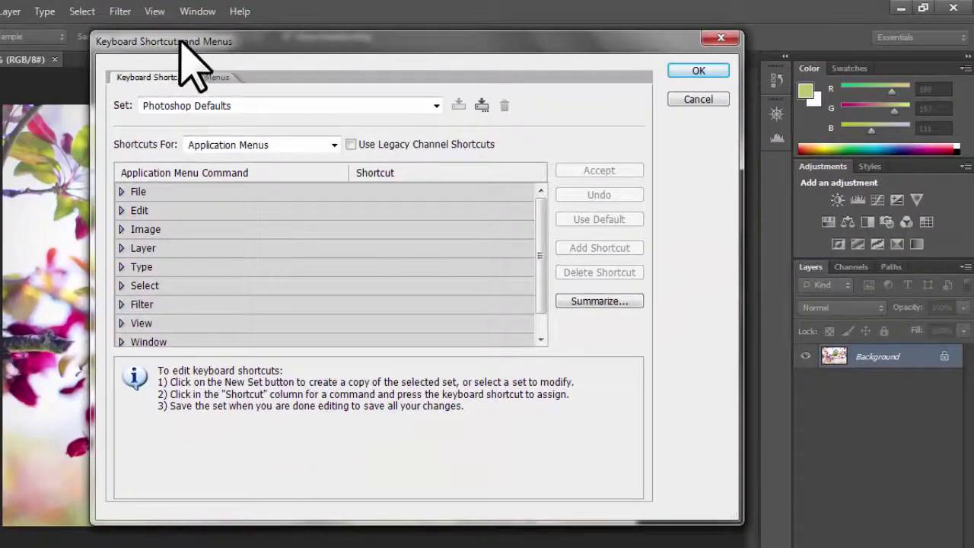
{"action": "left_click_drag", "start_coordinate": [394, 41], "coordinate": [346, 73]}
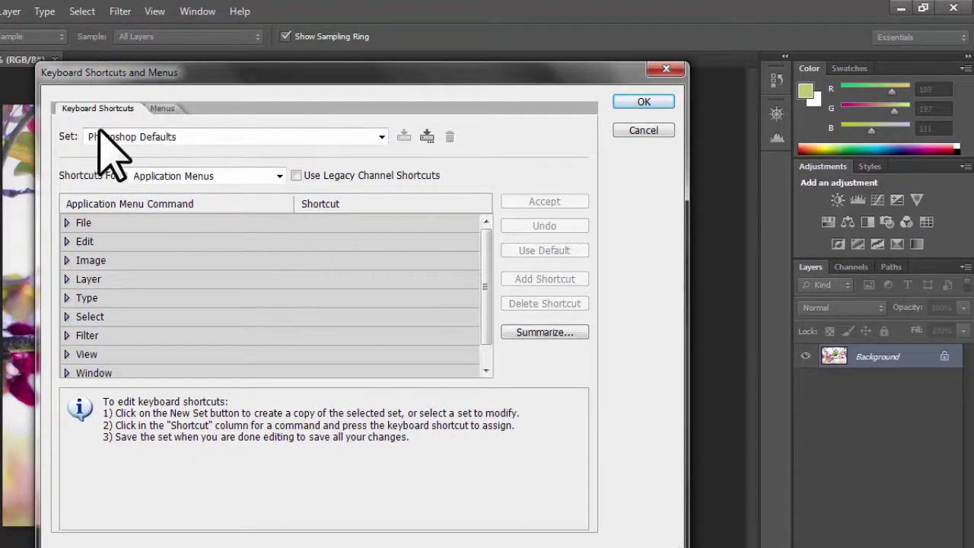
{"action": "left_click", "coordinate": [163, 108]}
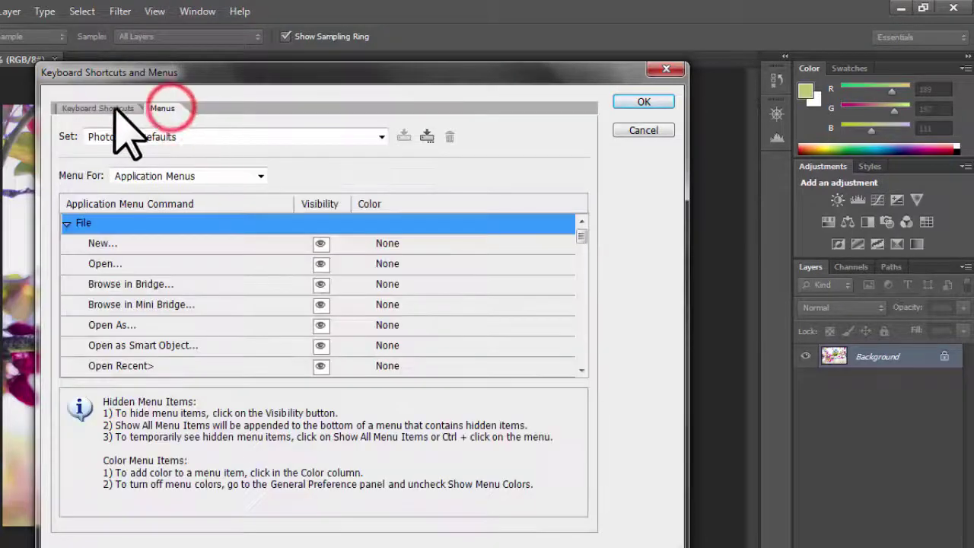
{"action": "left_click", "coordinate": [97, 108]}
{"action": "left_click", "coordinate": [162, 108]}
{"action": "left_click", "coordinate": [97, 108]}
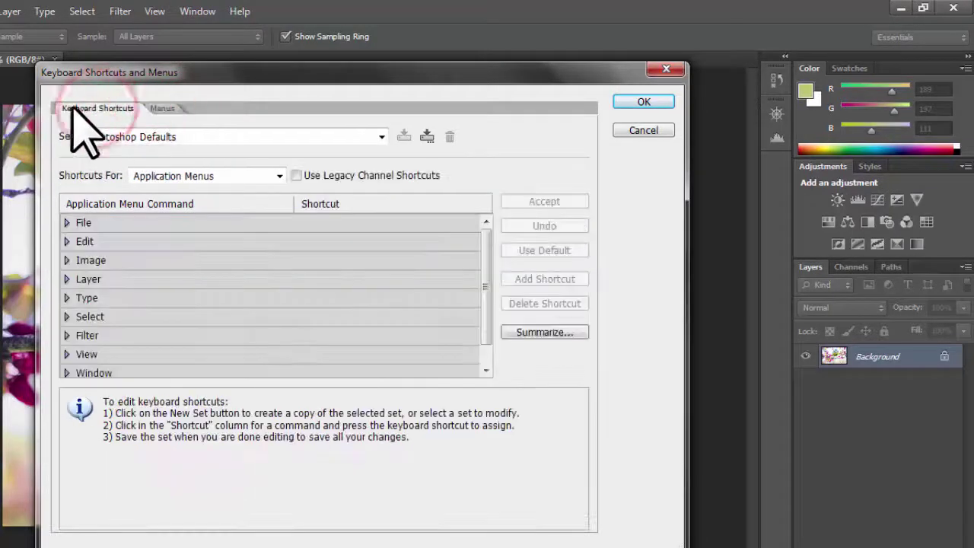
{"action": "left_click", "coordinate": [162, 109]}
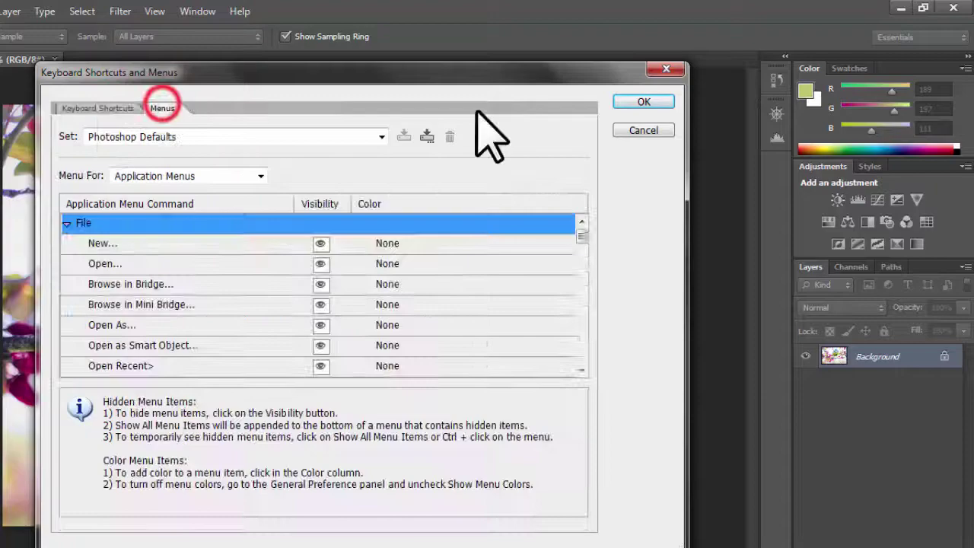
{"action": "left_click", "coordinate": [643, 131]}
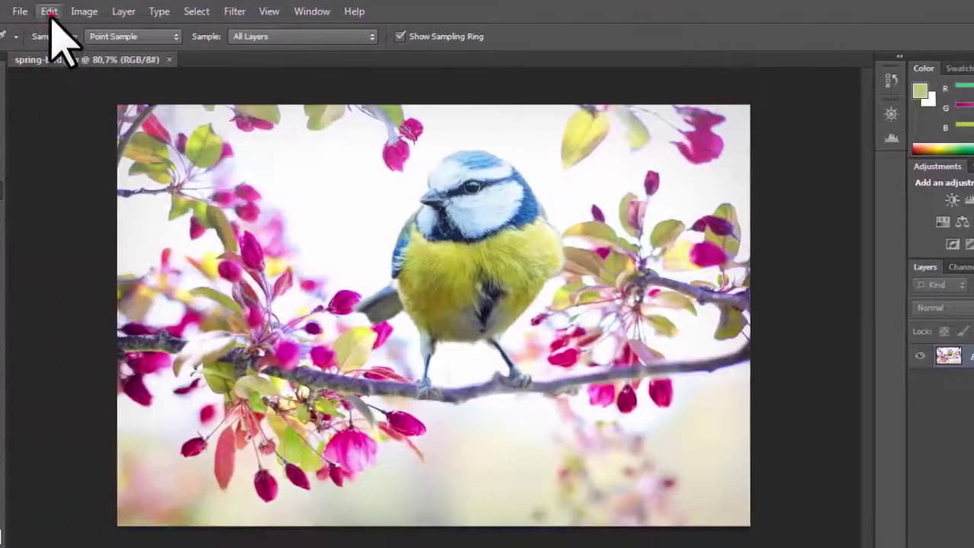
{"action": "left_click", "coordinate": [7, 10]}
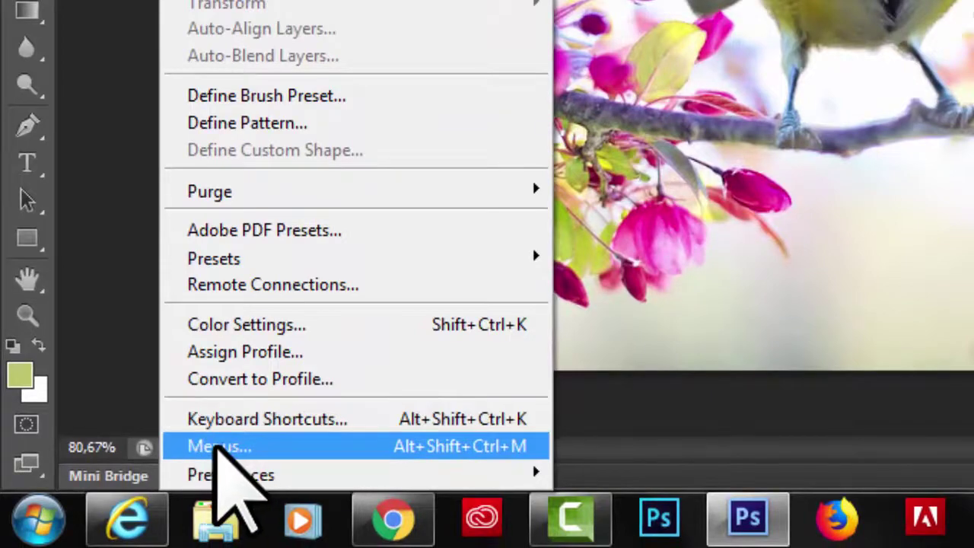
- Open Edit > Menus, flip between the Menus and Keyboard Shortcuts tabs, and end on Keyboard Shortcuts
{"action": "left_click", "coordinate": [219, 447]}
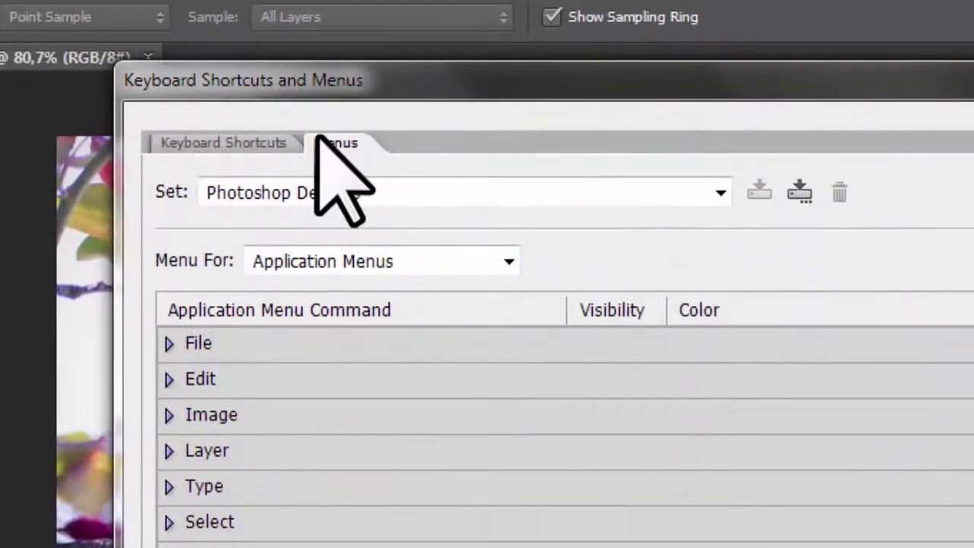
{"action": "left_click", "coordinate": [316, 141]}
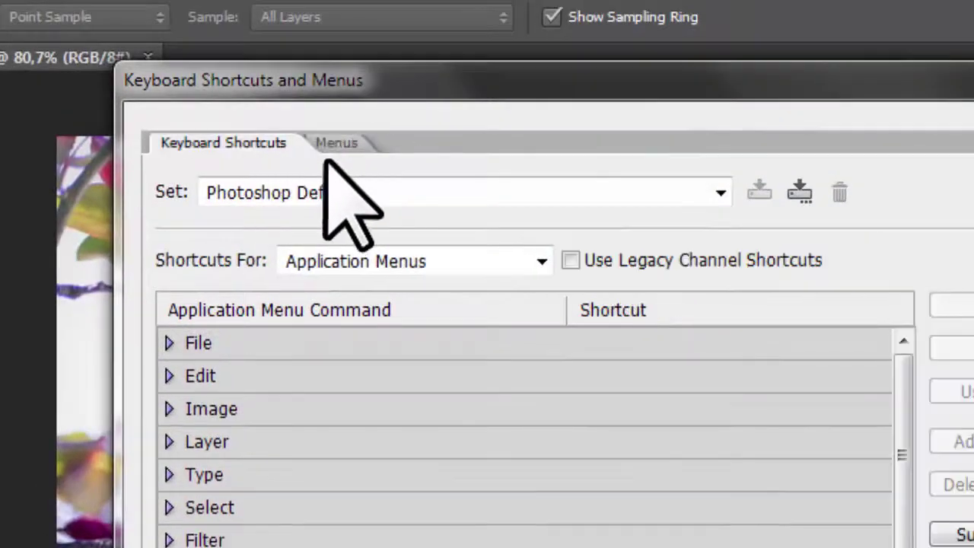
{"action": "left_click", "coordinate": [336, 142]}
{"action": "left_click", "coordinate": [219, 142]}
{"action": "left_click", "coordinate": [335, 142]}
{"action": "left_click", "coordinate": [215, 136]}
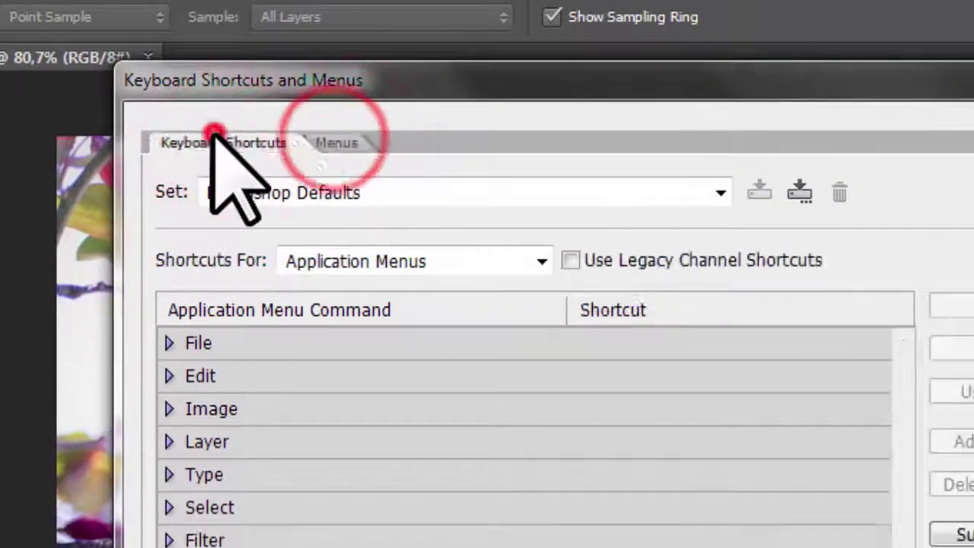
{"action": "left_click", "coordinate": [335, 142]}
{"action": "left_click", "coordinate": [233, 142]}
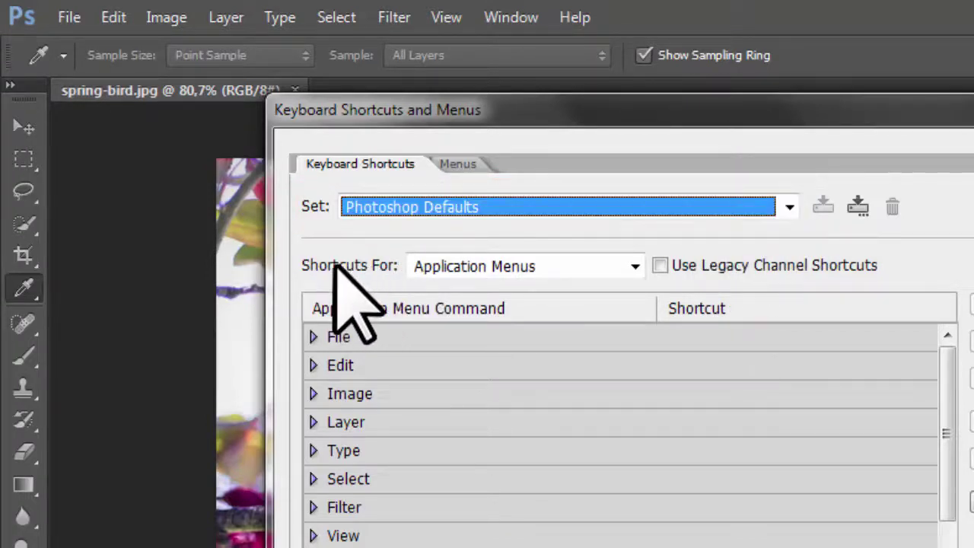
- Switch Shortcuts For from Panel Menus to Tools and scroll the tool list (V Move, M Marquee)
{"action": "left_click", "coordinate": [634, 266]}
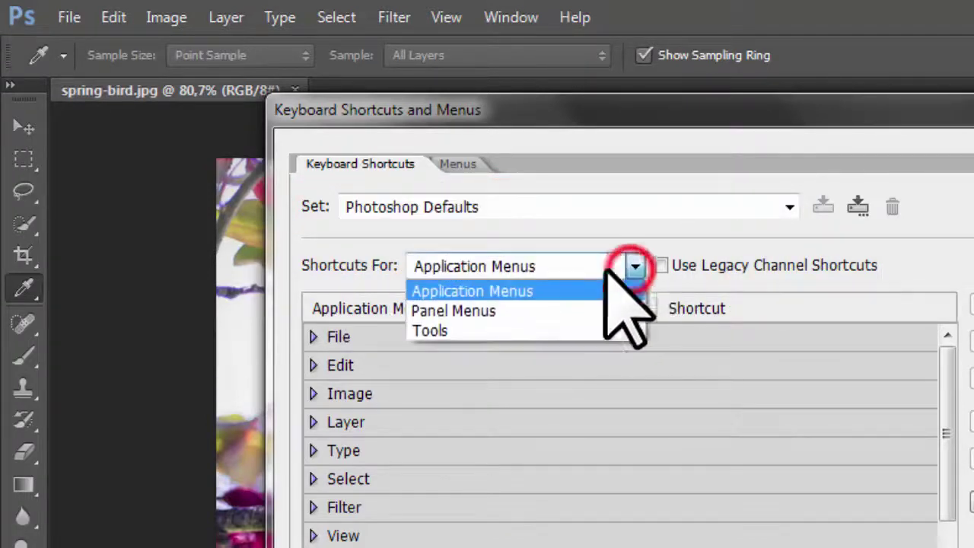
{"action": "left_click", "coordinate": [479, 311]}
{"action": "left_click", "coordinate": [626, 263]}
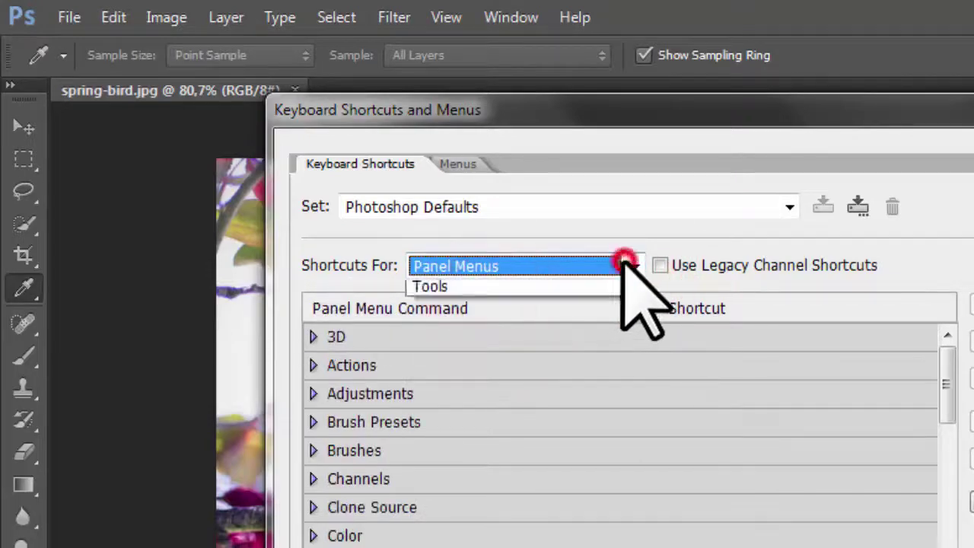
{"action": "left_click", "coordinate": [452, 330]}
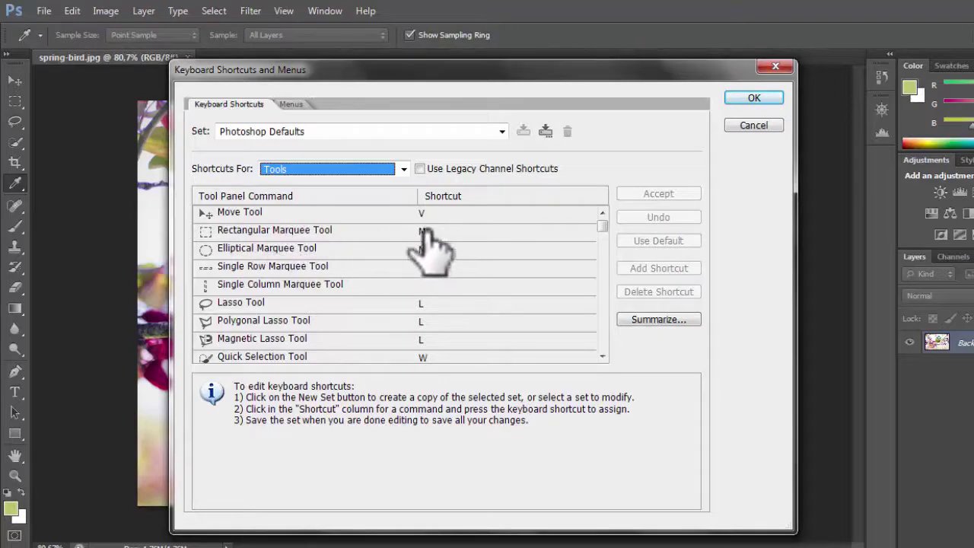
{"action": "mouse_move", "coordinate": [602, 229]}
{"action": "left_mouse_down"}
{"action": "mouse_move", "coordinate": [609, 278]}
{"action": "mouse_move", "coordinate": [592, 408]}
{"action": "mouse_move", "coordinate": [603, 223]}
{"action": "mouse_move", "coordinate": [278, 278]}
{"action": "left_mouse_up"}
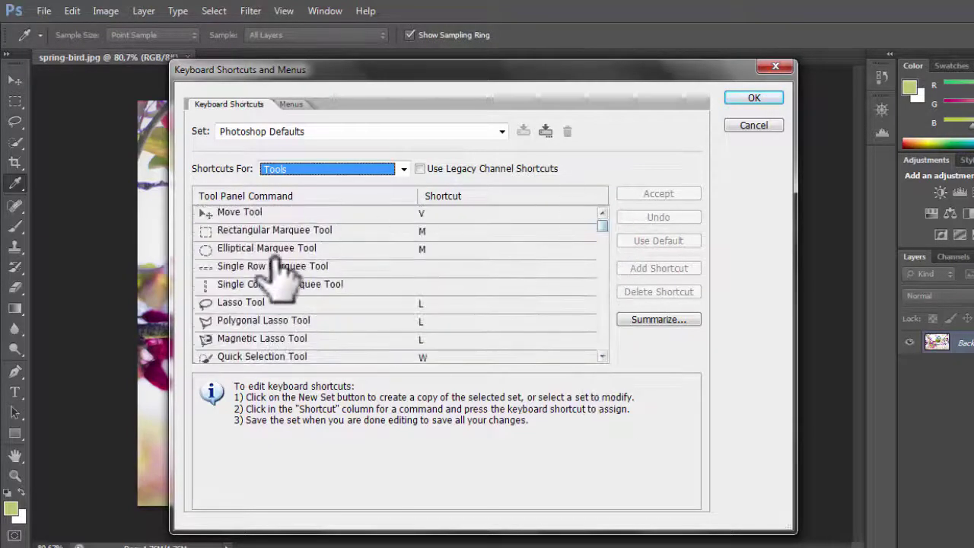
- Show Panel Menus shortcuts and briefly expand the 3D, Adjustments, Actions and Color groups
{"action": "left_click", "coordinate": [404, 169]}
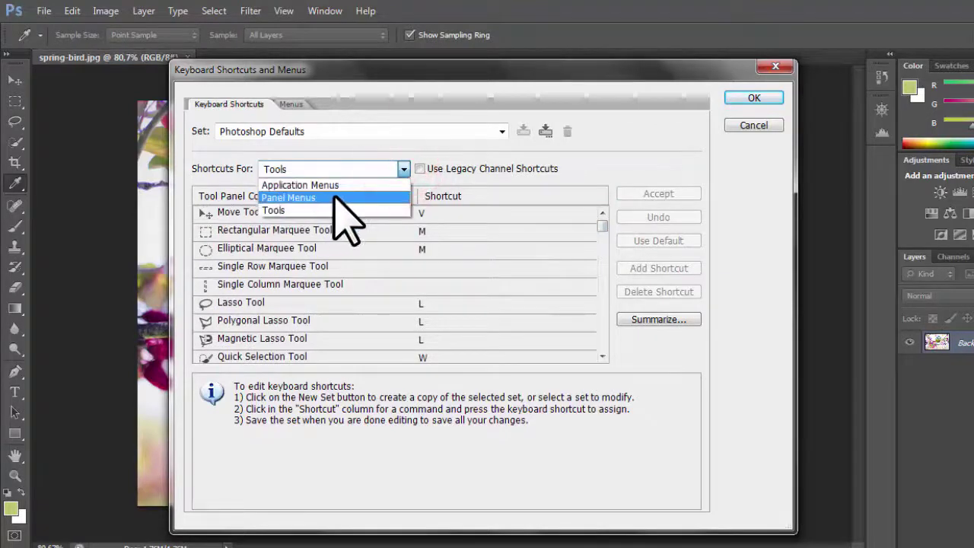
{"action": "left_click", "coordinate": [336, 195]}
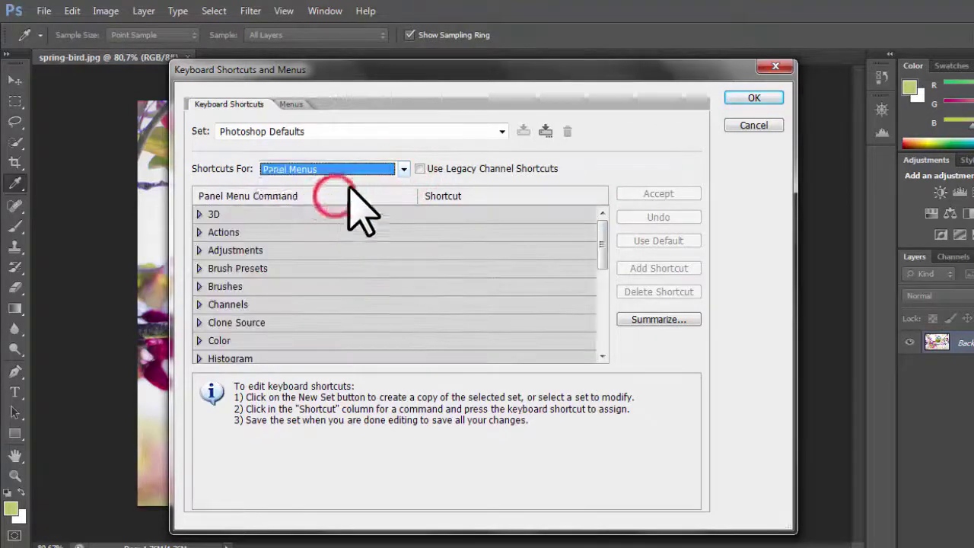
{"action": "left_click", "coordinate": [199, 214]}
{"action": "left_click", "coordinate": [199, 214]}
{"action": "left_click", "coordinate": [199, 268]}
{"action": "left_click", "coordinate": [199, 268]}
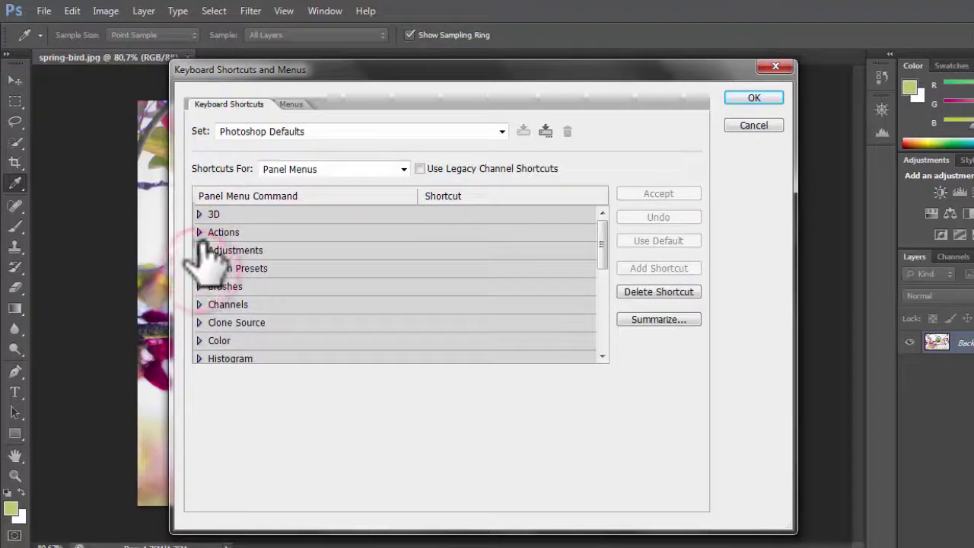
{"action": "left_click", "coordinate": [199, 251]}
{"action": "left_click", "coordinate": [199, 251]}
{"action": "left_click", "coordinate": [199, 232]}
{"action": "left_click", "coordinate": [200, 232]}
{"action": "scroll", "coordinate": [305, 296], "scroll_direction": "down", "scroll_amount": 1}
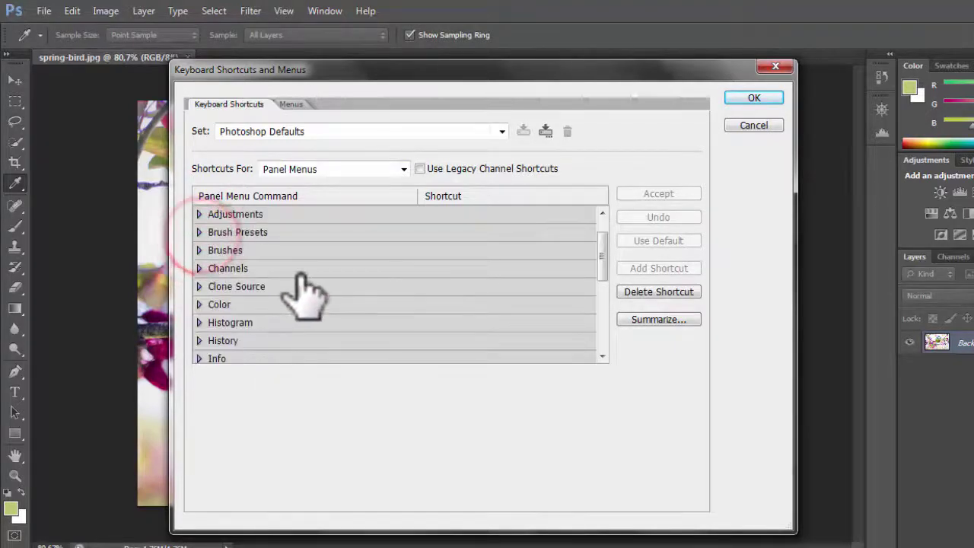
{"action": "left_click", "coordinate": [200, 305]}
{"action": "left_click", "coordinate": [199, 304]}
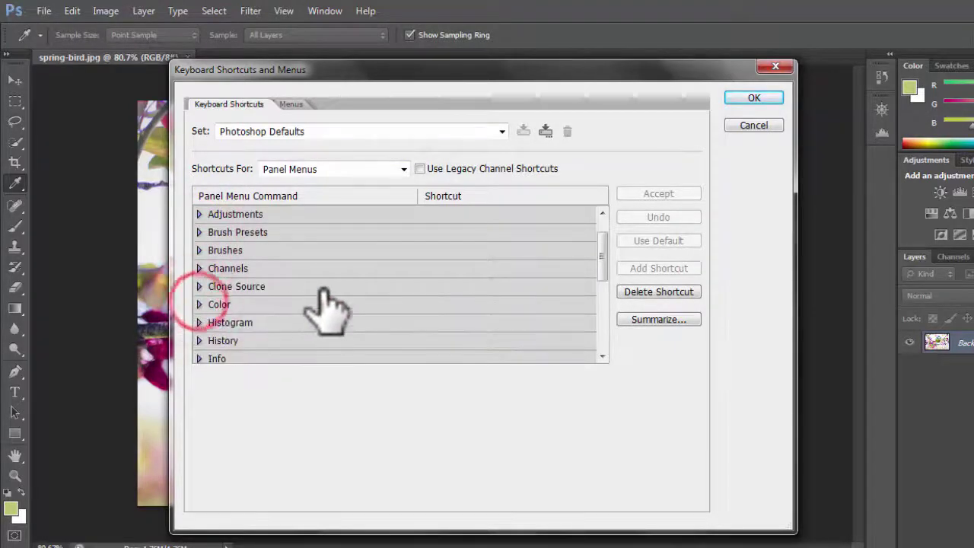
{"action": "scroll", "coordinate": [290, 323], "scroll_direction": "down", "scroll_amount": 1}
- Expand History and inspect Step Forward (Shift+Ctrl+Z) and Step Backward (Alt+Ctrl+Z) without changing them
{"action": "left_click", "coordinate": [201, 323]}
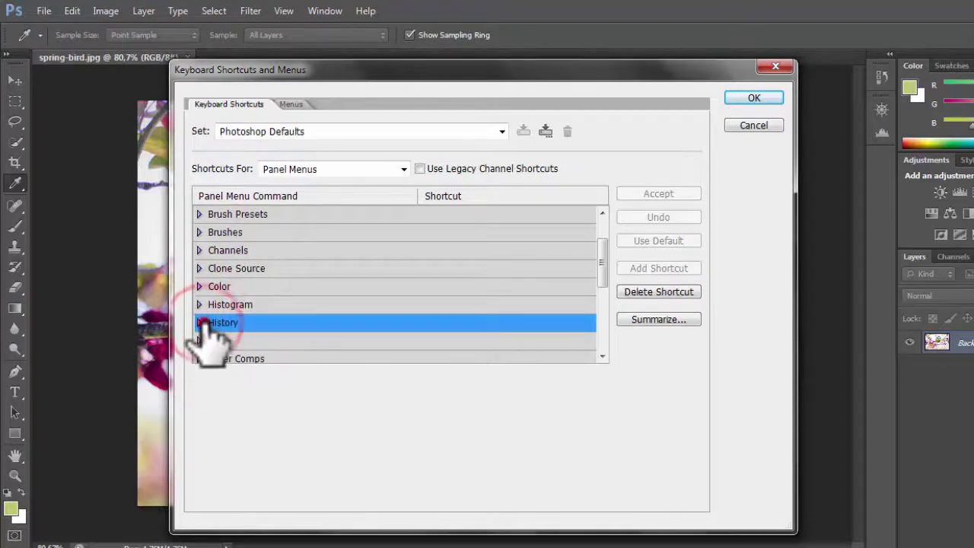
{"action": "left_click", "coordinate": [201, 323]}
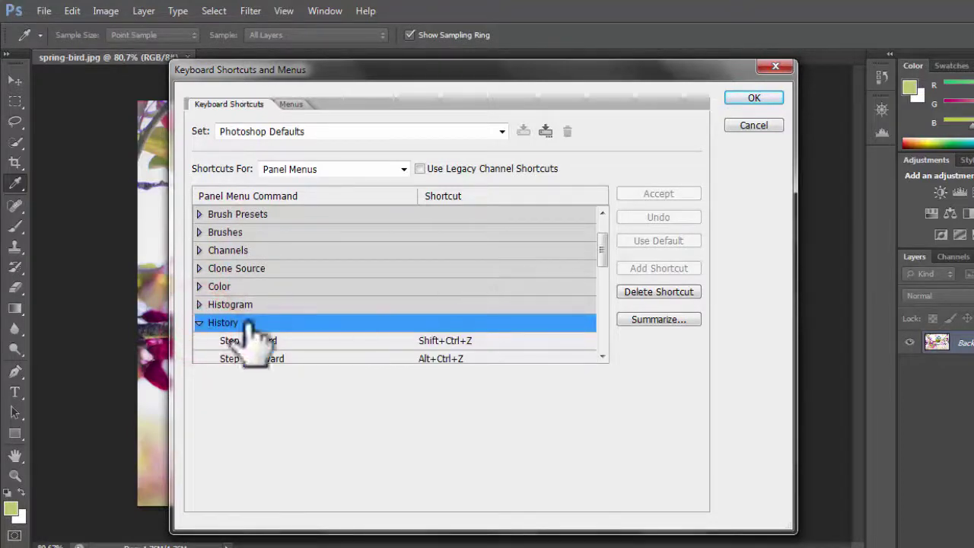
{"action": "left_click_drag", "start_coordinate": [602, 251], "coordinate": [603, 280]}
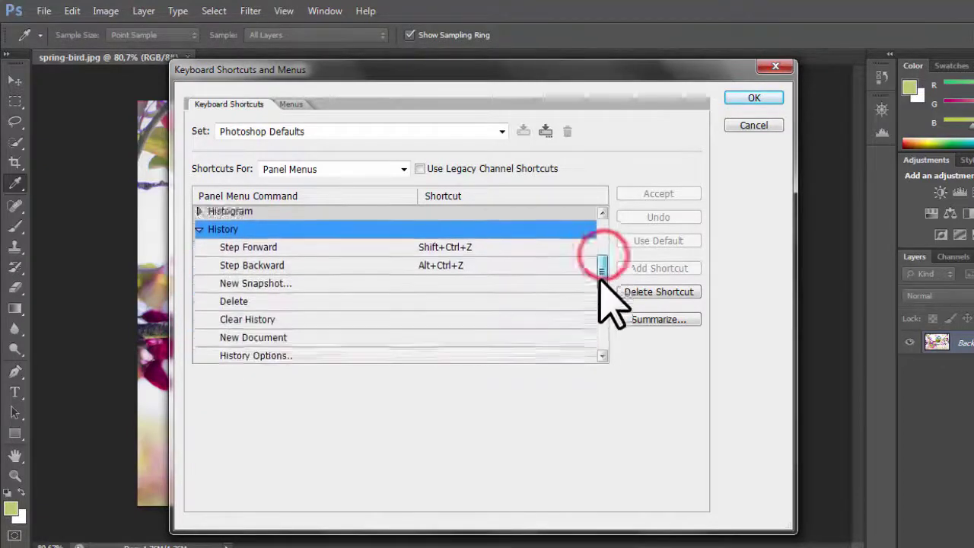
{"action": "left_click", "coordinate": [244, 230]}
{"action": "left_click", "coordinate": [491, 229]}
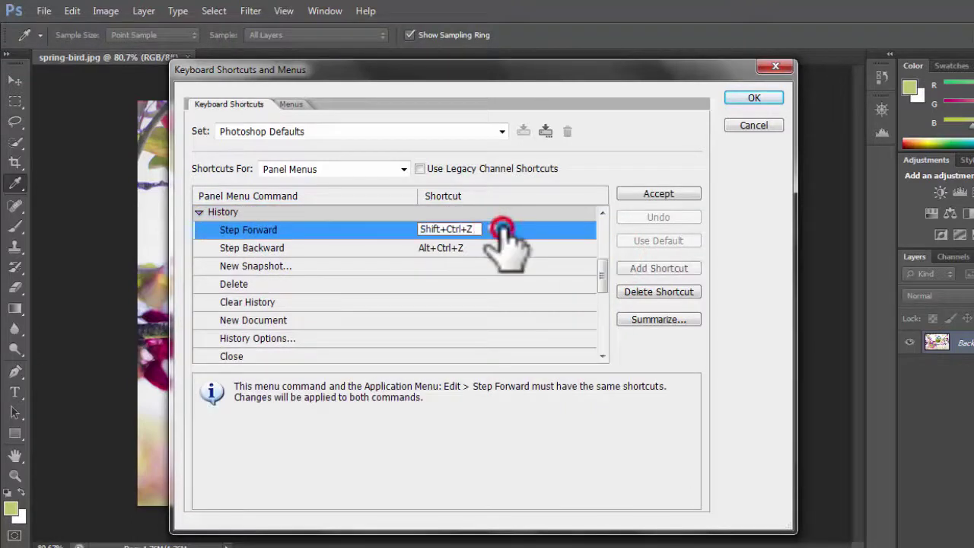
{"action": "left_click", "coordinate": [461, 248]}
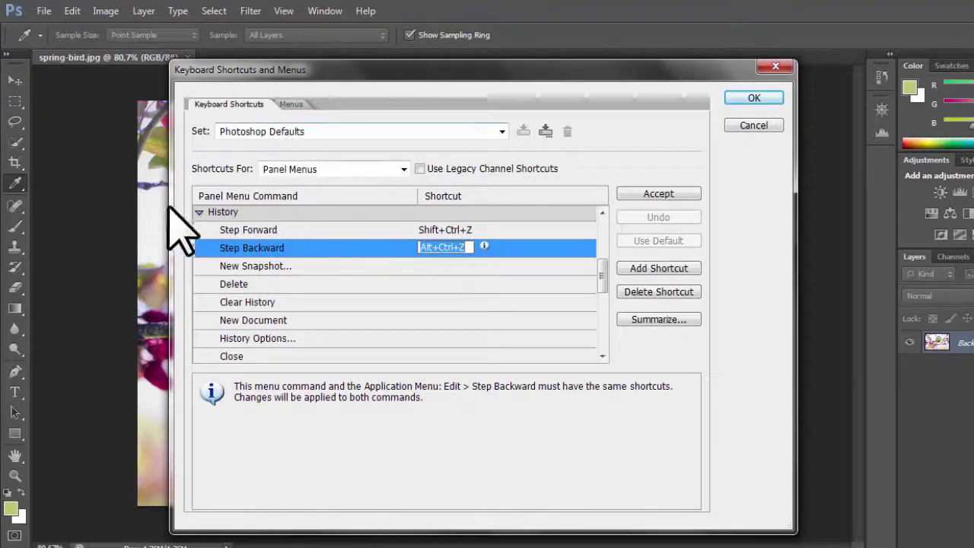
{"action": "left_click", "coordinate": [222, 212]}
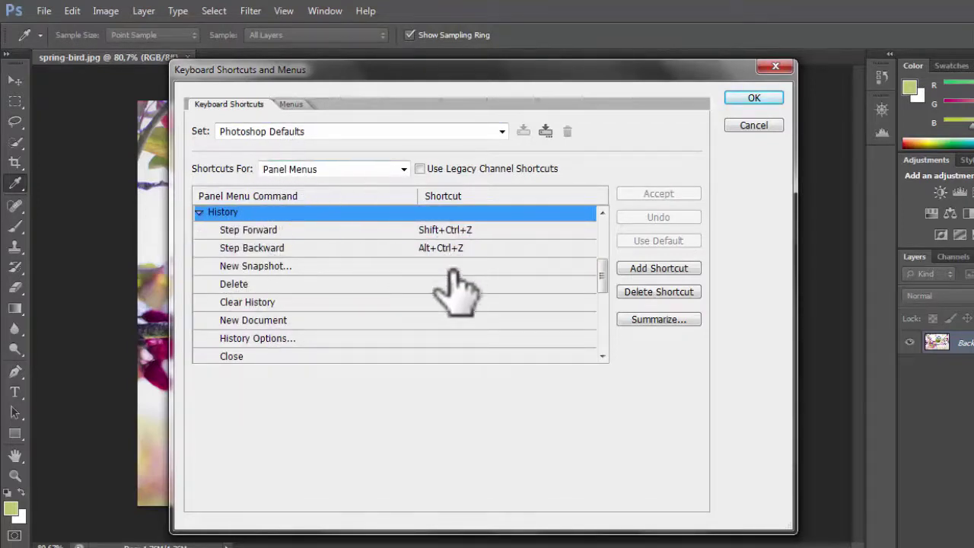
{"action": "left_click", "coordinate": [403, 169]}
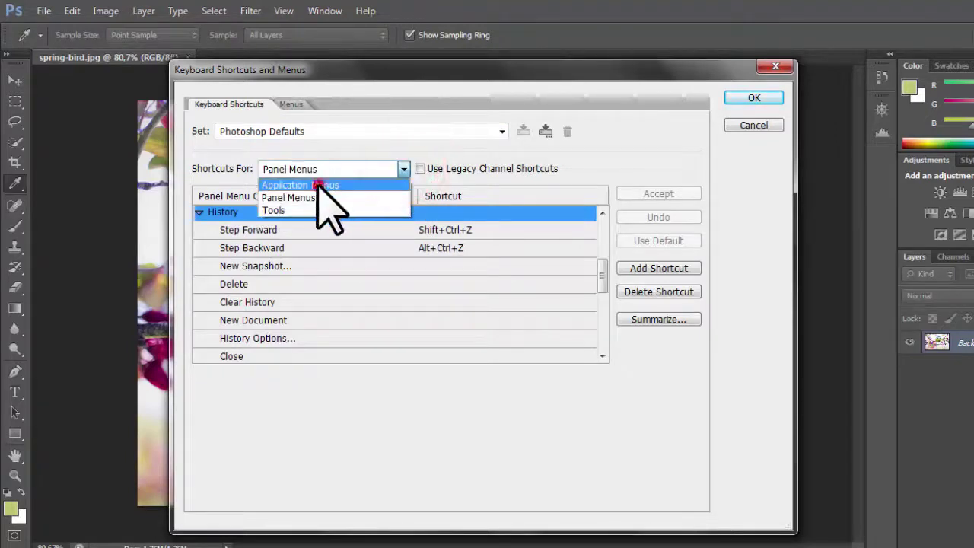
- Show Application Menus, expand File, and inspect the New (Ctrl+N), Open and Browse in Bridge shortcuts
{"action": "left_click", "coordinate": [316, 185]}
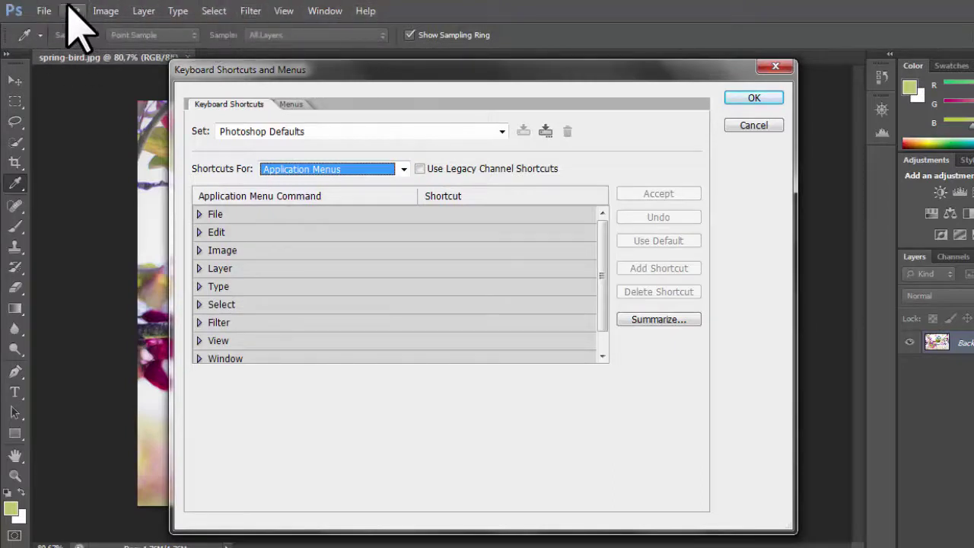
{"action": "left_click", "coordinate": [201, 214]}
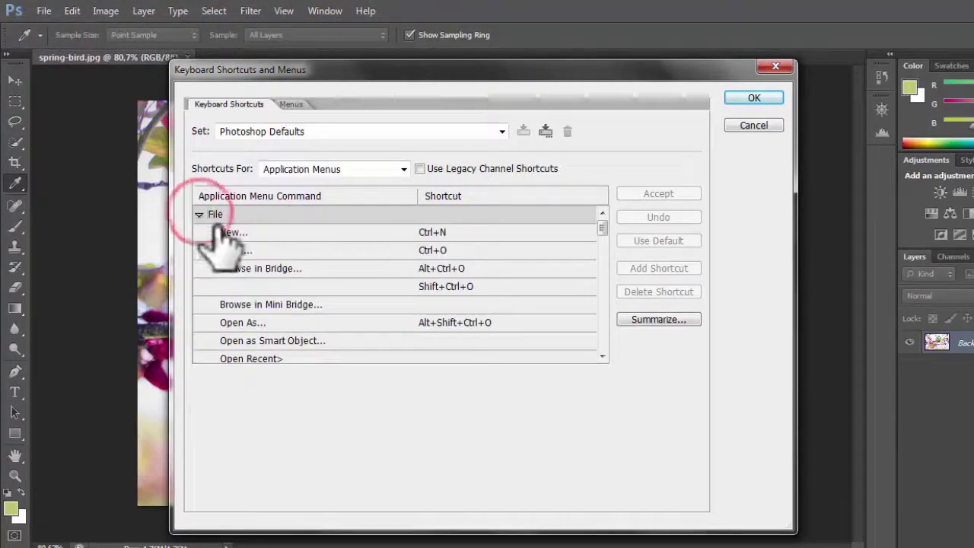
{"action": "left_click", "coordinate": [242, 232]}
{"action": "left_click", "coordinate": [244, 250]}
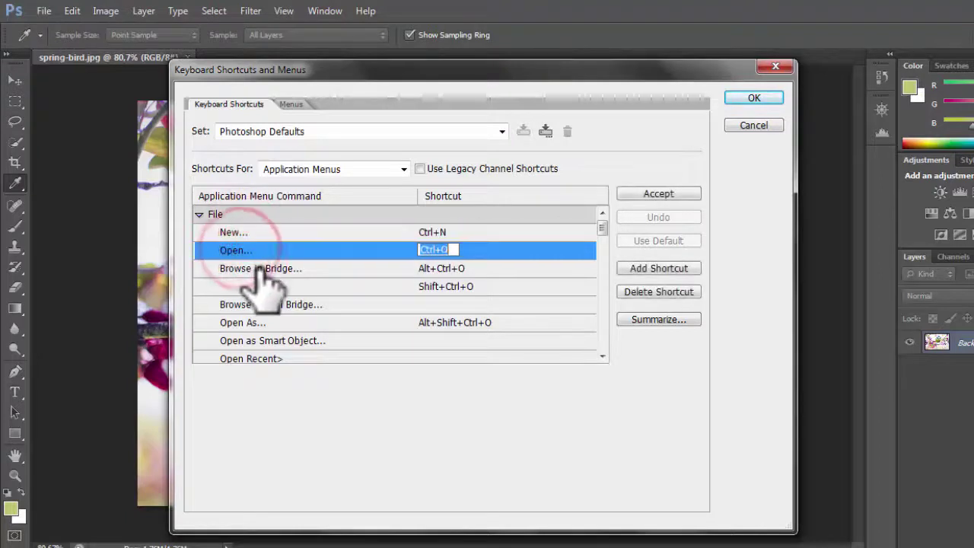
{"action": "left_click", "coordinate": [256, 269]}
{"action": "left_click", "coordinate": [274, 304]}
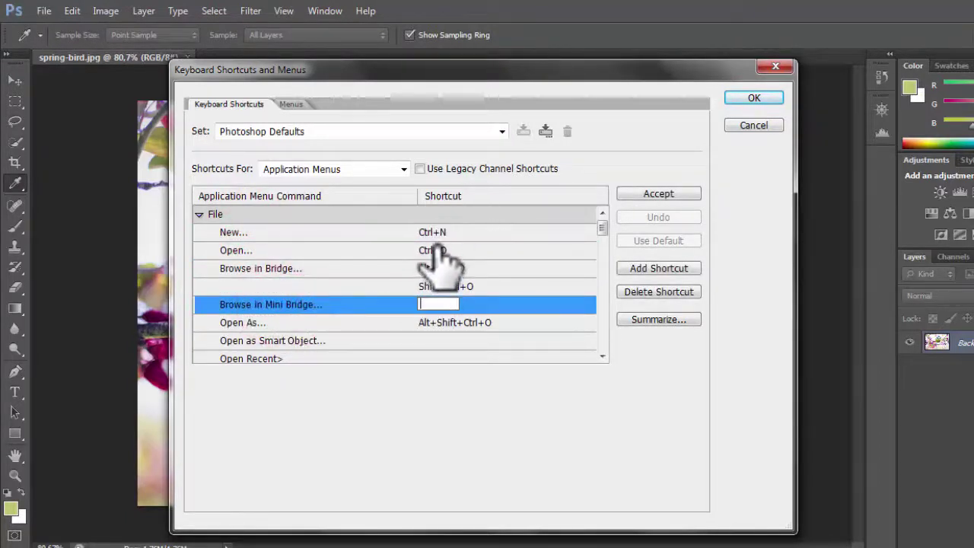
{"action": "left_click", "coordinate": [242, 232]}
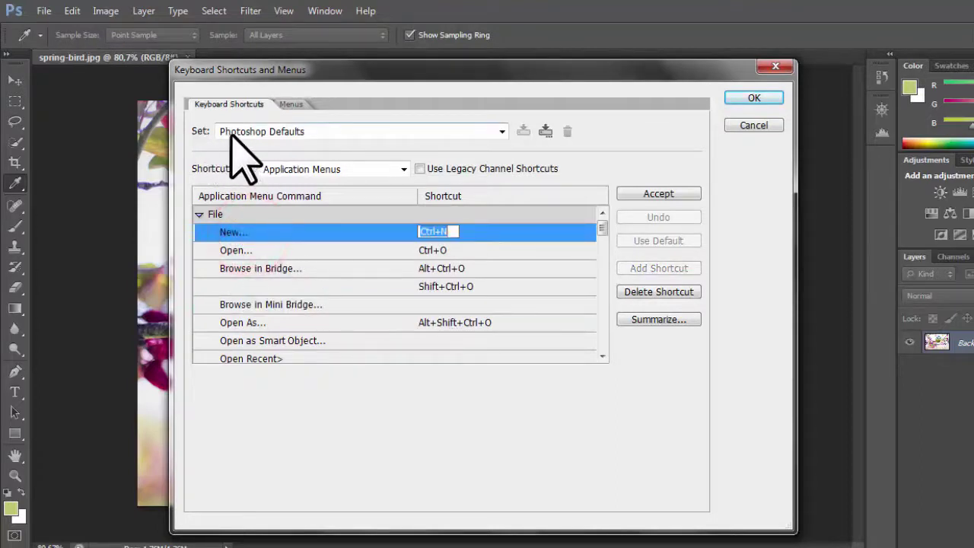
- Review the remaining File shortcuts like Shift+Ctrl+O and Open As, then cancel the dialog
{"action": "left_click", "coordinate": [438, 250]}
{"action": "left_click", "coordinate": [437, 269]}
{"action": "left_click", "coordinate": [440, 287]}
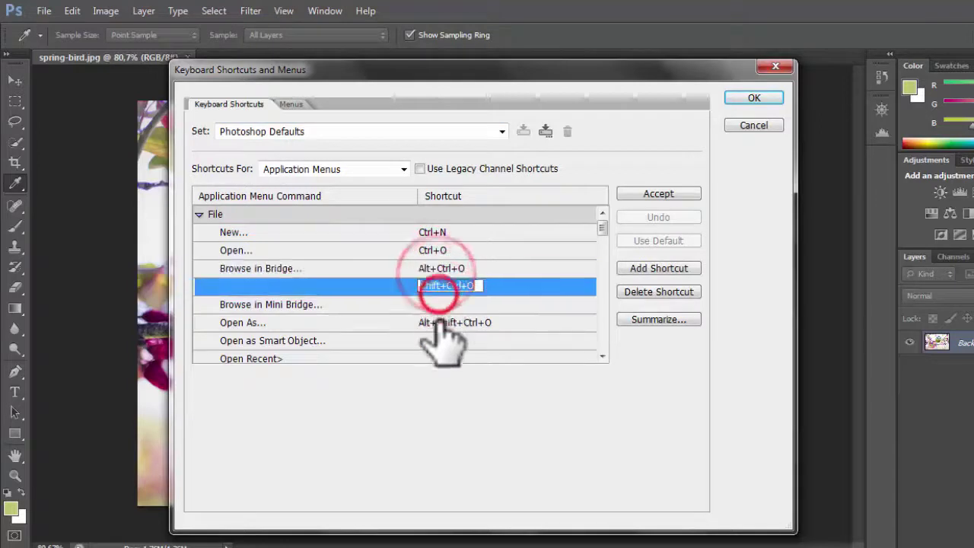
{"action": "left_click", "coordinate": [440, 322]}
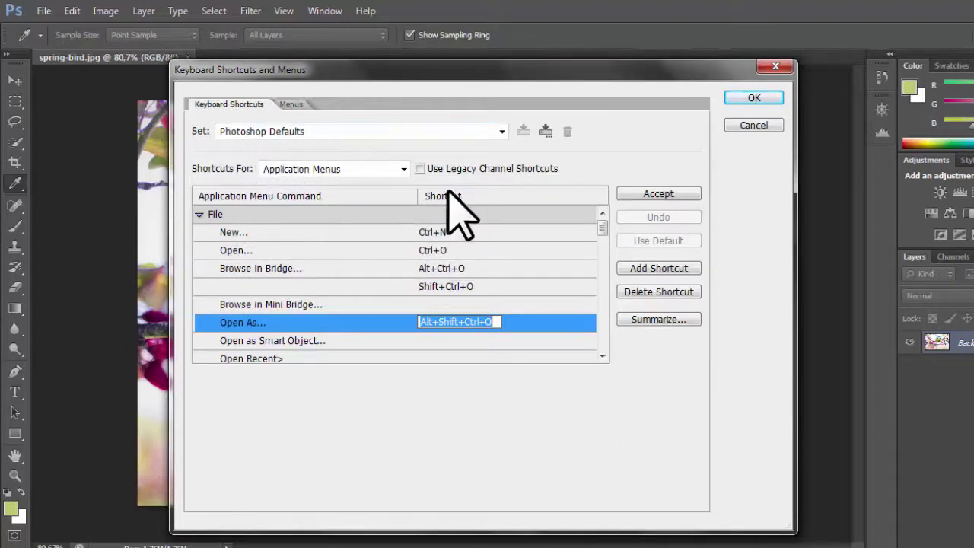
{"action": "mouse_move", "coordinate": [604, 228]}
{"action": "left_mouse_down"}
{"action": "mouse_move", "coordinate": [602, 288]}
{"action": "mouse_move", "coordinate": [614, 227]}
{"action": "mouse_move", "coordinate": [615, 261]}
{"action": "mouse_move", "coordinate": [614, 227]}
{"action": "mouse_move", "coordinate": [615, 242]}
{"action": "left_mouse_up"}
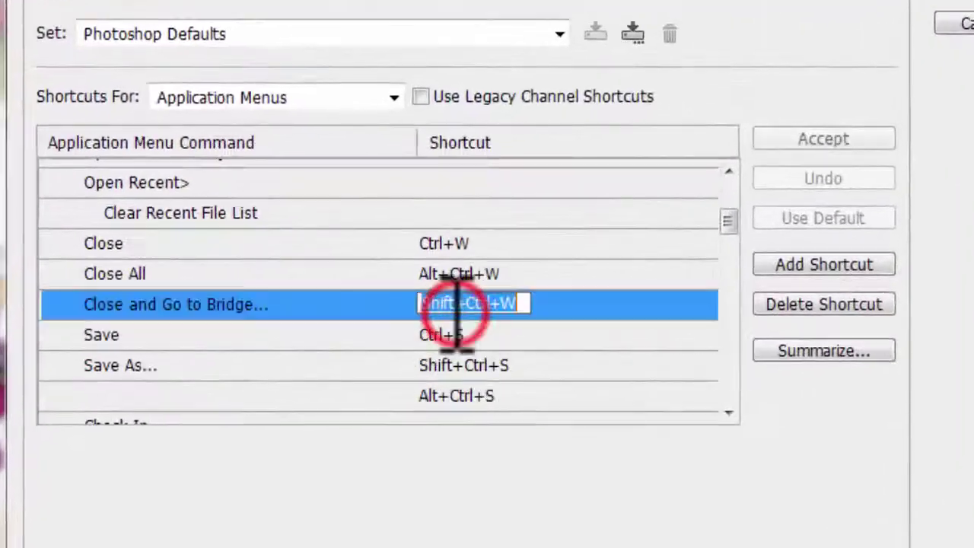
{"action": "key", "text": "shift+ctrl+w"}
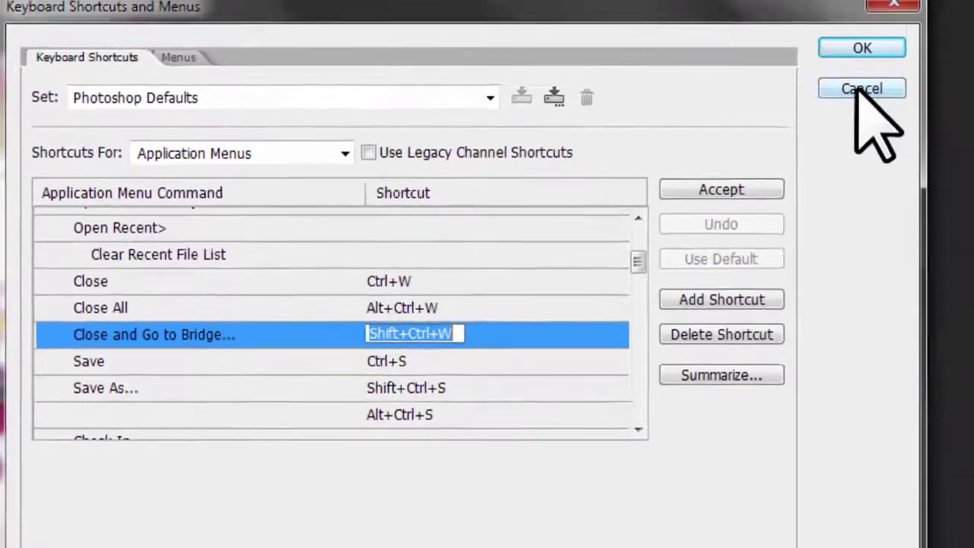
{"action": "left_click", "coordinate": [861, 89]}
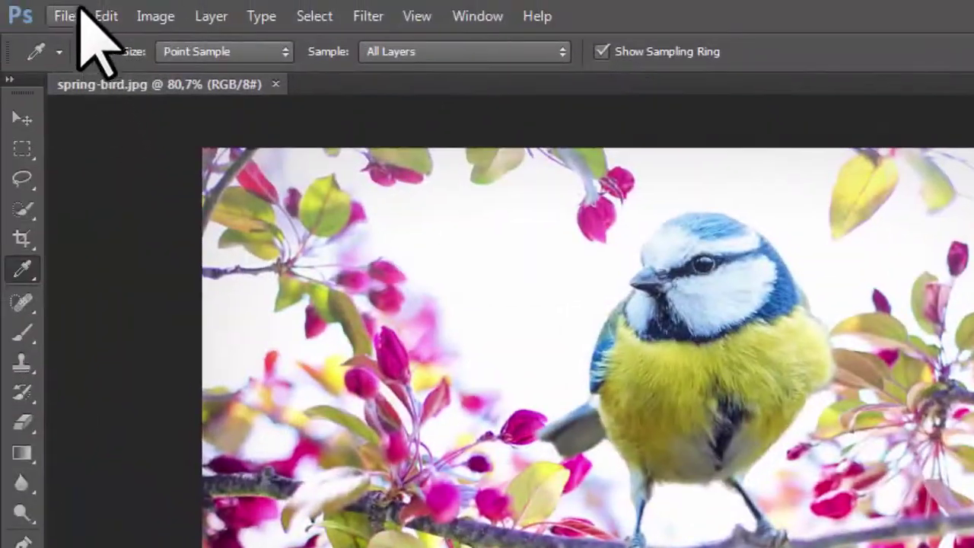
- Check the File menu shows Shift+Ctrl+W for Close and Go to Bridge, then show the Edit menu
{"action": "left_click", "coordinate": [66, 11]}
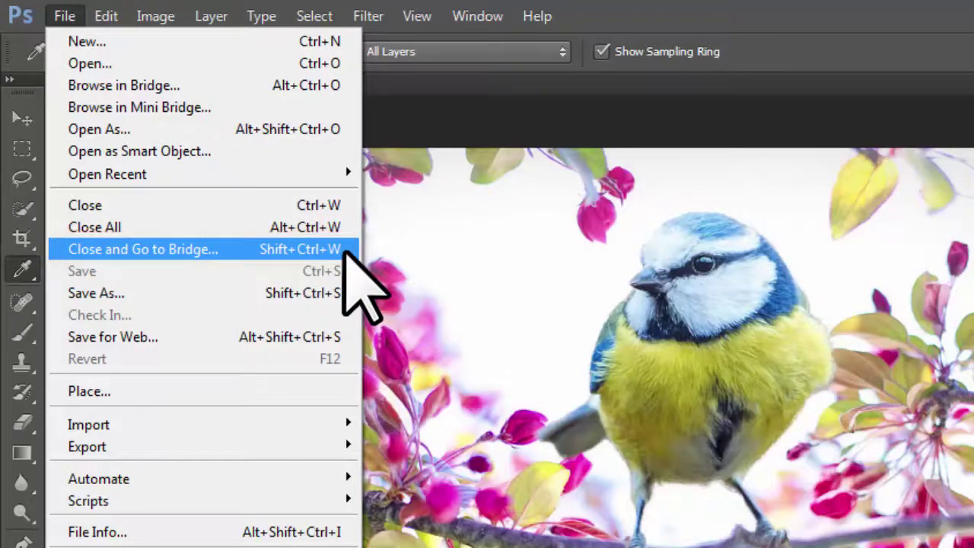
{"action": "left_click", "coordinate": [730, 120]}
{"action": "left_click", "coordinate": [106, 16]}
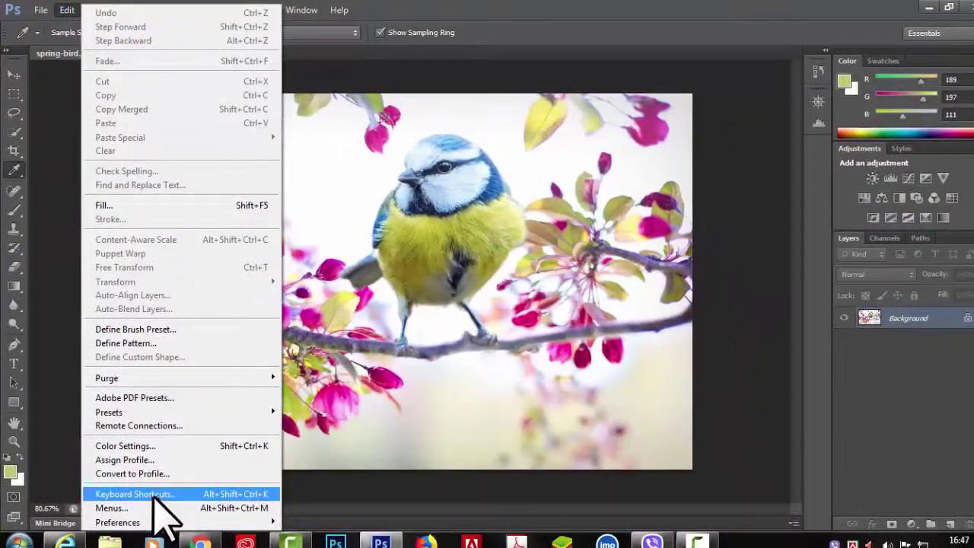
- Reopen Keyboard Shortcuts, expand File, and select Close and Go to Bridge's Shift+Ctrl+W field
{"action": "left_click", "coordinate": [164, 495]}
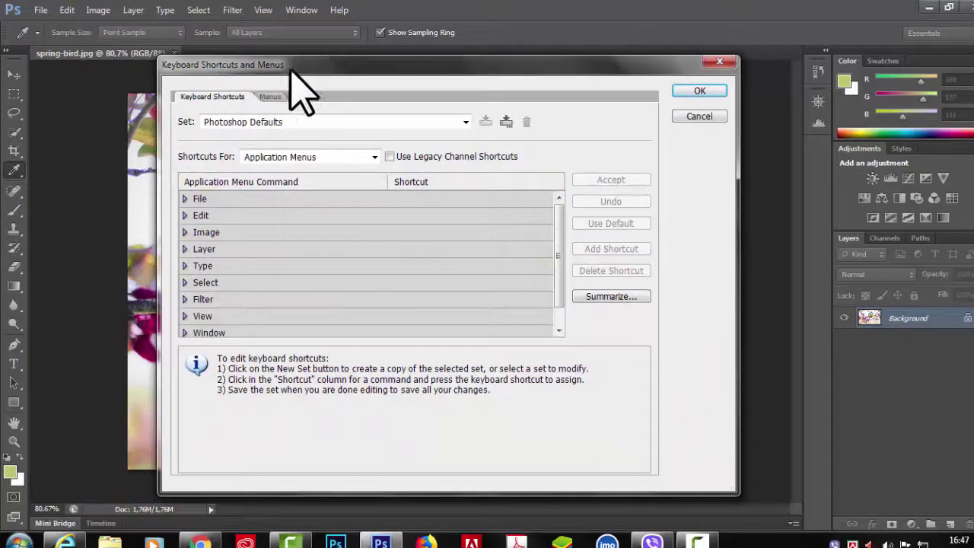
{"action": "left_click_drag", "start_coordinate": [516, 67], "coordinate": [526, 61]}
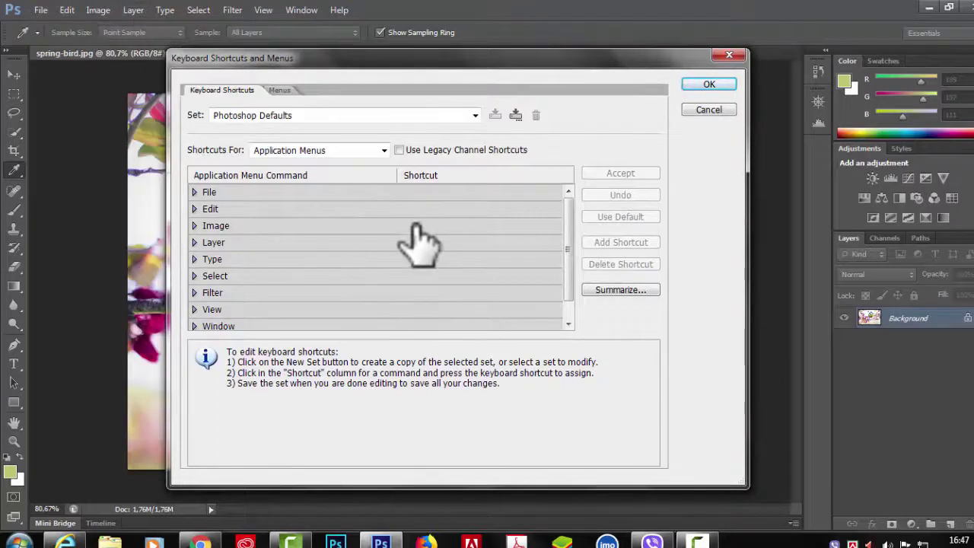
{"action": "left_click", "coordinate": [195, 192]}
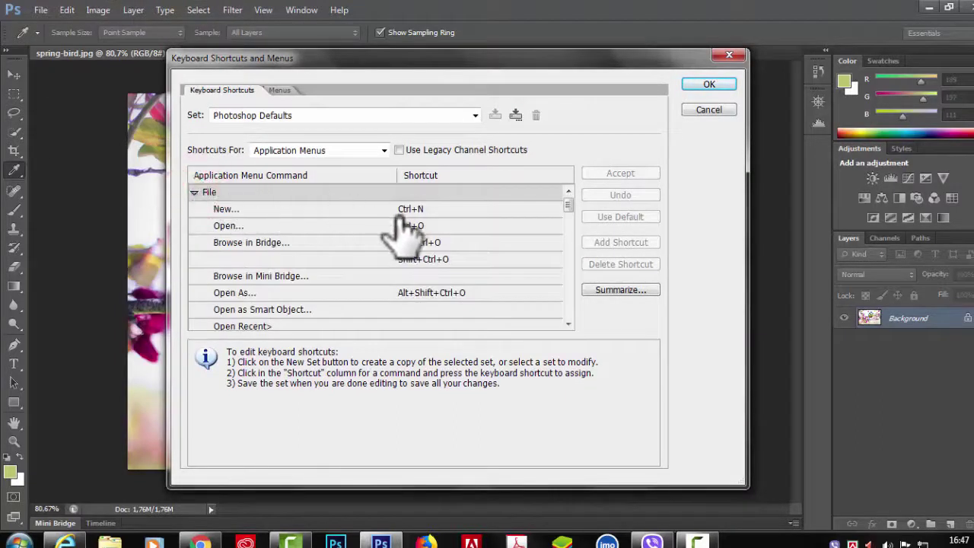
{"action": "scroll", "coordinate": [403, 232], "scroll_direction": "down", "scroll_amount": 2}
{"action": "scroll", "coordinate": [322, 290], "scroll_direction": "down", "scroll_amount": 3}
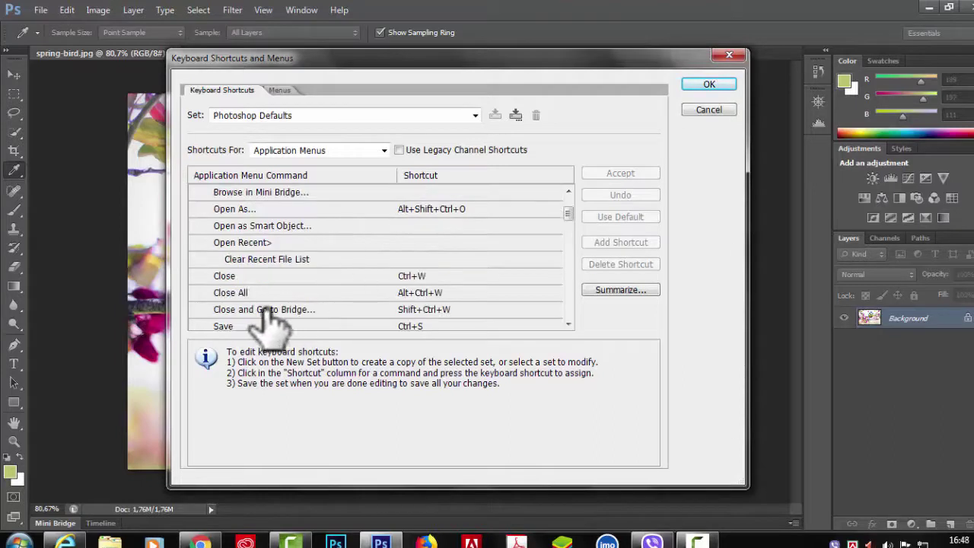
{"action": "left_click", "coordinate": [421, 311]}
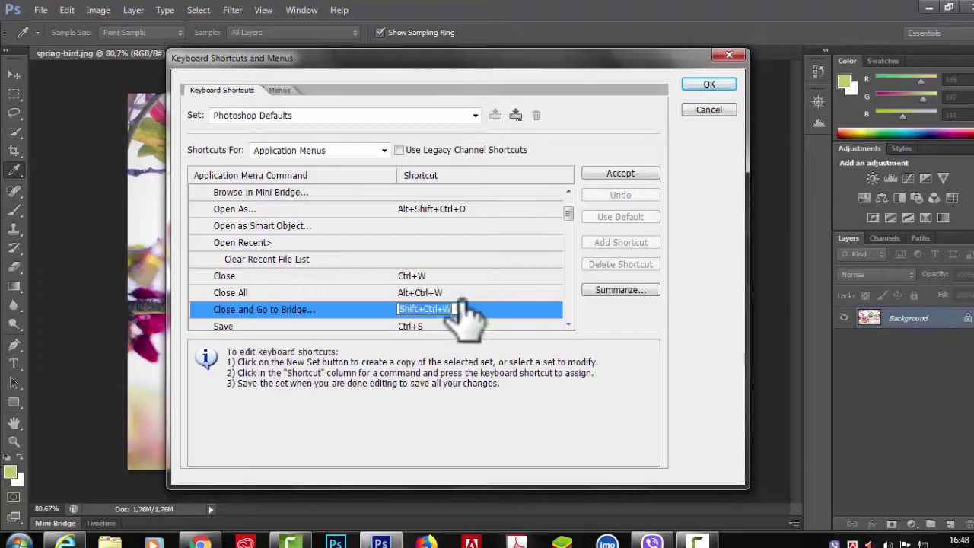
- Clear the Shift+Ctrl+W shortcut from Close and Go to Bridge and accept the change
{"action": "key", "text": "BackSpace"}
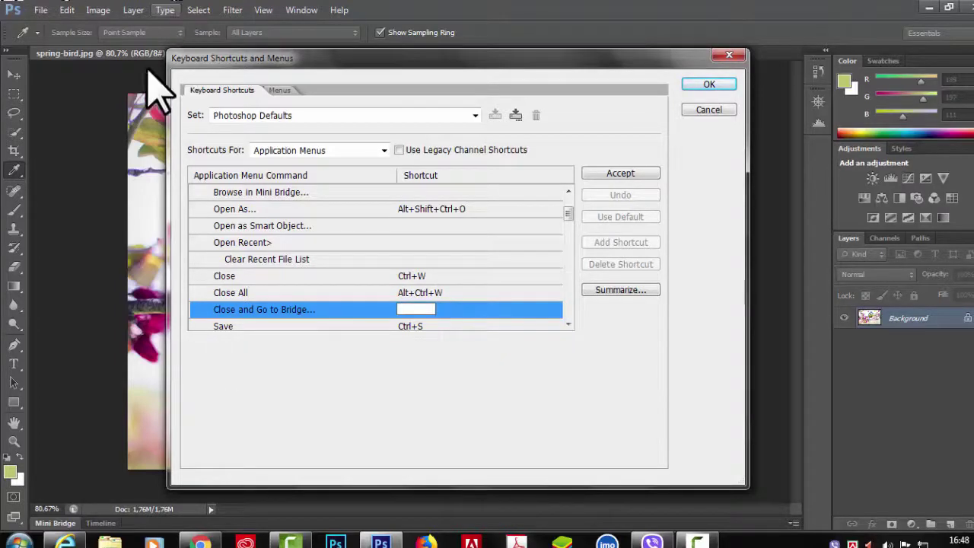
{"action": "left_click", "coordinate": [617, 169]}
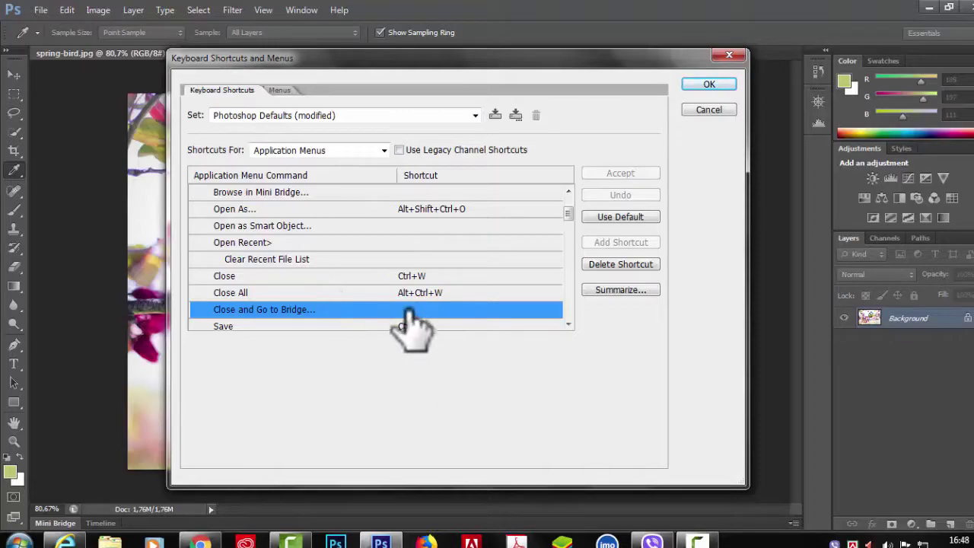
- Apply the change, dismiss the locked-file error, and confirm Close and Go to Bridge has no shortcut
{"action": "left_click", "coordinate": [723, 84]}
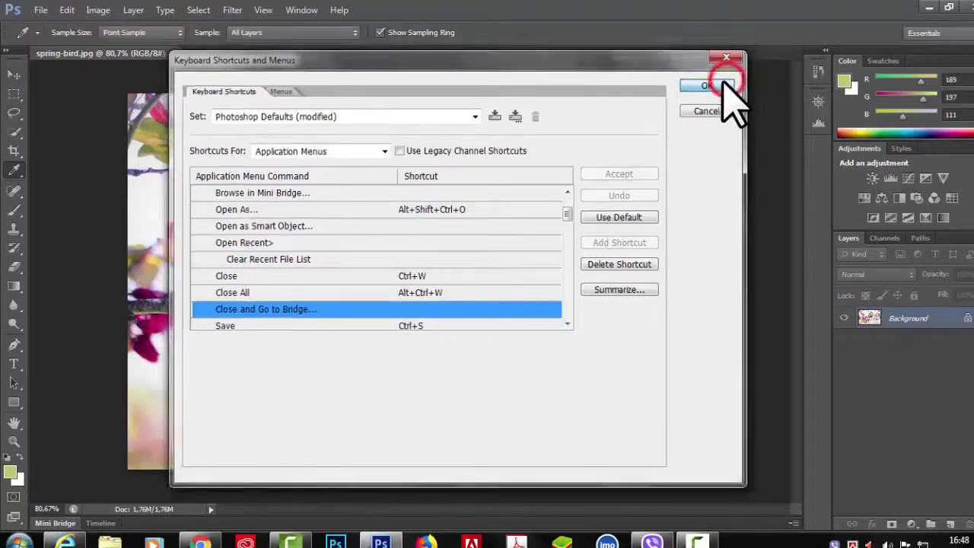
{"action": "left_click", "coordinate": [554, 232]}
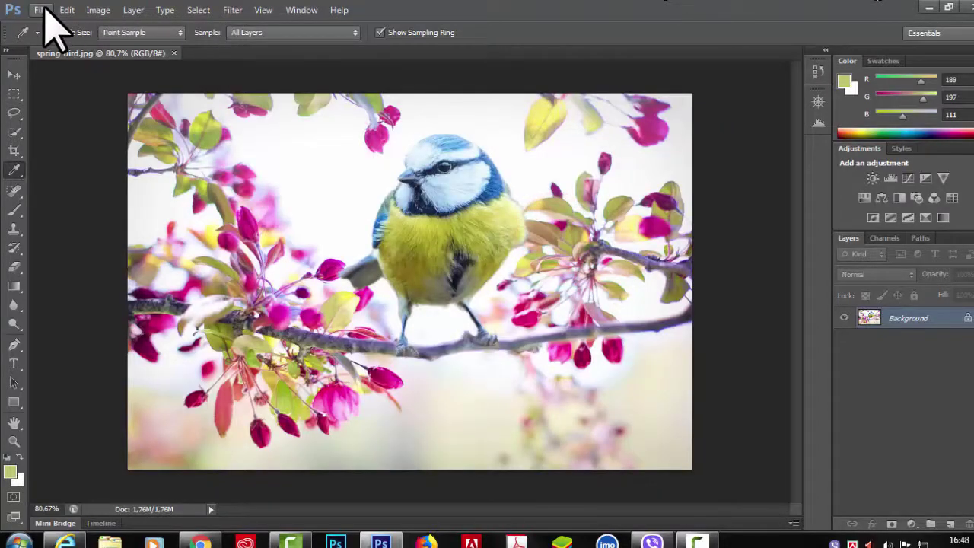
{"action": "left_click", "coordinate": [42, 10]}
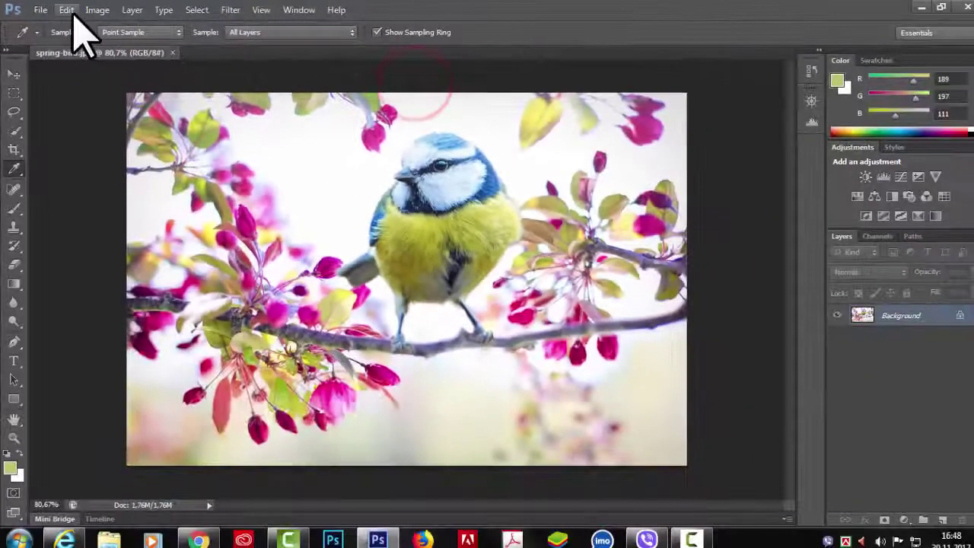
- Switch the shortcut set back to Photoshop Defaults, discarding the modified set, and recheck the File menu
{"action": "left_click", "coordinate": [67, 10]}
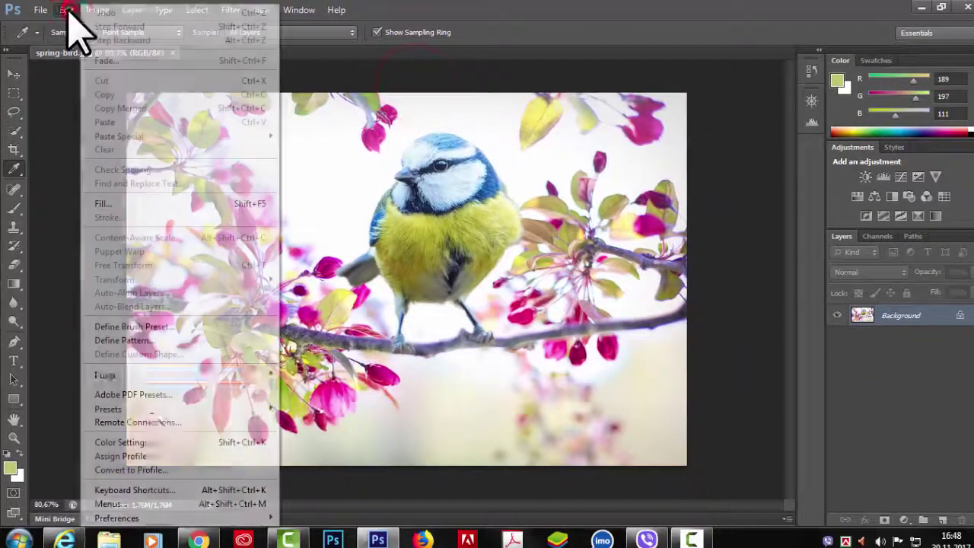
{"action": "left_click", "coordinate": [161, 491]}
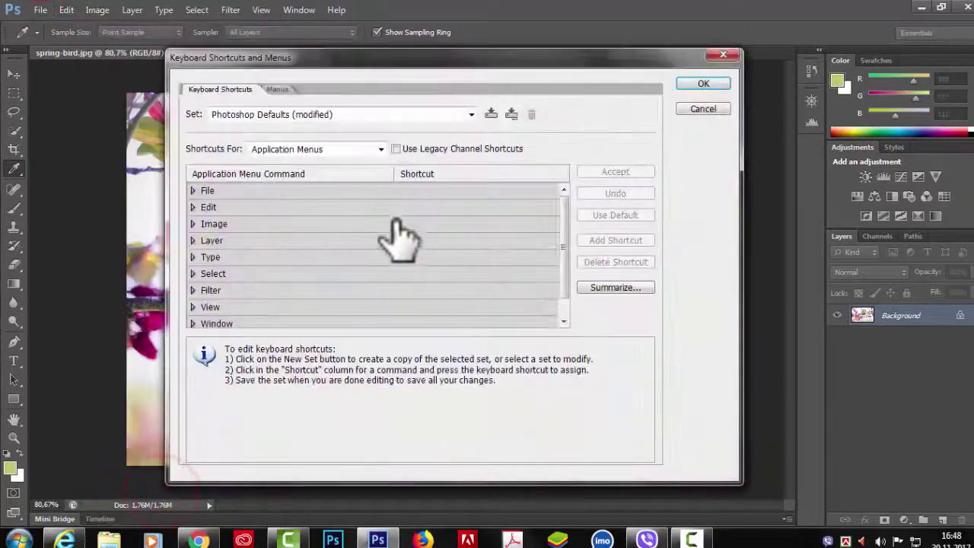
{"action": "left_click", "coordinate": [194, 191]}
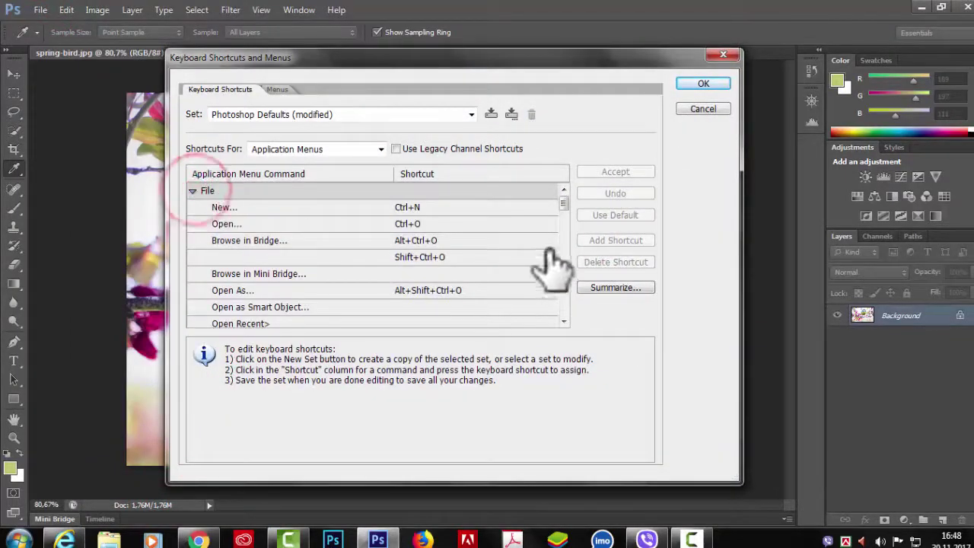
{"action": "left_click_drag", "start_coordinate": [563, 203], "coordinate": [563, 223]}
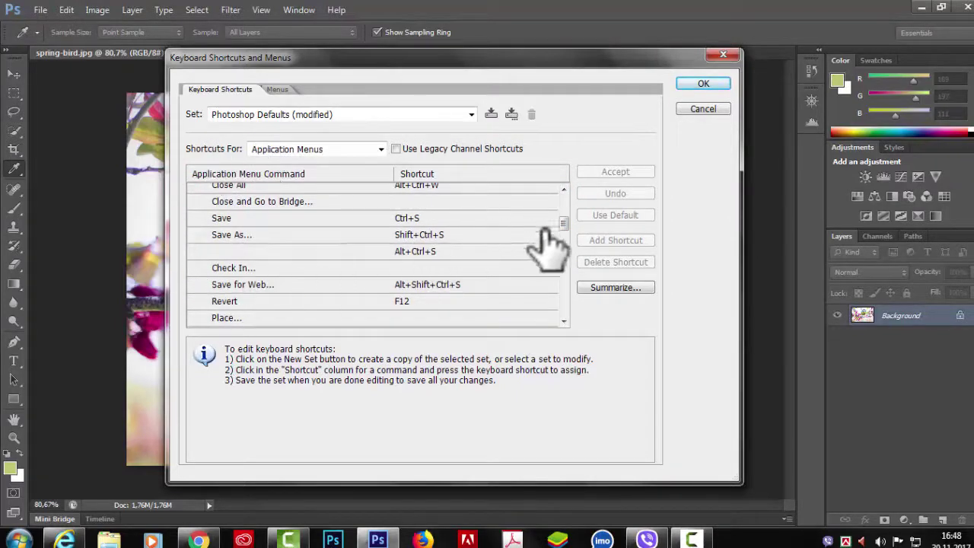
{"action": "mouse_move", "coordinate": [565, 223]}
{"action": "left_mouse_down"}
{"action": "mouse_move", "coordinate": [564, 238]}
{"action": "mouse_move", "coordinate": [563, 194]}
{"action": "left_mouse_up"}
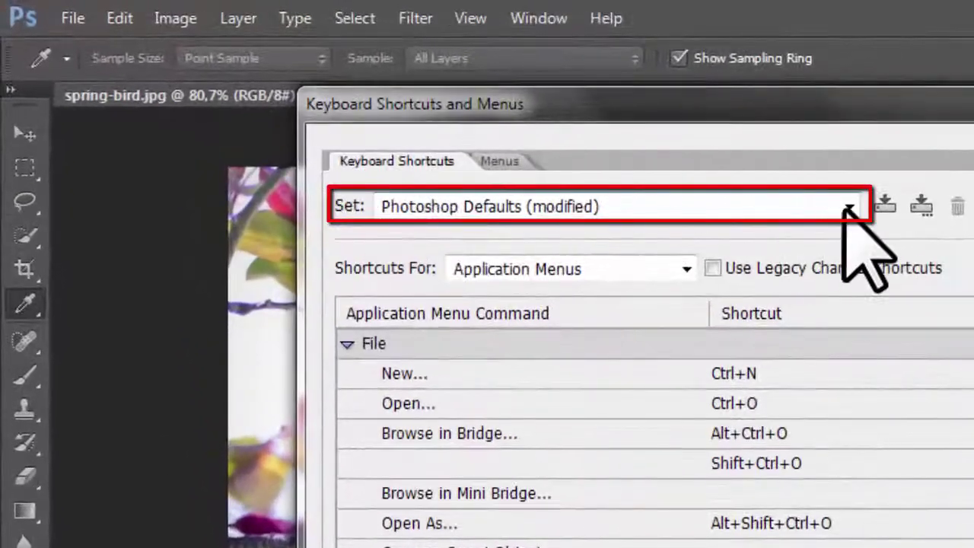
{"action": "left_click", "coordinate": [847, 207]}
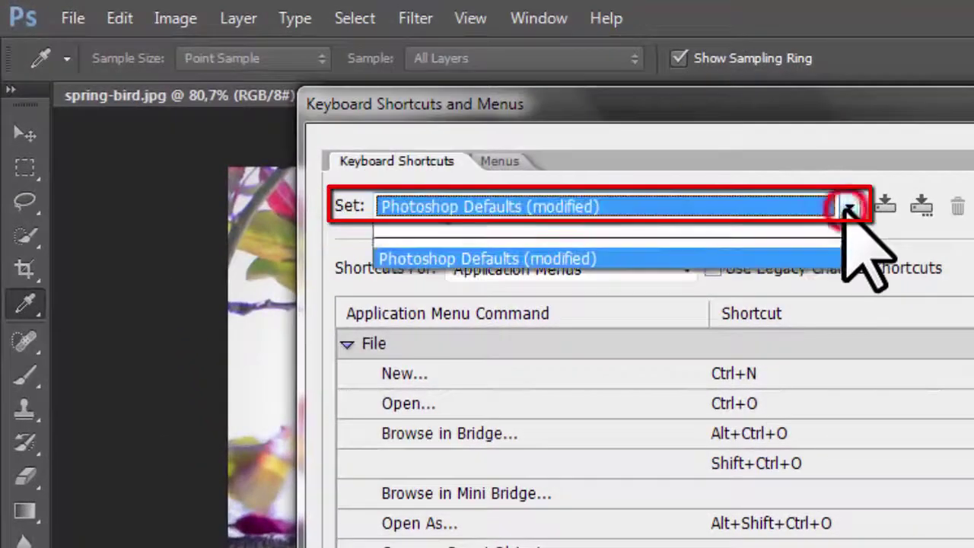
{"action": "left_click", "coordinate": [476, 228]}
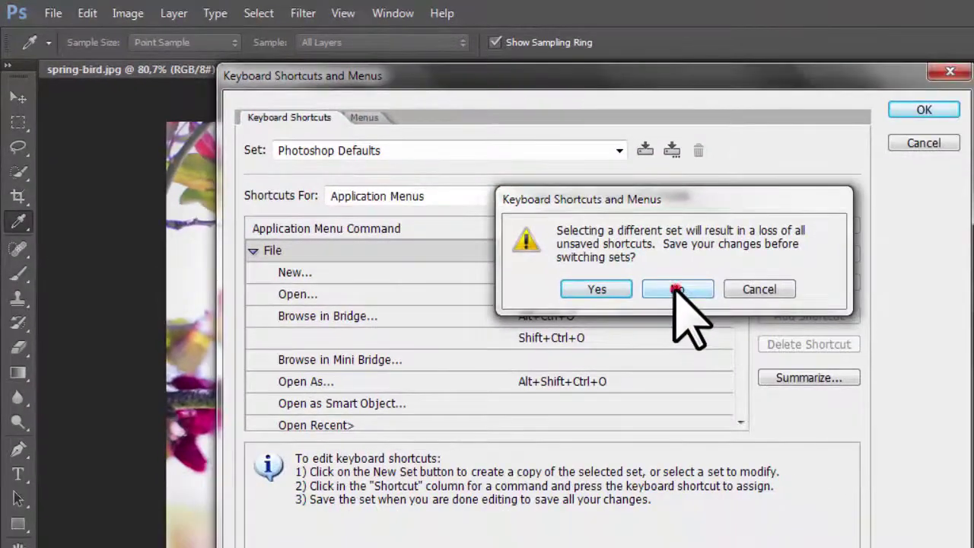
{"action": "left_click", "coordinate": [674, 290]}
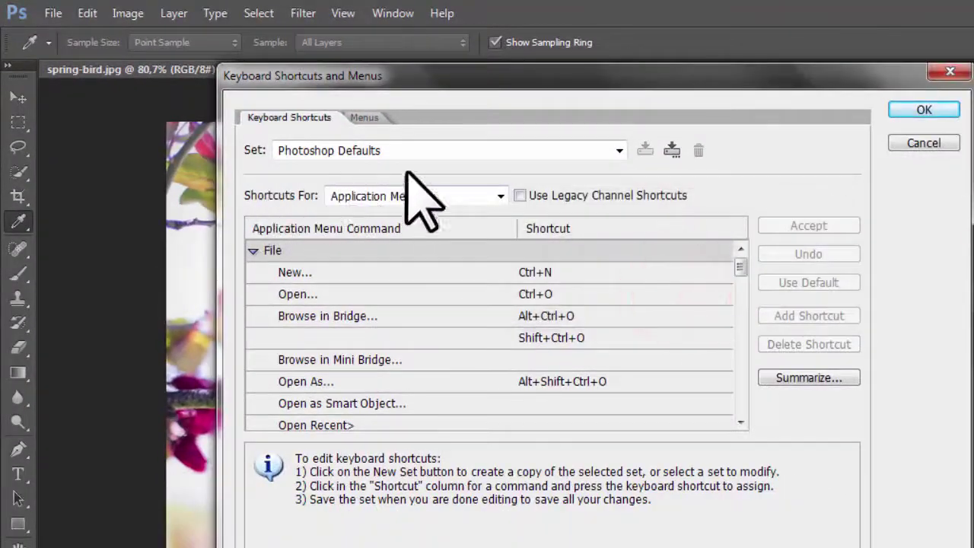
{"action": "left_click", "coordinate": [924, 112]}
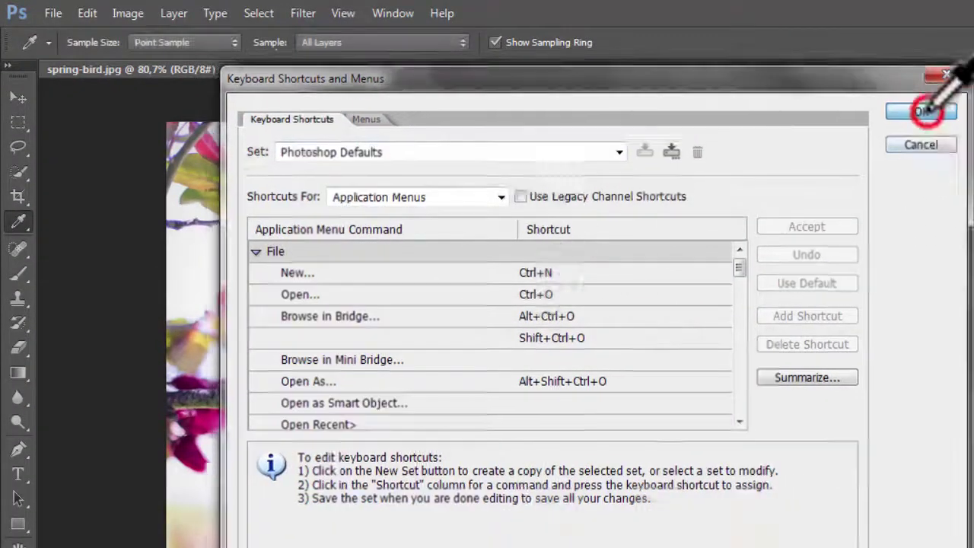
{"action": "left_click", "coordinate": [49, 13]}
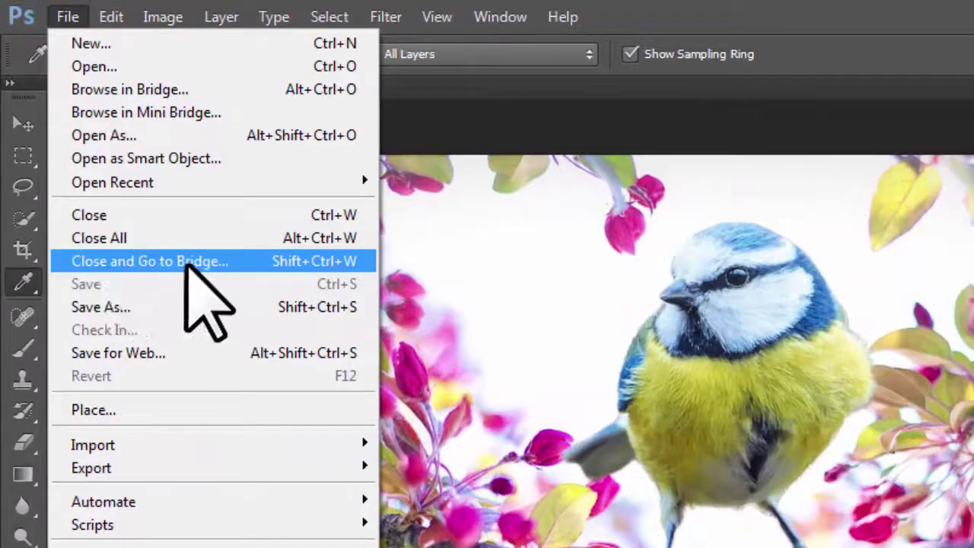
- Close the File menu after confirming Close and Go to Bridge shows Shift+Ctrl+W
{"action": "left_click", "coordinate": [708, 131]}
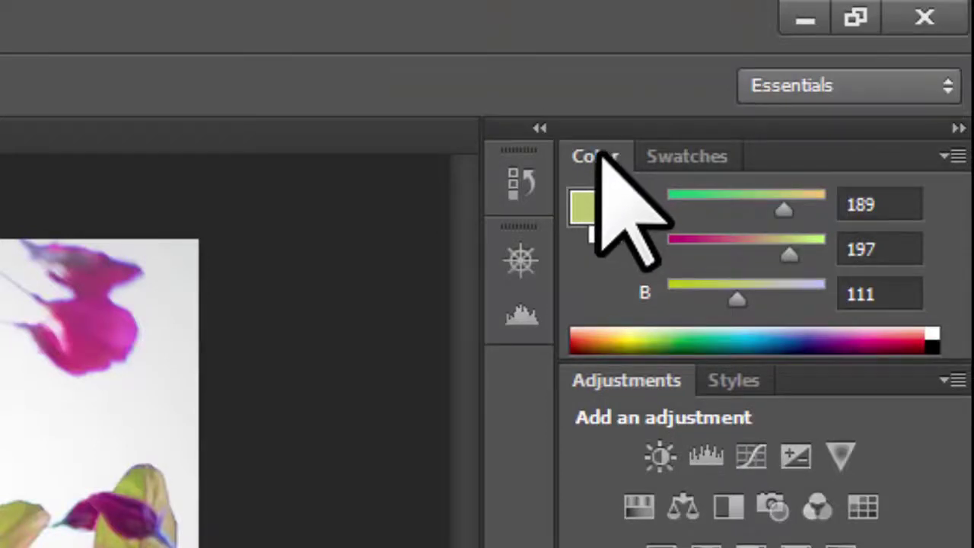
- Drag the Color panel out of its dock into a floating panel
{"action": "left_click", "coordinate": [944, 154]}
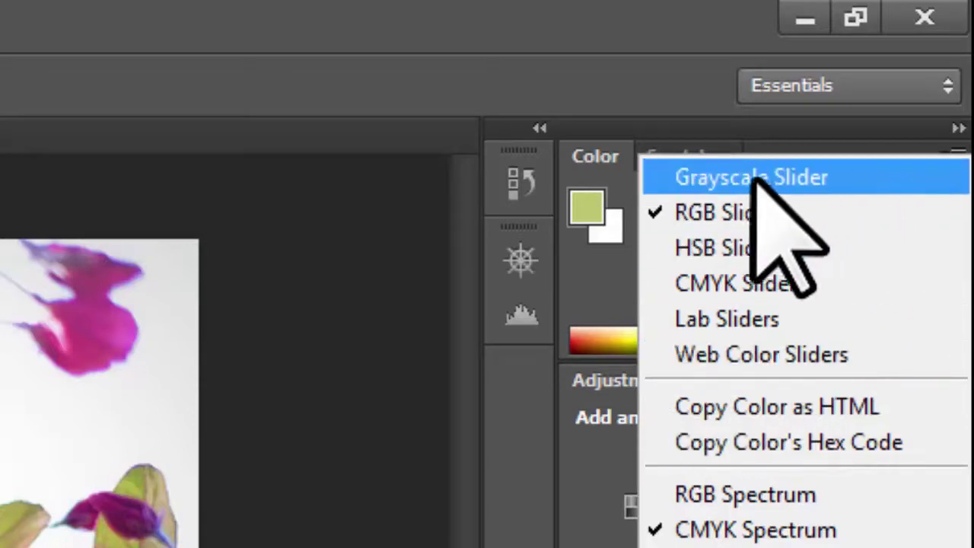
{"action": "left_click", "coordinate": [596, 156]}
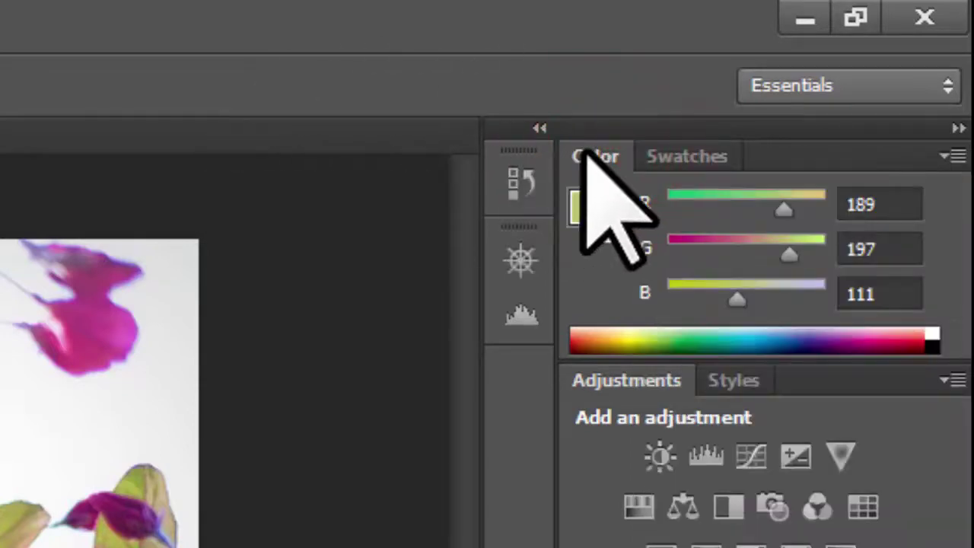
{"action": "mouse_move", "coordinate": [585, 153]}
{"action": "left_mouse_down"}
{"action": "mouse_move", "coordinate": [308, 144]}
{"action": "mouse_move", "coordinate": [229, 126]}
{"action": "left_mouse_up"}
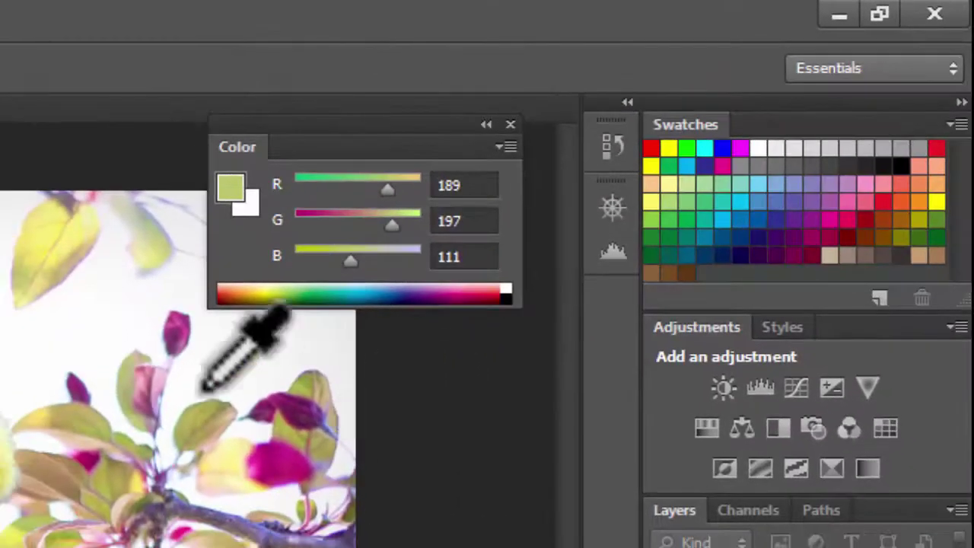
- Switch the Color panel through HSB, Lab and then CMYK sliders
{"action": "left_click", "coordinate": [505, 146]}
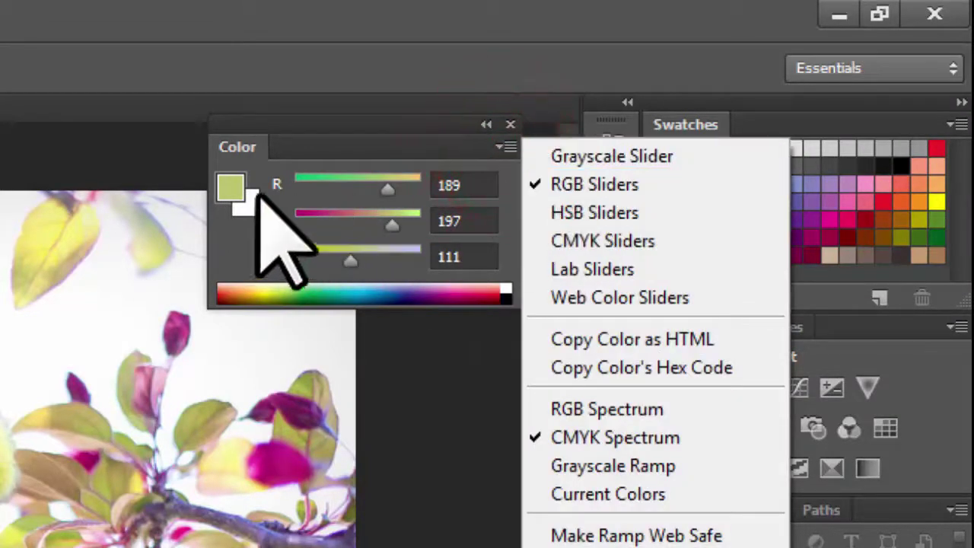
{"action": "left_click", "coordinate": [567, 212]}
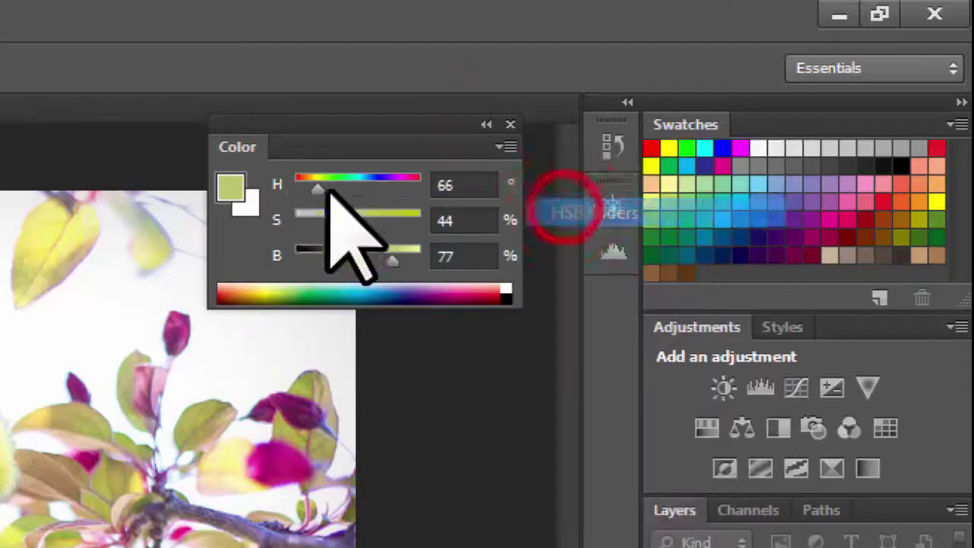
{"action": "left_click", "coordinate": [504, 146]}
{"action": "left_click", "coordinate": [570, 266]}
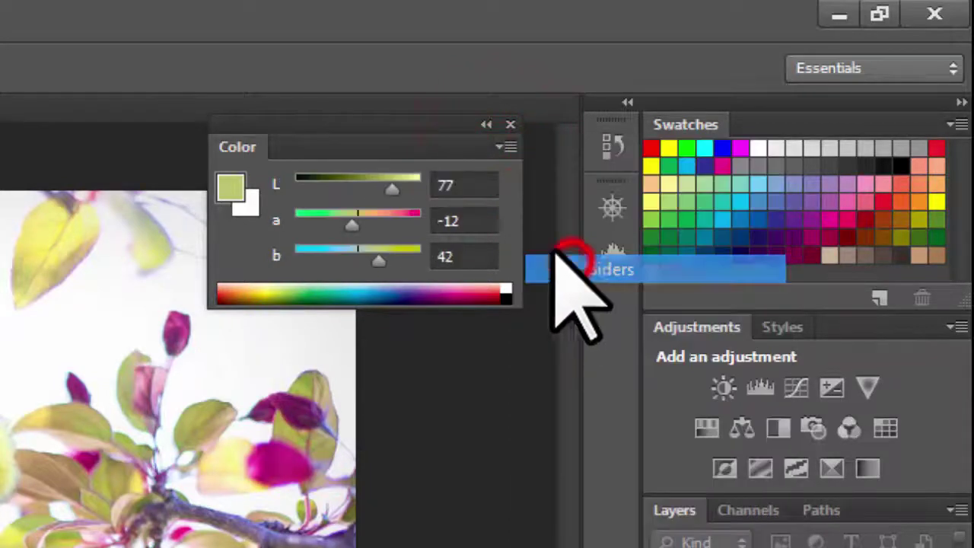
{"action": "left_click", "coordinate": [504, 147]}
{"action": "left_click", "coordinate": [567, 239]}
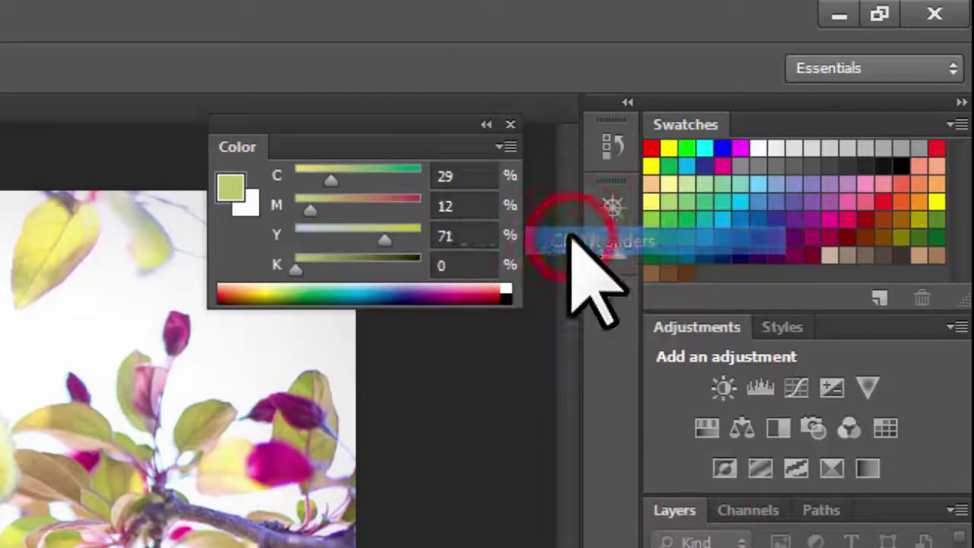
- Nudge the floating Color panel right and reopen its slider options
{"action": "left_click_drag", "start_coordinate": [419, 122], "coordinate": [486, 122]}
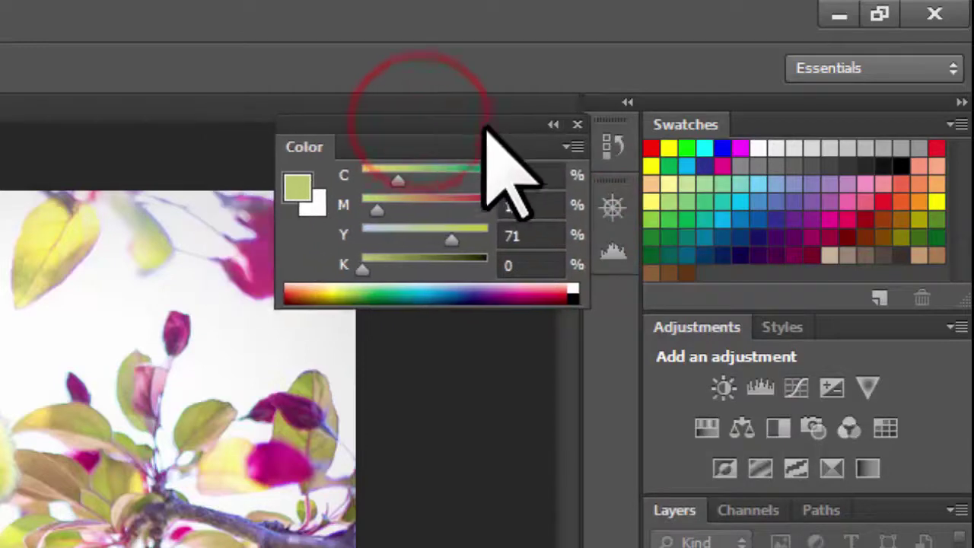
{"action": "left_click", "coordinate": [571, 145]}
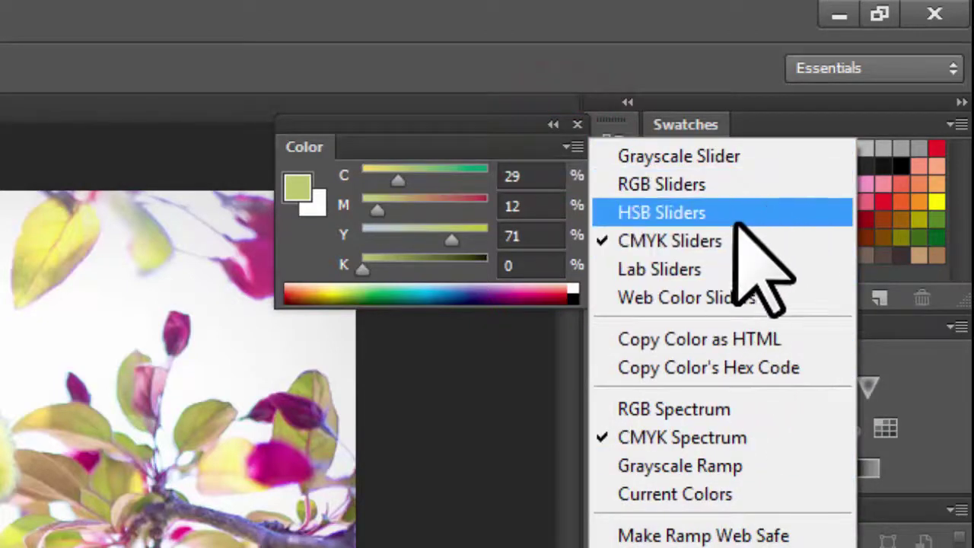
{"action": "left_click", "coordinate": [460, 424]}
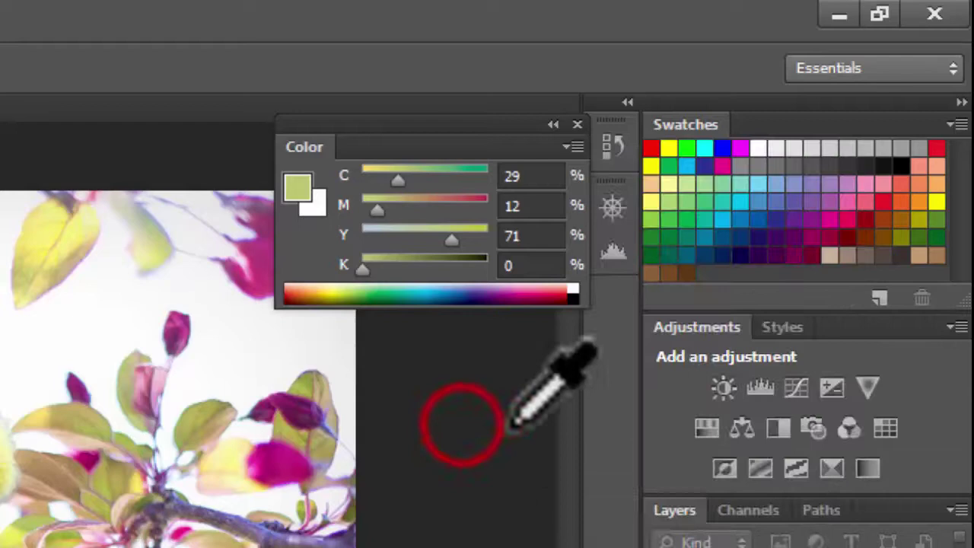
{"action": "left_click", "coordinate": [573, 146]}
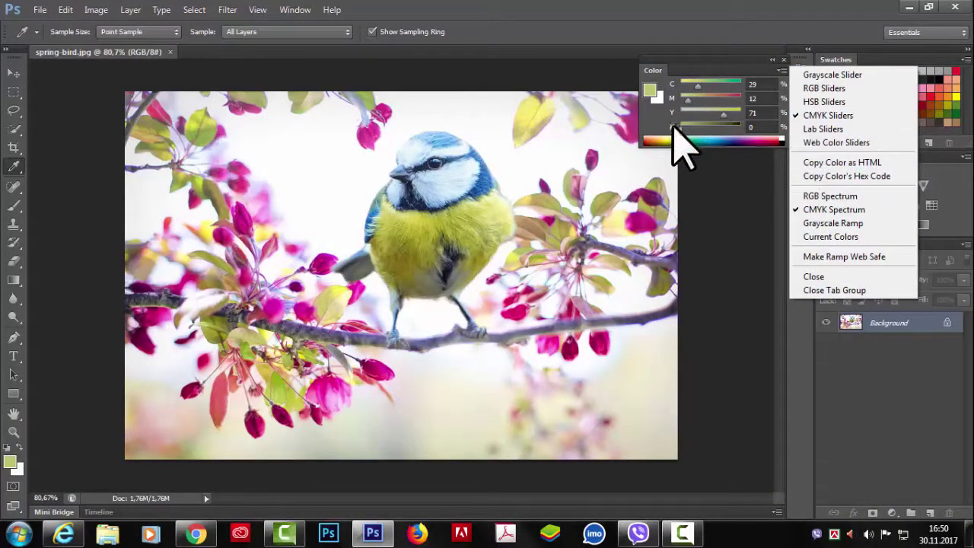
- Set the Color panel to RGB sliders, then list Panel Menus commands in Keyboard Shortcuts
{"action": "left_click", "coordinate": [819, 89]}
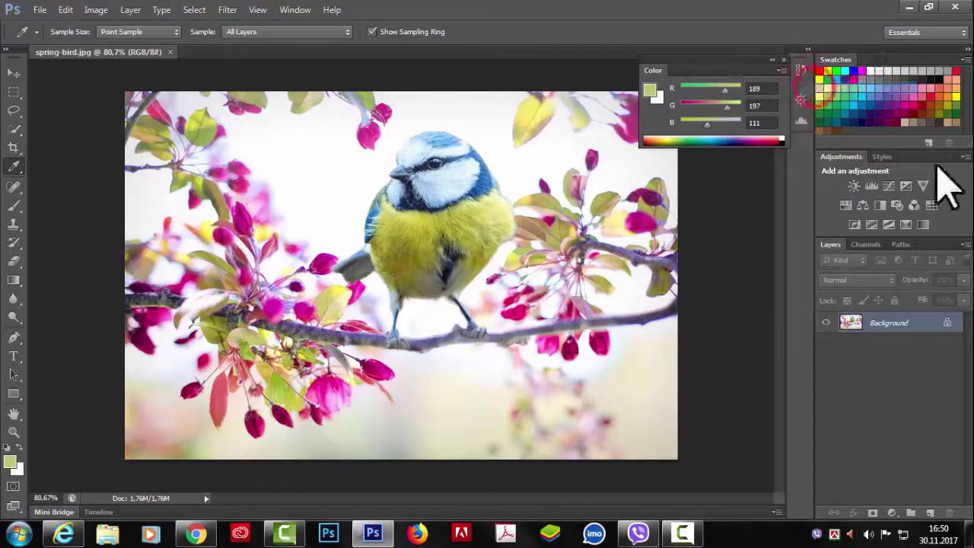
{"action": "left_click", "coordinate": [67, 10]}
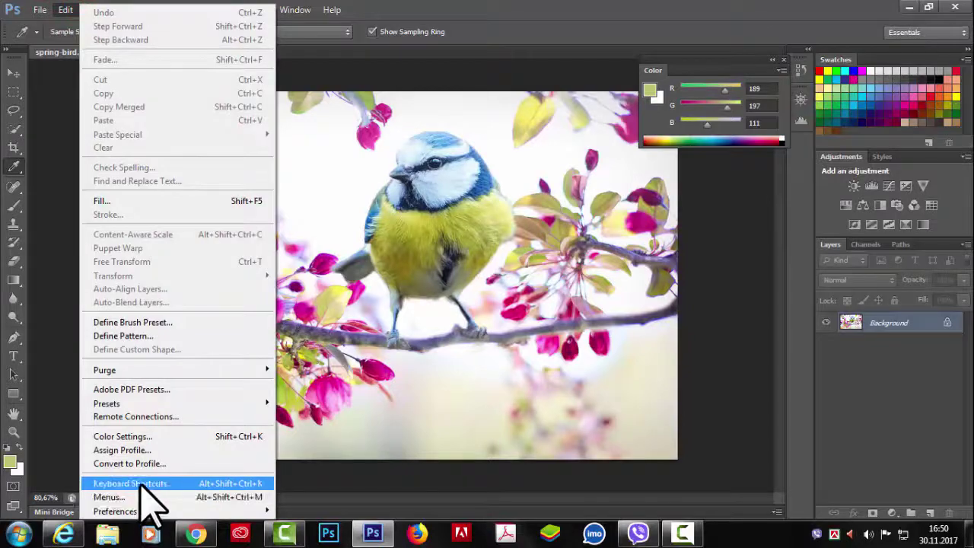
{"action": "left_click", "coordinate": [134, 485]}
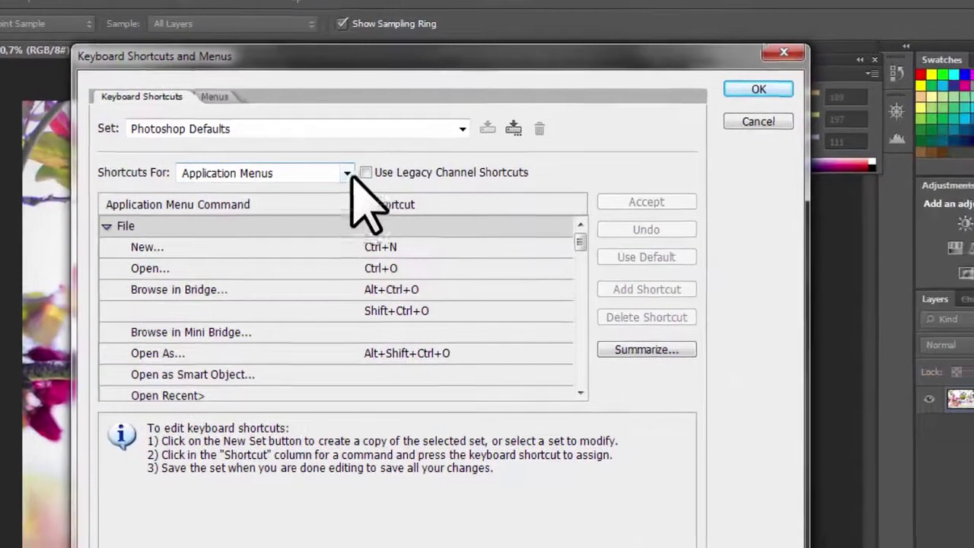
{"action": "left_click", "coordinate": [383, 170]}
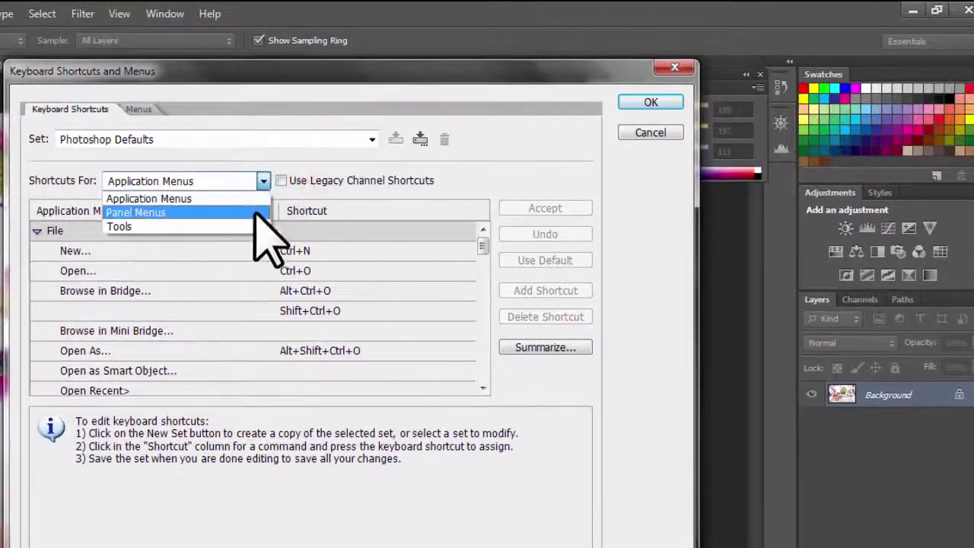
{"action": "left_click", "coordinate": [153, 212]}
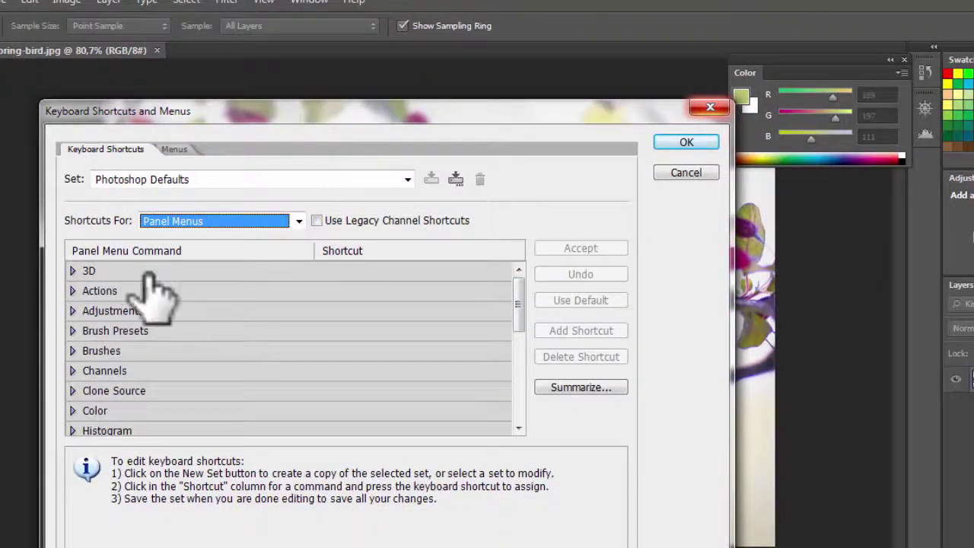
- Expand the Color panel commands and enter Ctrl+F9 for CMYK Sliders
{"action": "left_click", "coordinate": [73, 411]}
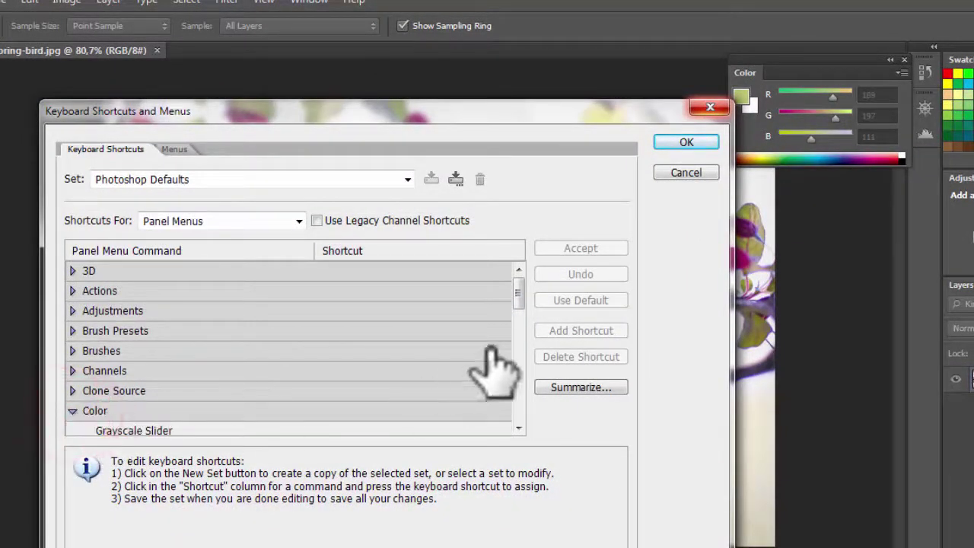
{"action": "left_click_drag", "start_coordinate": [518, 300], "coordinate": [519, 329]}
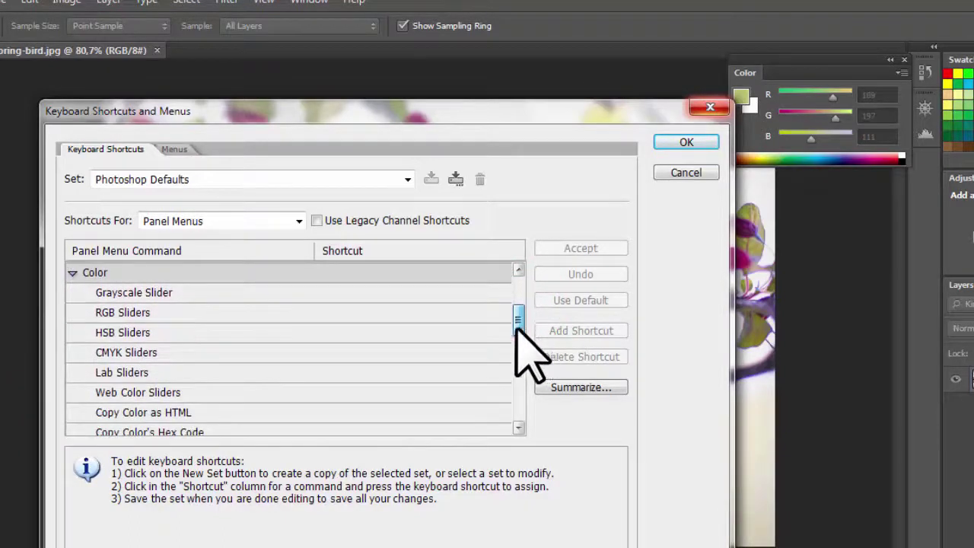
{"action": "left_click", "coordinate": [163, 294]}
{"action": "left_click", "coordinate": [118, 312]}
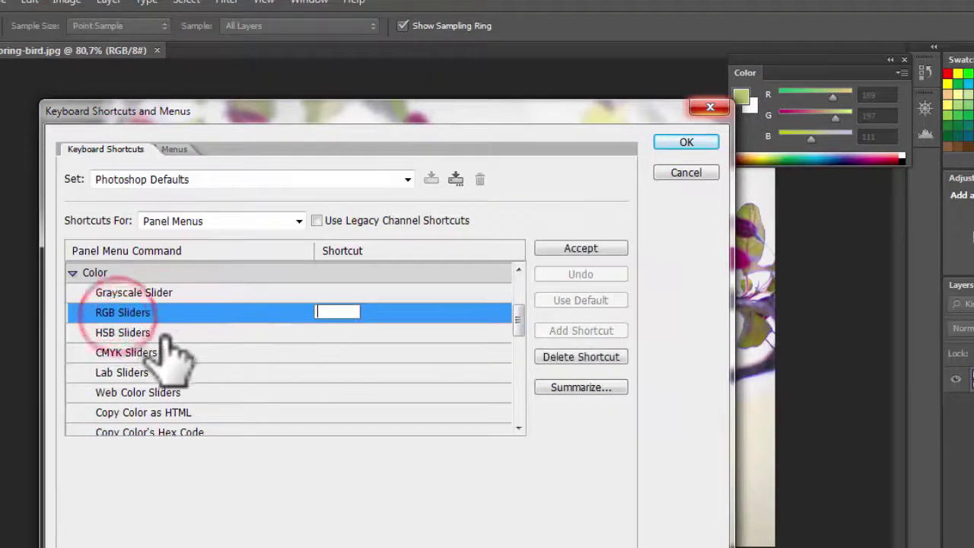
{"action": "left_click", "coordinate": [156, 333]}
{"action": "left_click", "coordinate": [122, 354]}
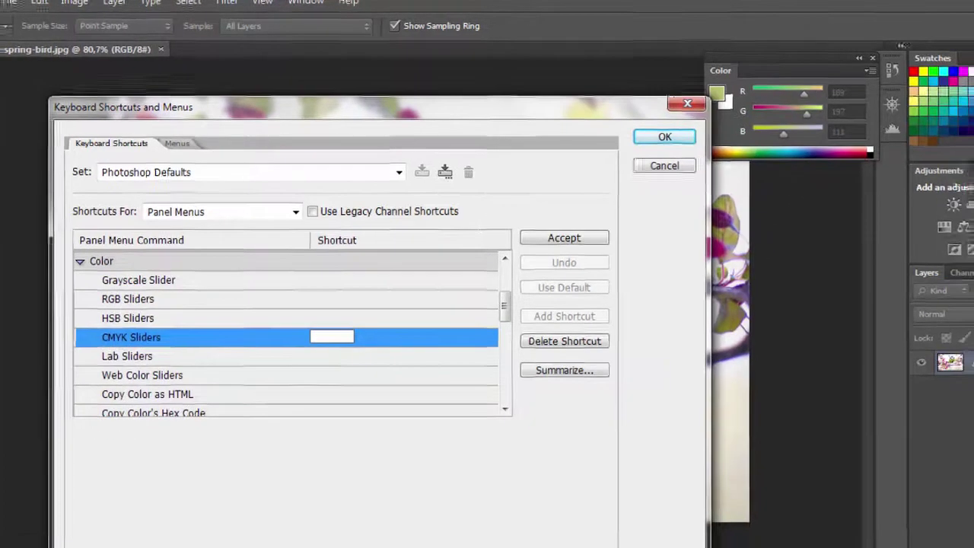
{"action": "key", "text": "ctrl+F9"}
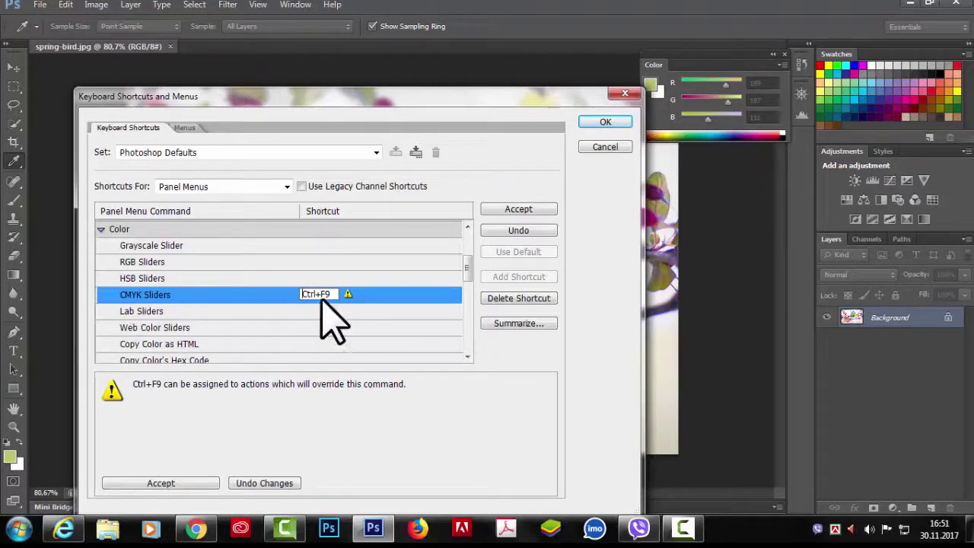
- Accept the Ctrl+F9 shortcut, close the dialogs, and use it to show CMYK sliders
{"action": "left_click", "coordinate": [519, 209]}
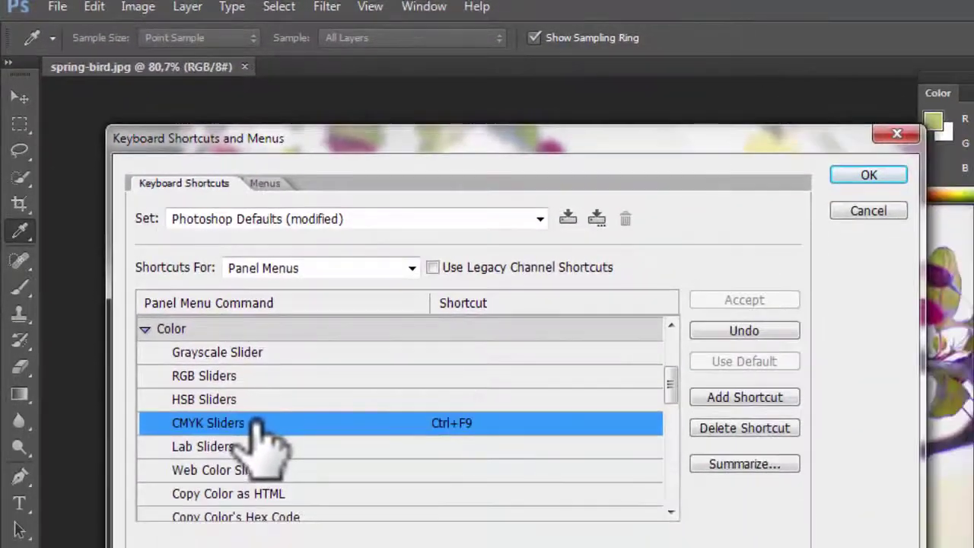
{"action": "left_click", "coordinate": [864, 175]}
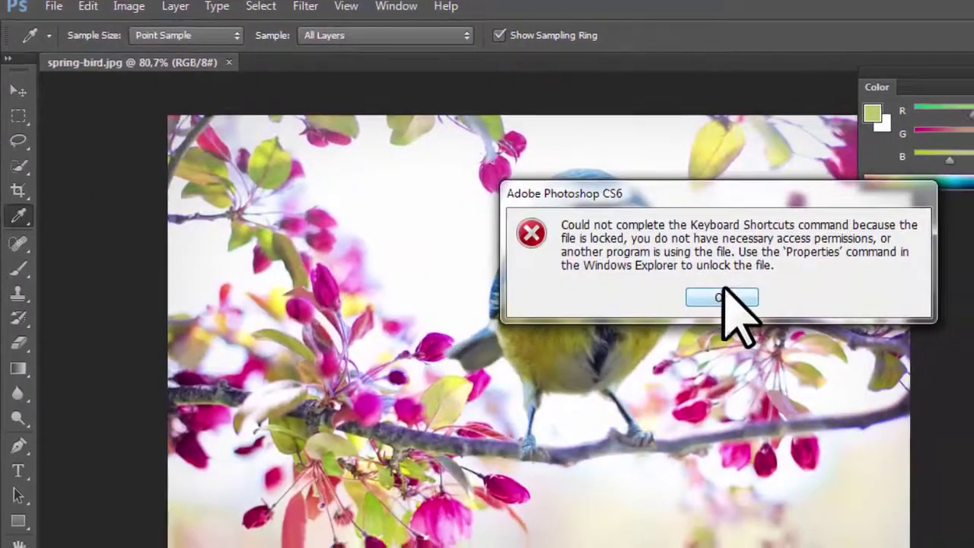
{"action": "left_click", "coordinate": [722, 297]}
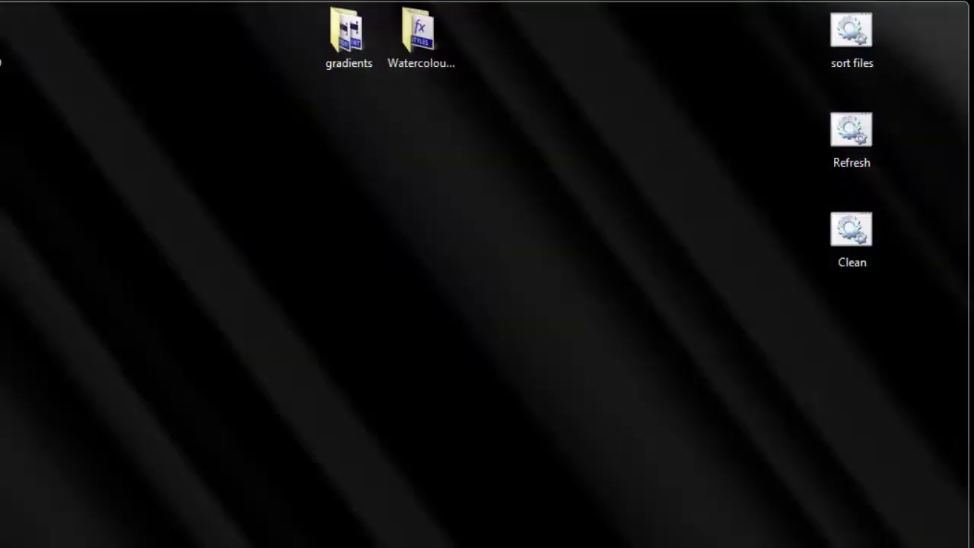
{"action": "key", "text": "ctrl+F9"}
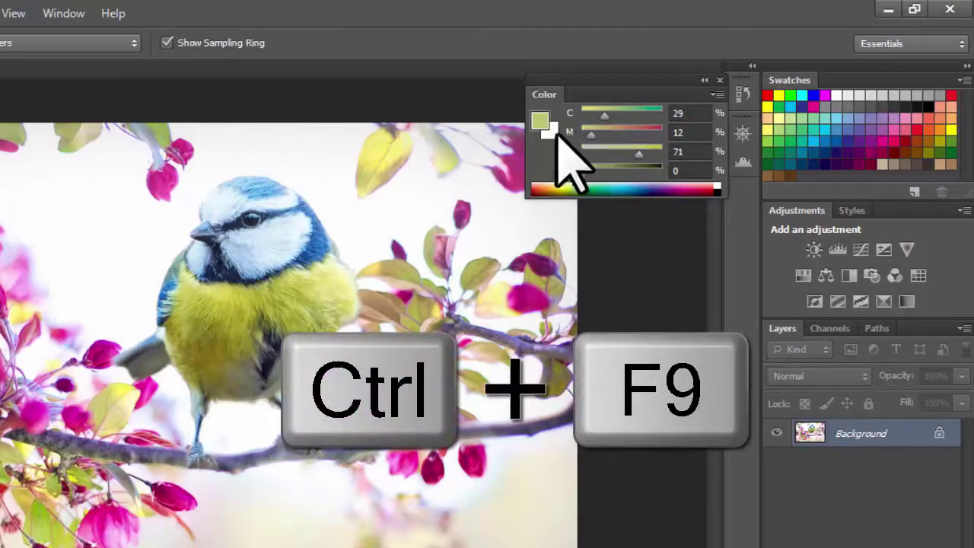
- Verify Ctrl+F9 appears beside CMYK Sliders in the Color panel's flyout menu
{"action": "left_click", "coordinate": [717, 93]}
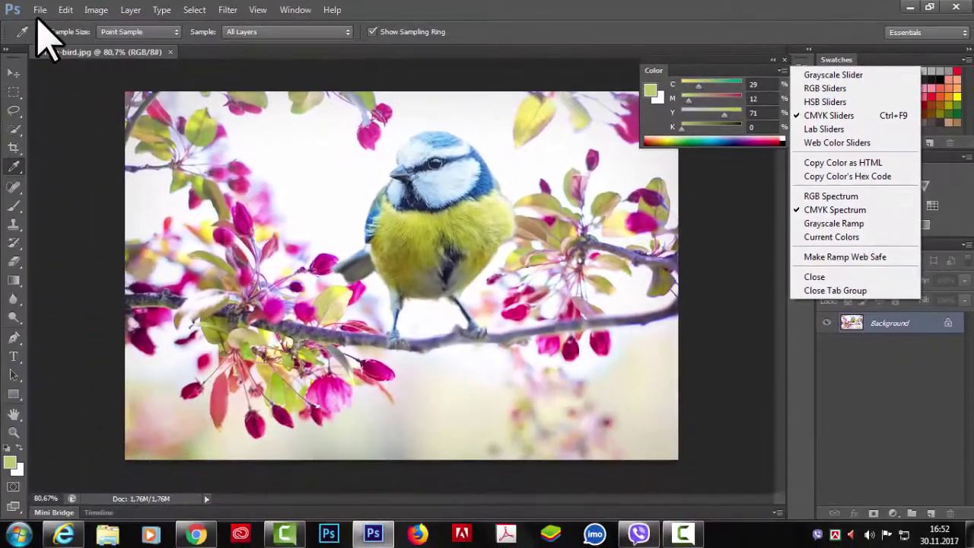
{"action": "left_click", "coordinate": [37, 18]}
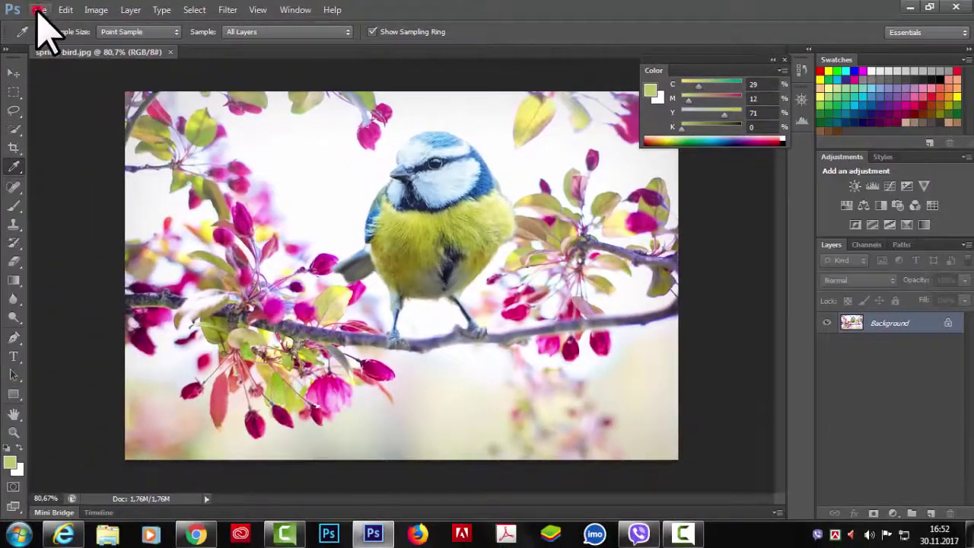
{"action": "left_click", "coordinate": [68, 10]}
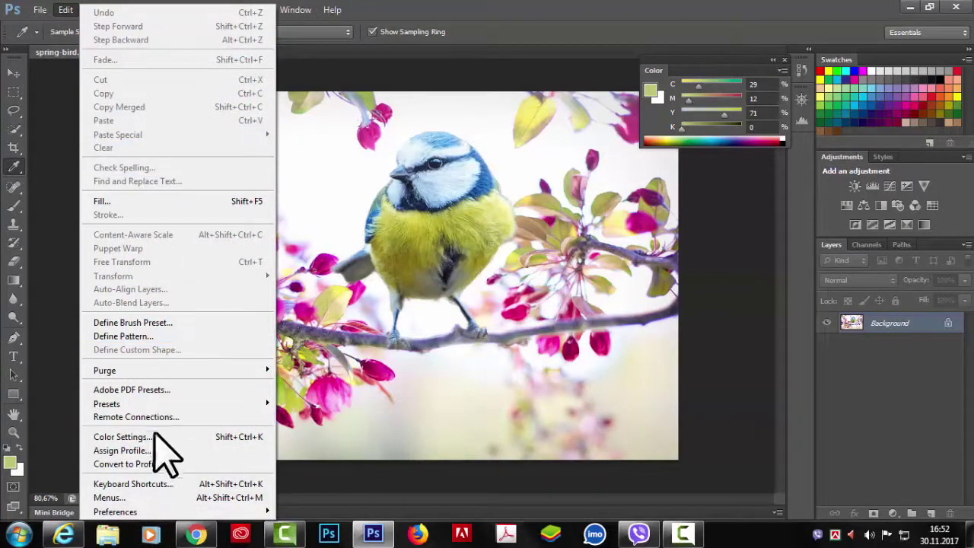
- Restore the Photoshop Defaults shortcut set without saving changes, then recheck the Color panel menu
{"action": "left_click", "coordinate": [150, 484]}
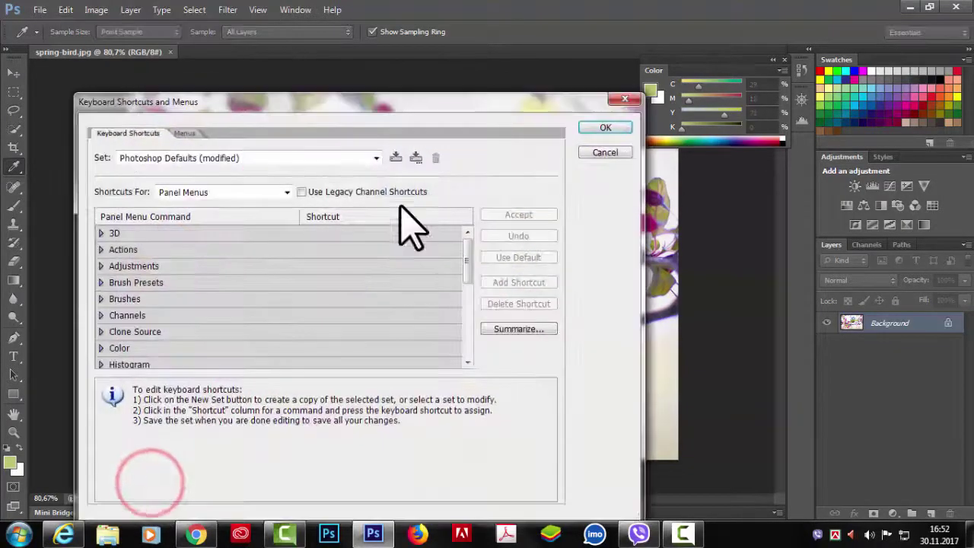
{"action": "left_click", "coordinate": [374, 159]}
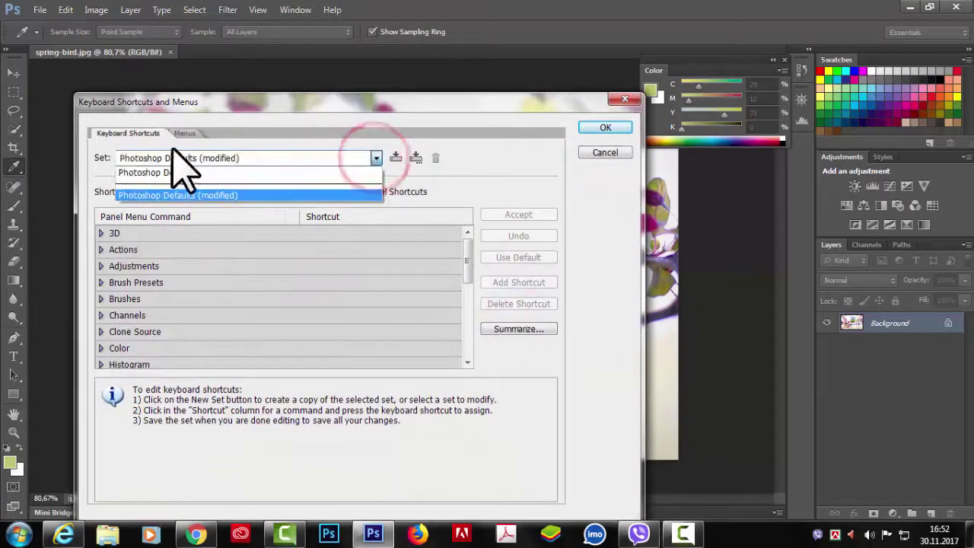
{"action": "left_click", "coordinate": [178, 173]}
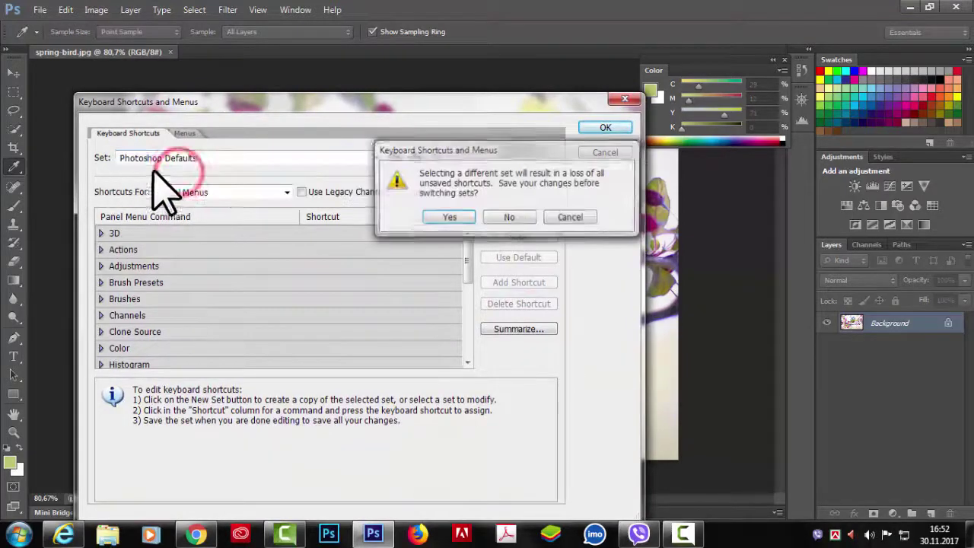
{"action": "left_click", "coordinate": [509, 219]}
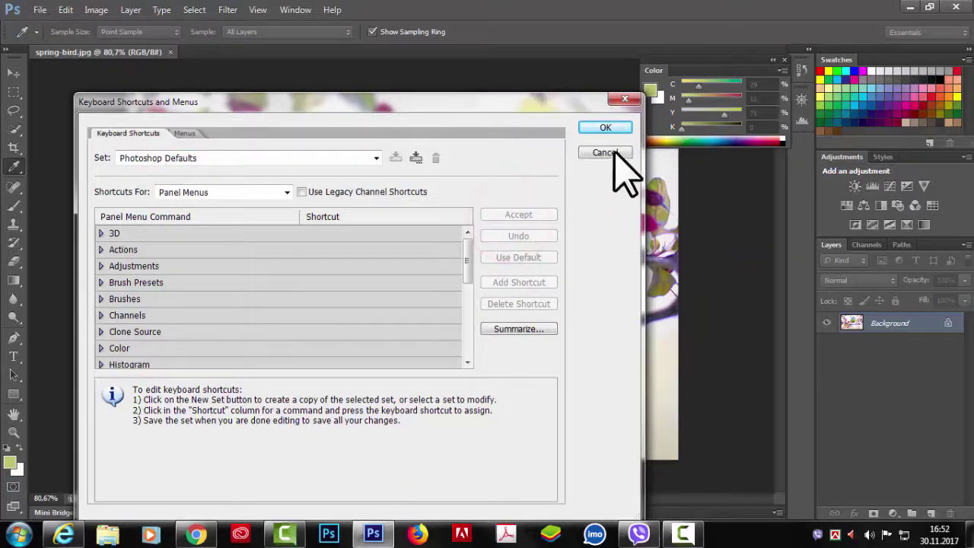
{"action": "left_click", "coordinate": [605, 127]}
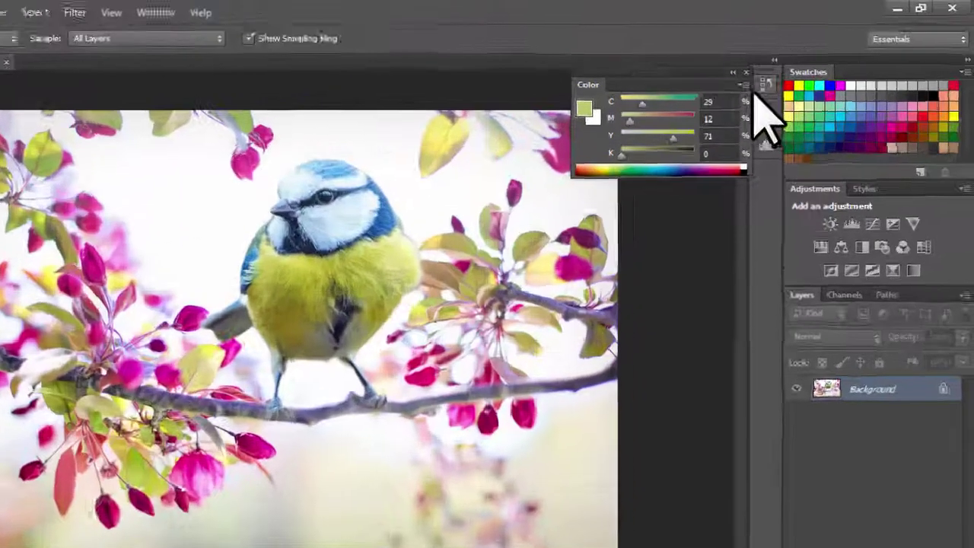
{"action": "left_click", "coordinate": [777, 73]}
{"action": "left_click", "coordinate": [622, 129]}
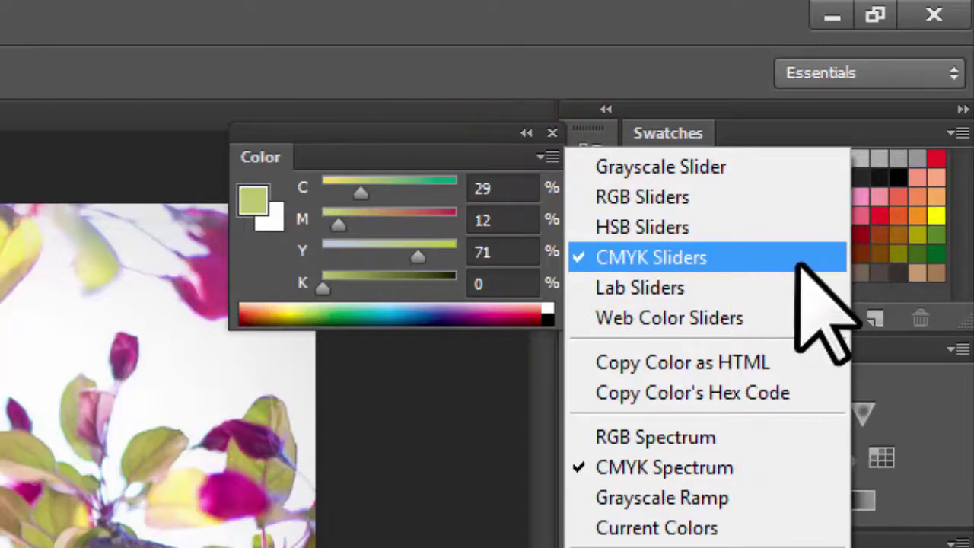
- Dock the Color panel as a tab beside Swatches
{"action": "left_click", "coordinate": [450, 137]}
{"action": "left_click_drag", "start_coordinate": [374, 124], "coordinate": [632, 130]}
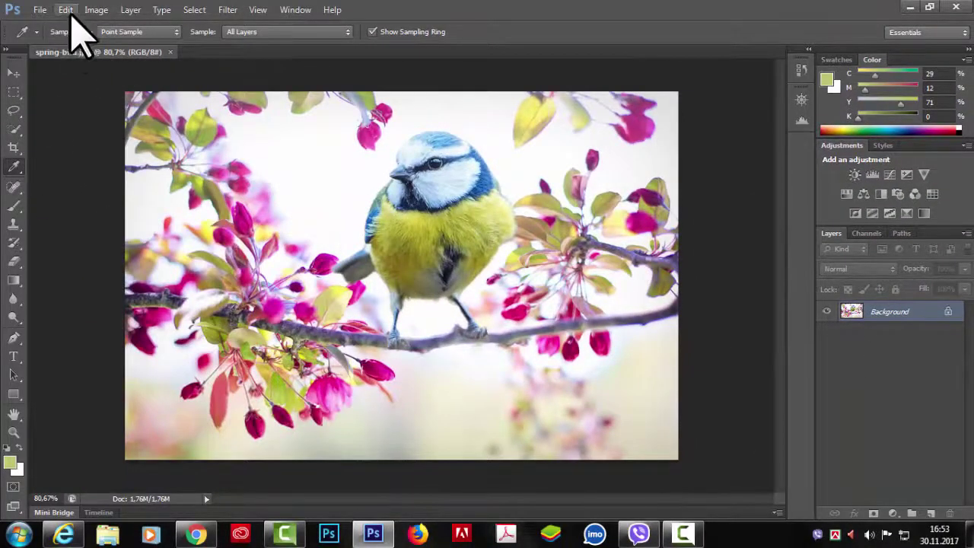
{"action": "left_click", "coordinate": [66, 10]}
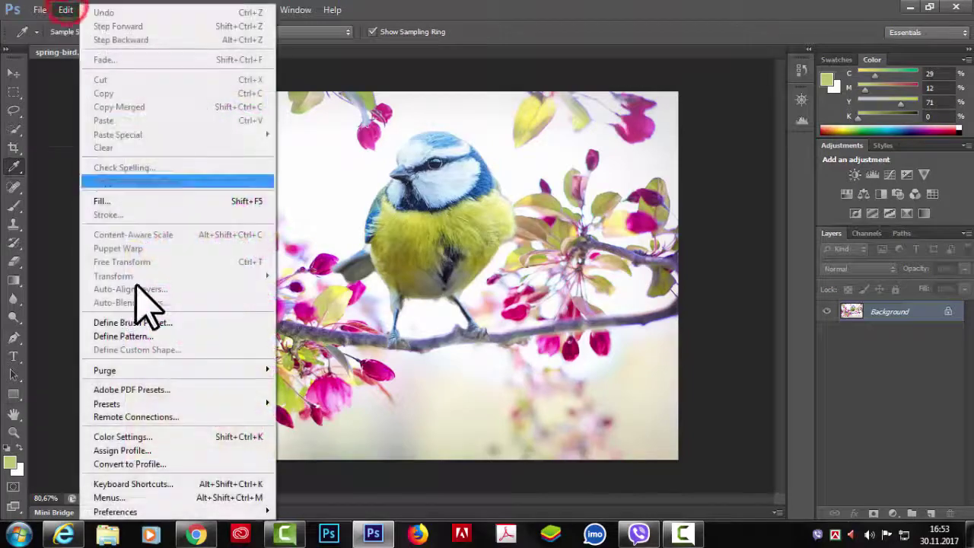
{"action": "left_click", "coordinate": [156, 483]}
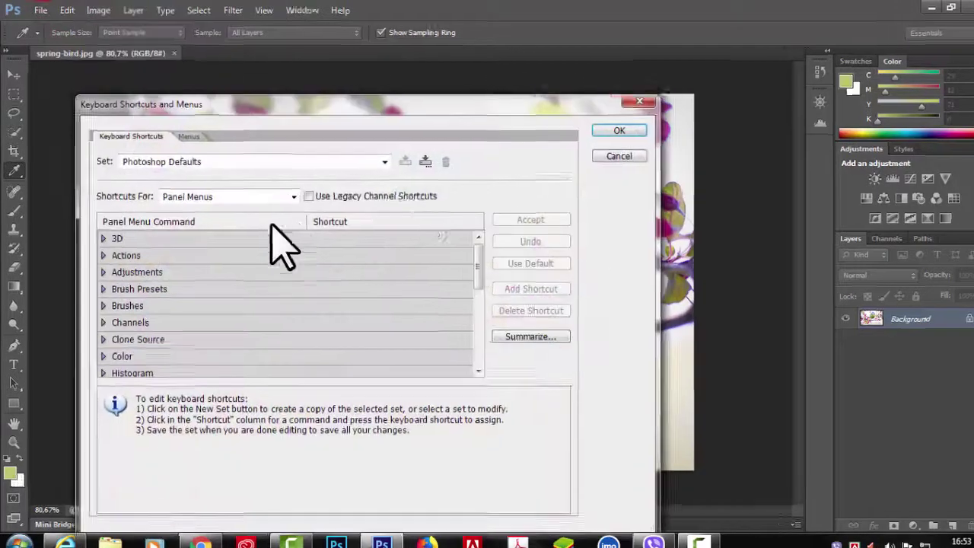
- List Application Menus shortcuts and expand the Edit commands down to Clear
{"action": "left_click", "coordinate": [228, 194]}
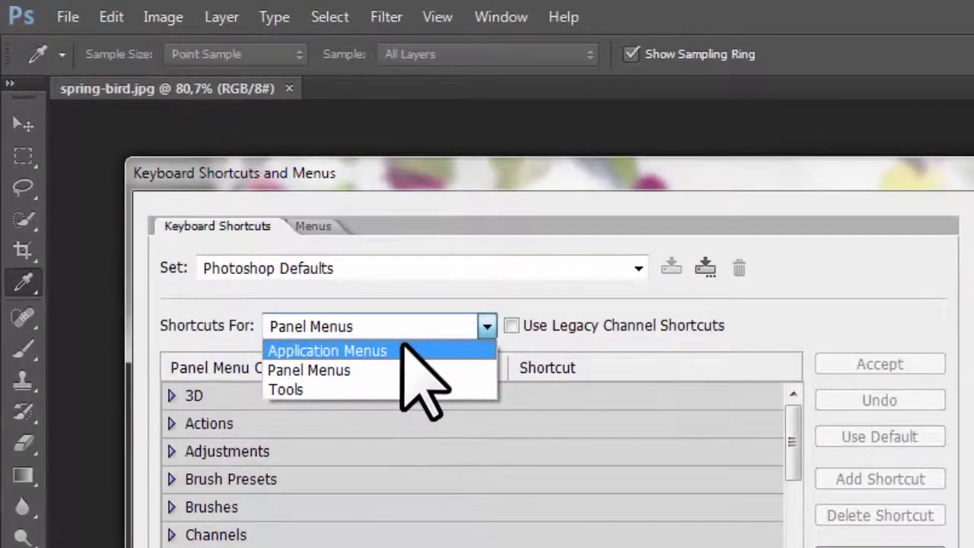
{"action": "left_click", "coordinate": [402, 348]}
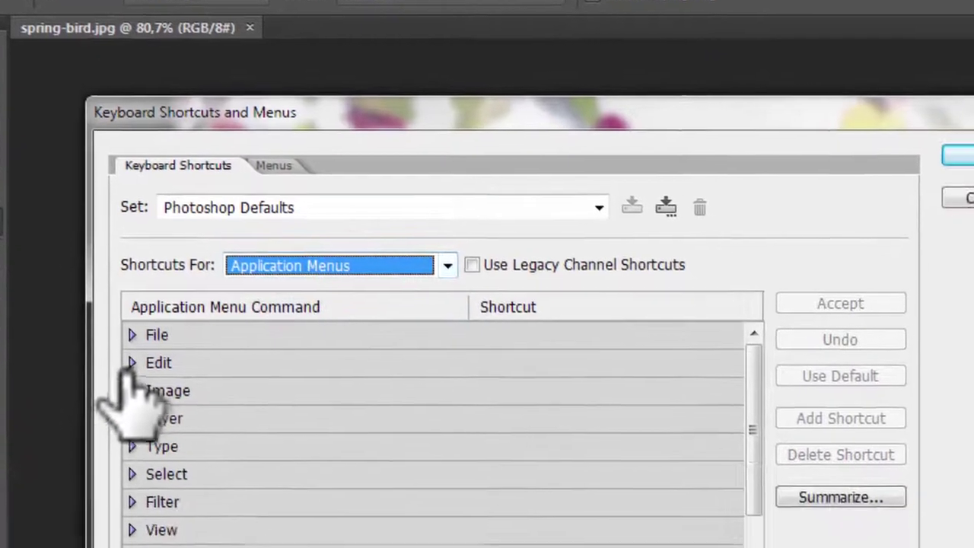
{"action": "left_click", "coordinate": [172, 423]}
{"action": "scroll", "coordinate": [297, 385], "scroll_direction": "down", "scroll_amount": 2}
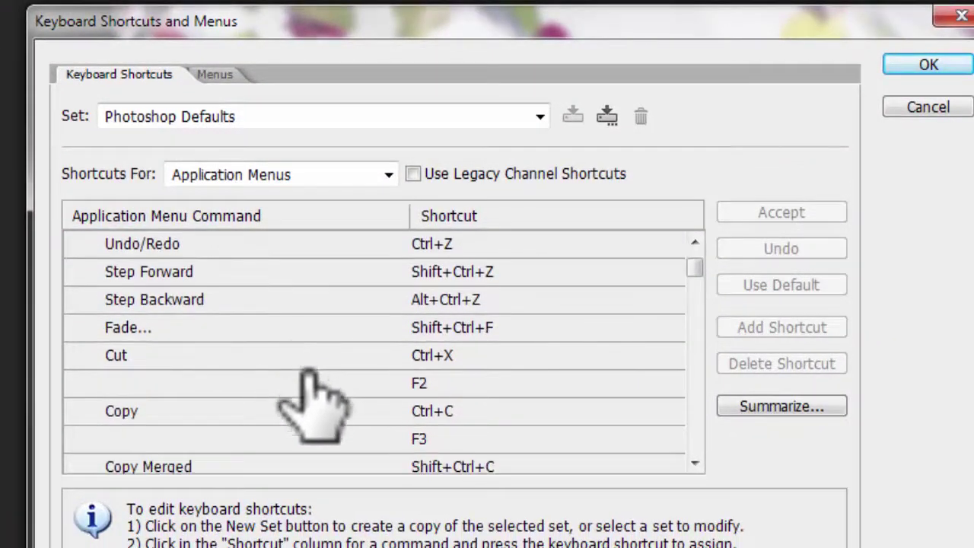
{"action": "scroll", "coordinate": [267, 392], "scroll_direction": "down", "scroll_amount": 1}
{"action": "scroll", "coordinate": [228, 404], "scroll_direction": "down", "scroll_amount": 2}
{"action": "scroll", "coordinate": [228, 419], "scroll_direction": "down", "scroll_amount": 2}
{"action": "scroll", "coordinate": [229, 418], "scroll_direction": "down", "scroll_amount": 2}
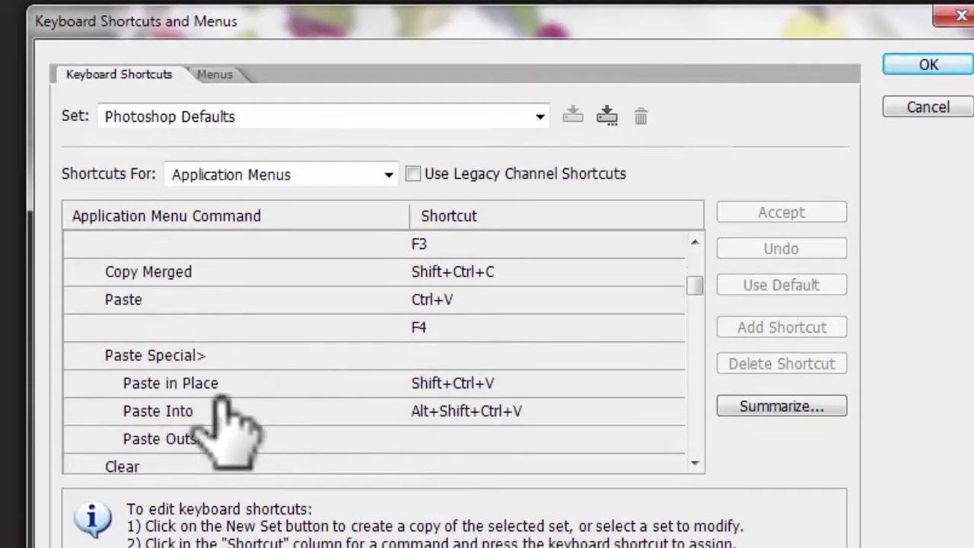
{"action": "scroll", "coordinate": [221, 422], "scroll_direction": "down", "scroll_amount": 2}
- Assign Ctrl+F9 to the Clear command and keep it, dismissing the file-locked alert
{"action": "left_click", "coordinate": [128, 411]}
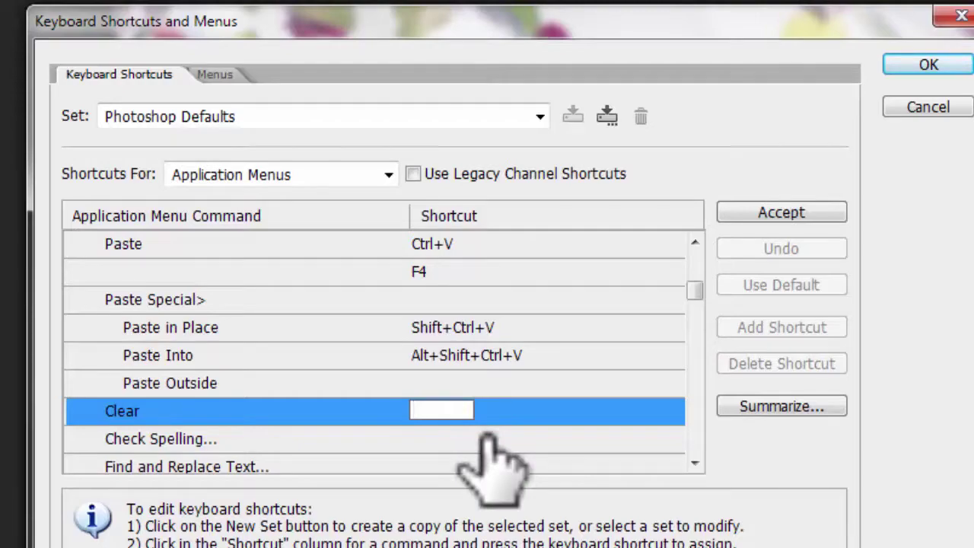
{"action": "key", "text": "ctrl+F9"}
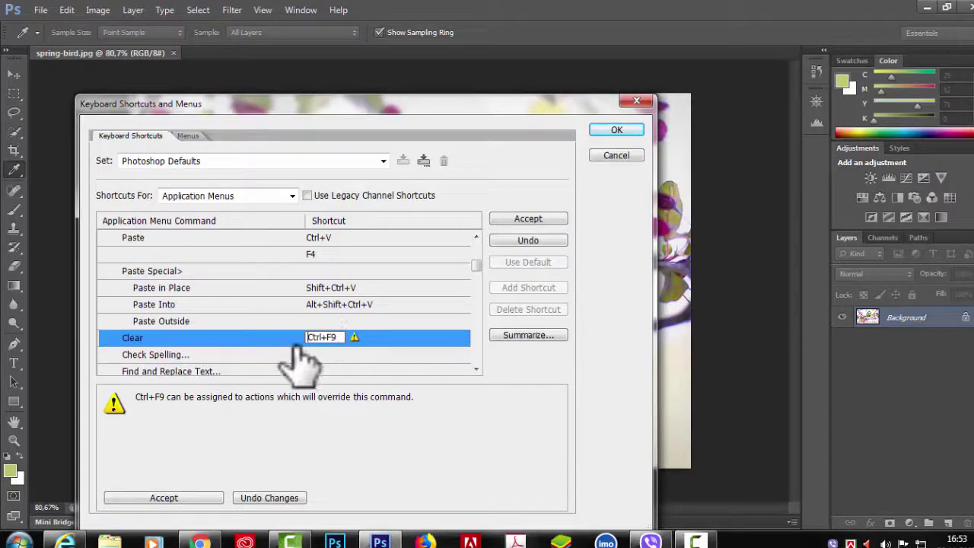
{"action": "left_click", "coordinate": [525, 219]}
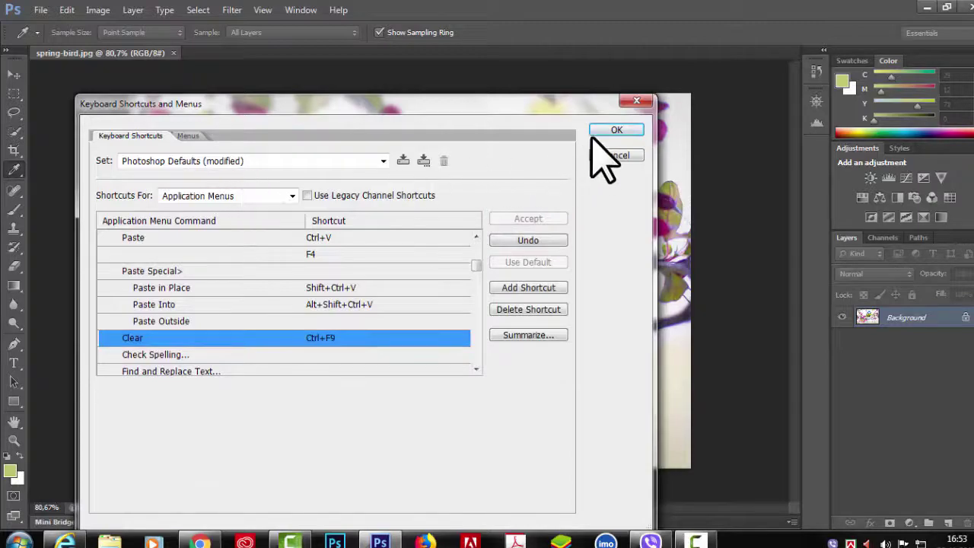
{"action": "left_click", "coordinate": [595, 130]}
{"action": "left_click", "coordinate": [551, 226]}
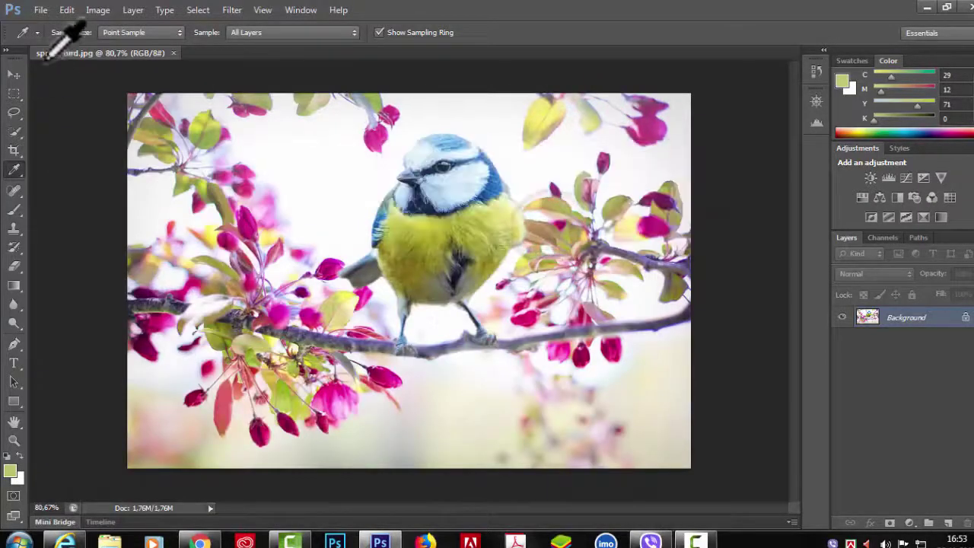
- Confirm Clear lists Ctrl+F9 in the Edit menu and duplicate the Background layer
{"action": "left_click", "coordinate": [66, 10]}
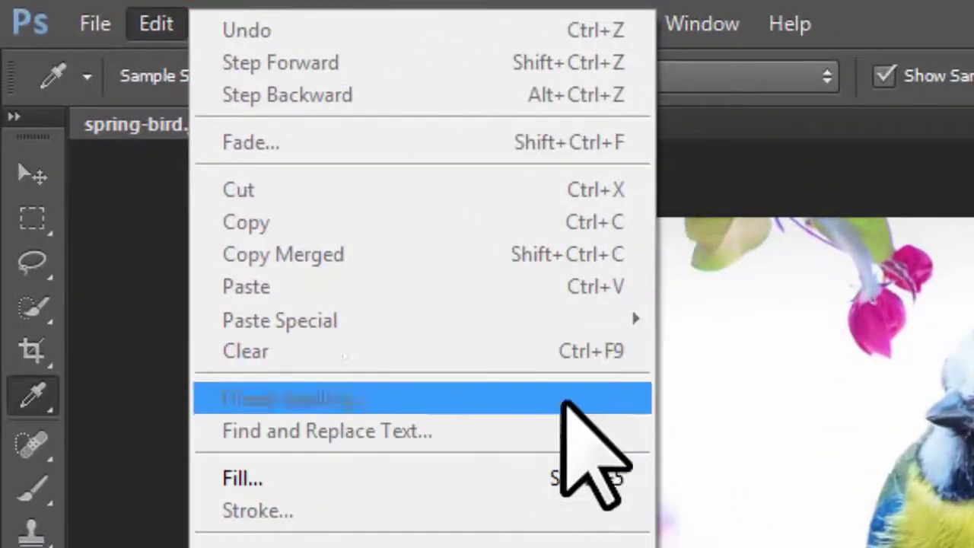
{"action": "left_click", "coordinate": [784, 111]}
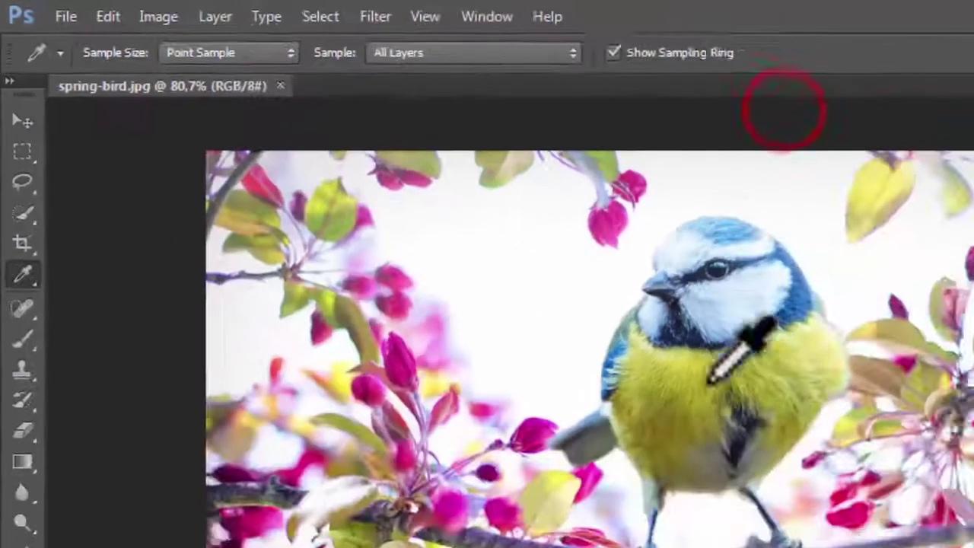
{"action": "mouse_move", "coordinate": [941, 311]}
{"action": "left_mouse_down"}
{"action": "mouse_move", "coordinate": [856, 362]}
{"action": "mouse_move", "coordinate": [845, 343]}
{"action": "left_mouse_up"}
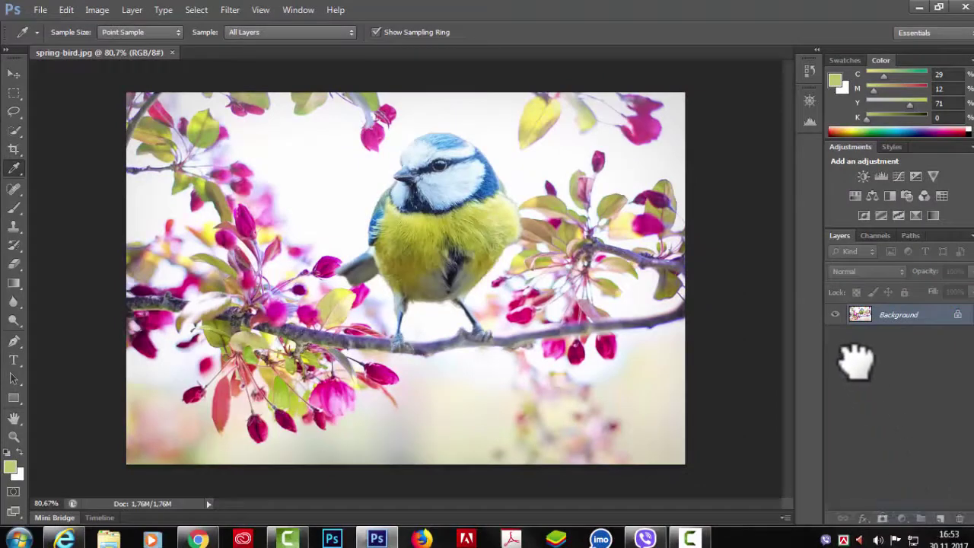
- Marquee-select a rectangle around the bird, clear it with Ctrl+F9, then undo
{"action": "left_click", "coordinate": [14, 92]}
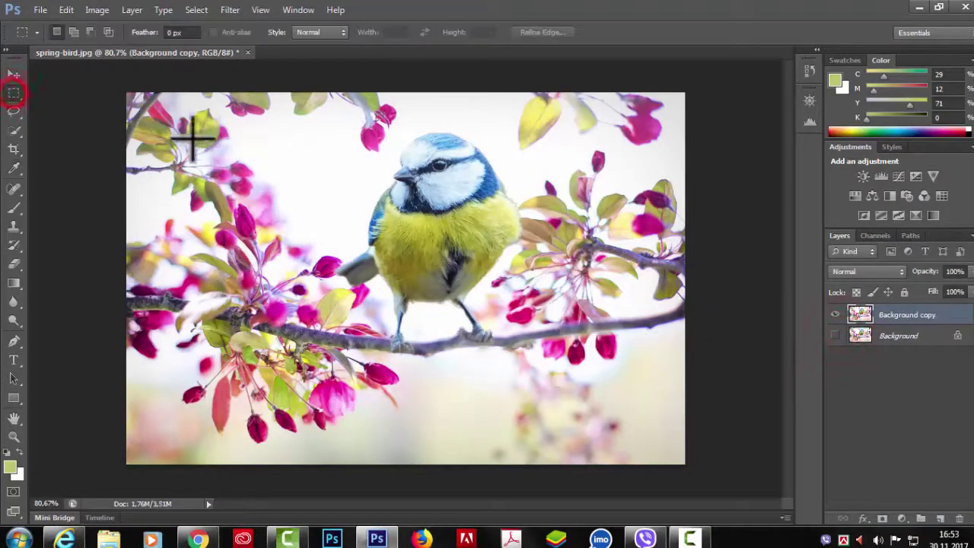
{"action": "left_click_drag", "start_coordinate": [180, 135], "coordinate": [611, 398]}
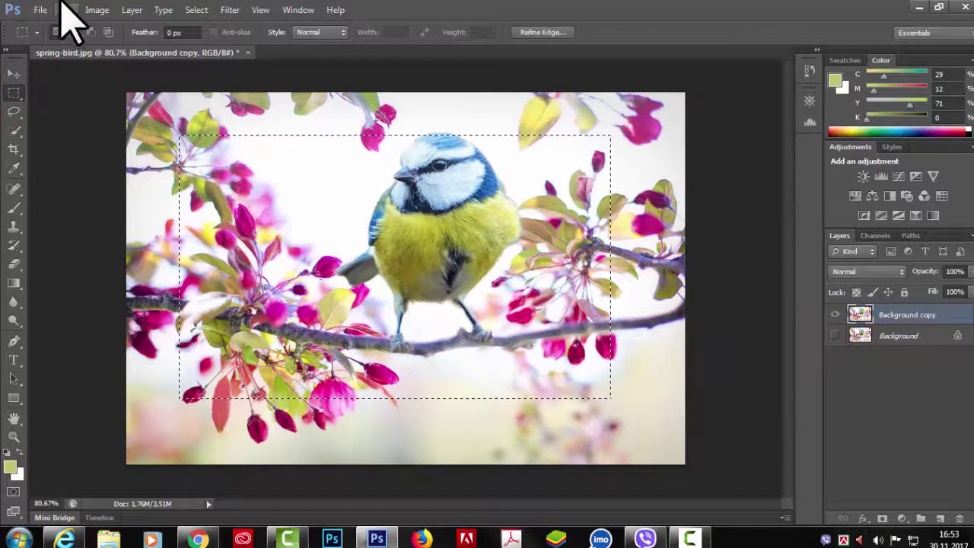
{"action": "left_click", "coordinate": [67, 10]}
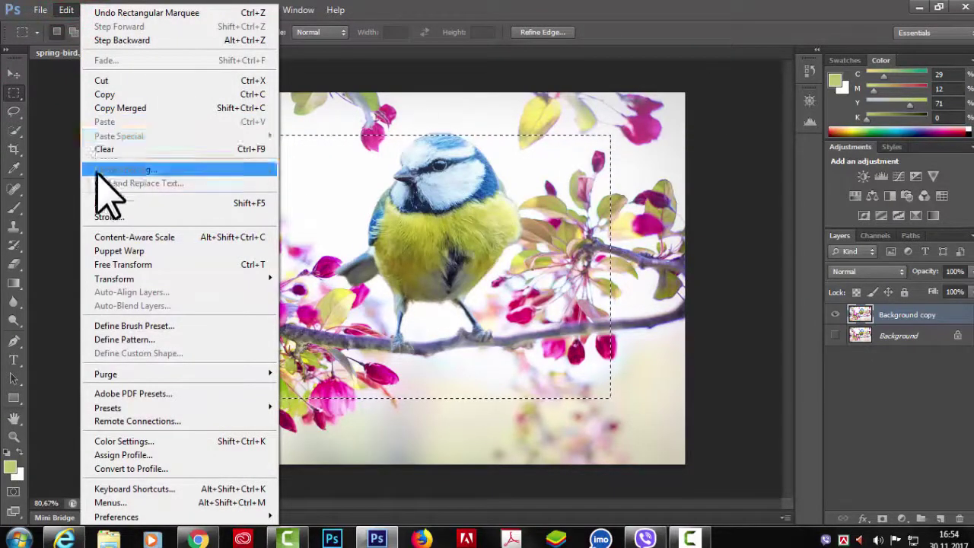
{"action": "key", "text": "ctrl+F9"}
{"action": "left_click", "coordinate": [685, 72]}
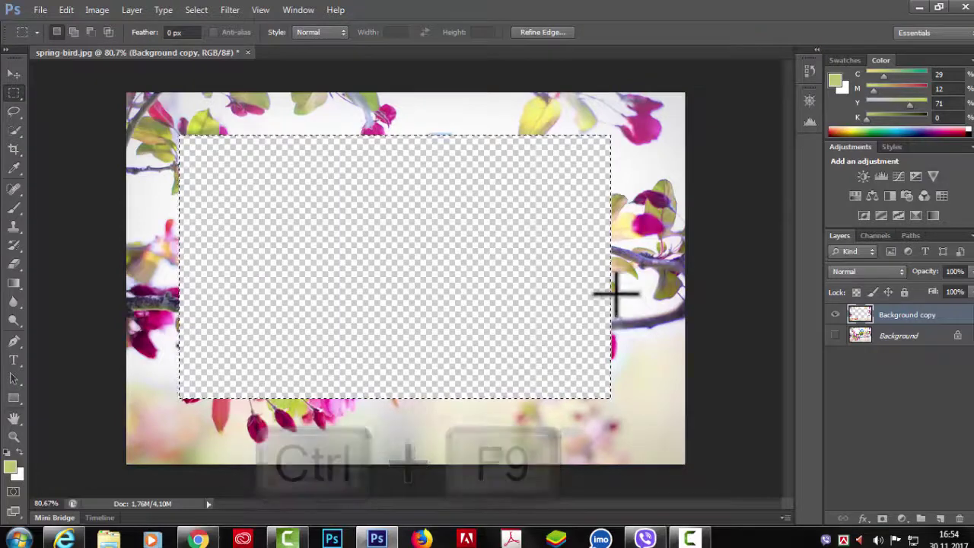
{"action": "key", "text": "ctrl+z"}
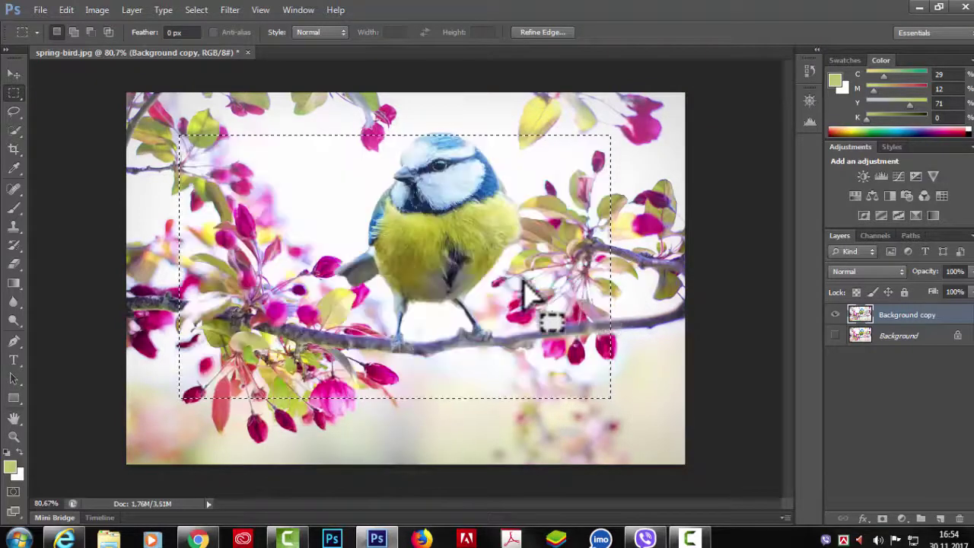
- Clear the selection again via Edit > Clear and undo to restore the photo
{"action": "left_click", "coordinate": [66, 10]}
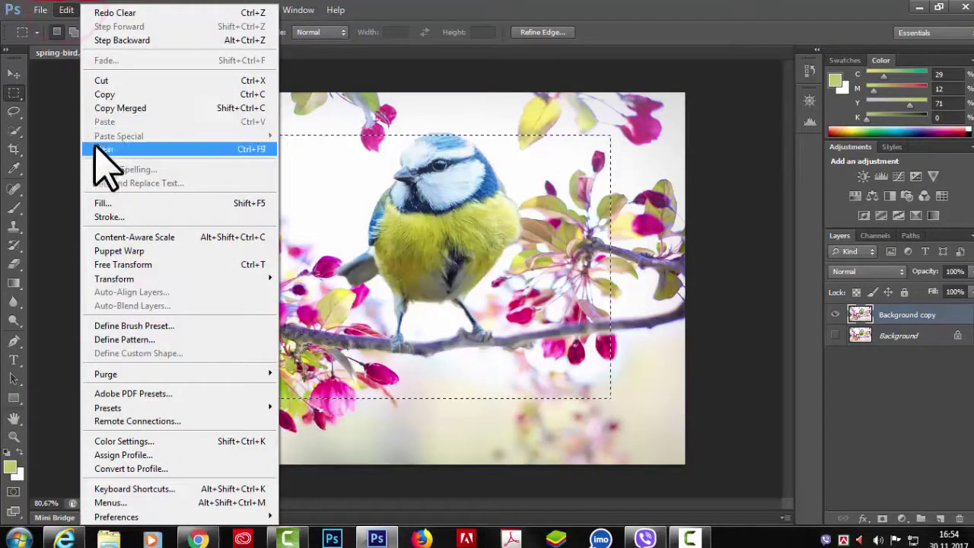
{"action": "left_click", "coordinate": [98, 149]}
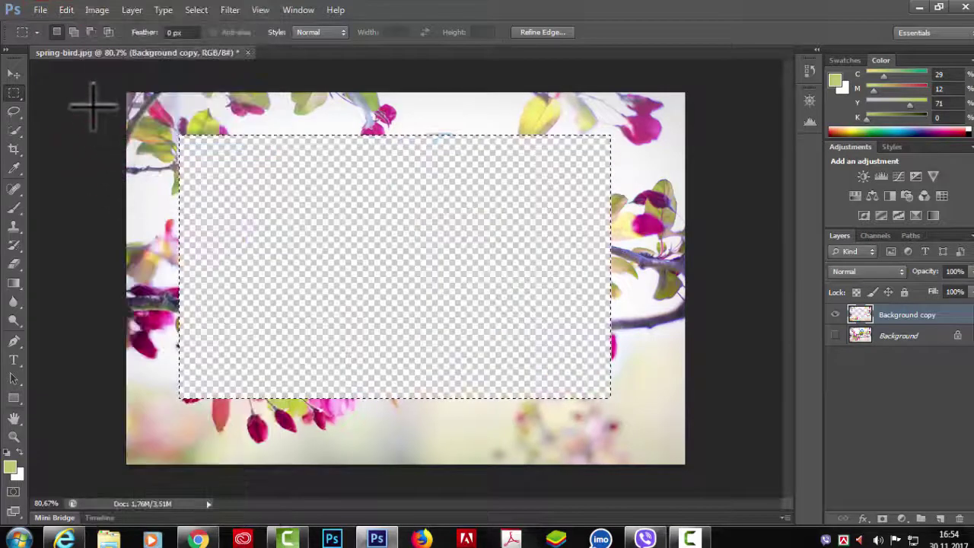
{"action": "key", "text": "ctrl+z"}
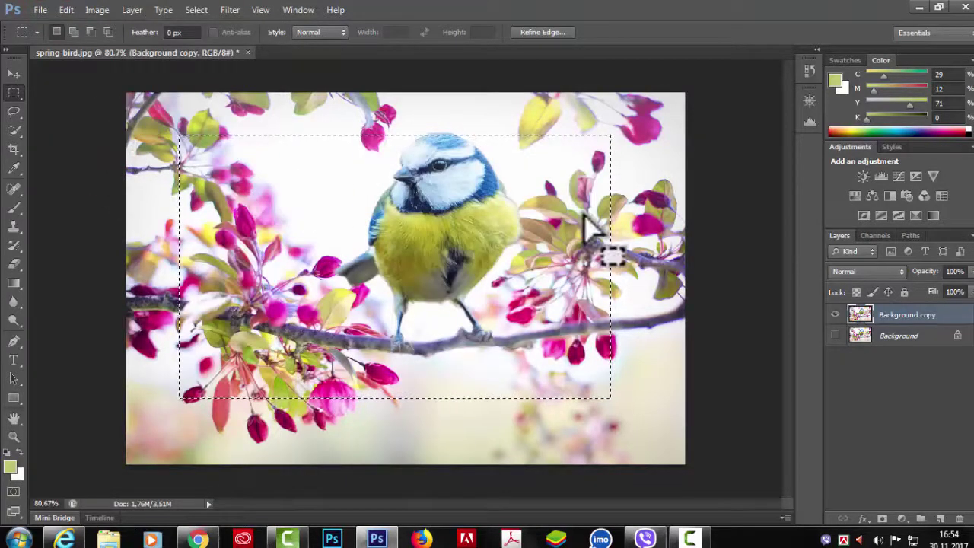
{"action": "left_click", "coordinate": [67, 10]}
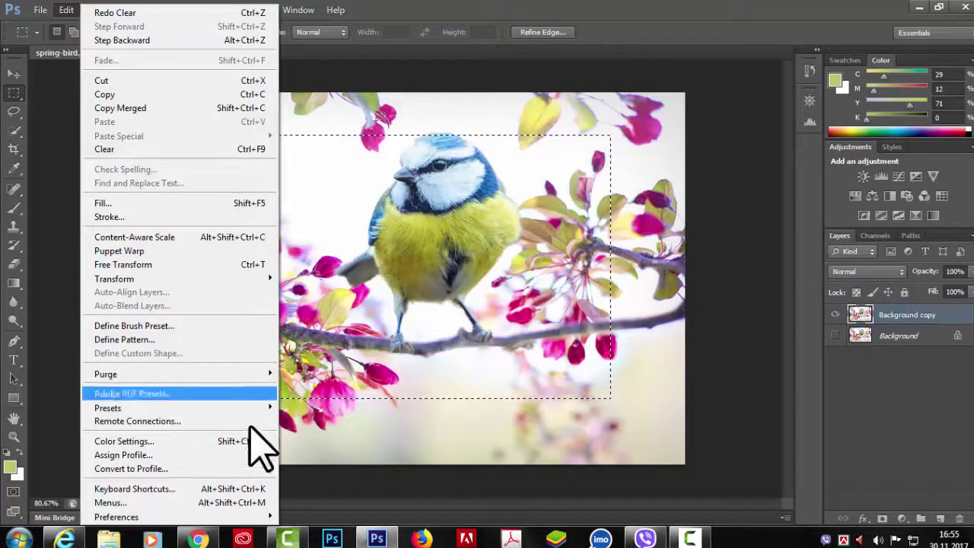
- Switch the keyboard shortcut set back to Photoshop Defaults, answering Yes to the unsaved-changes prompt
{"action": "left_click", "coordinate": [143, 489]}
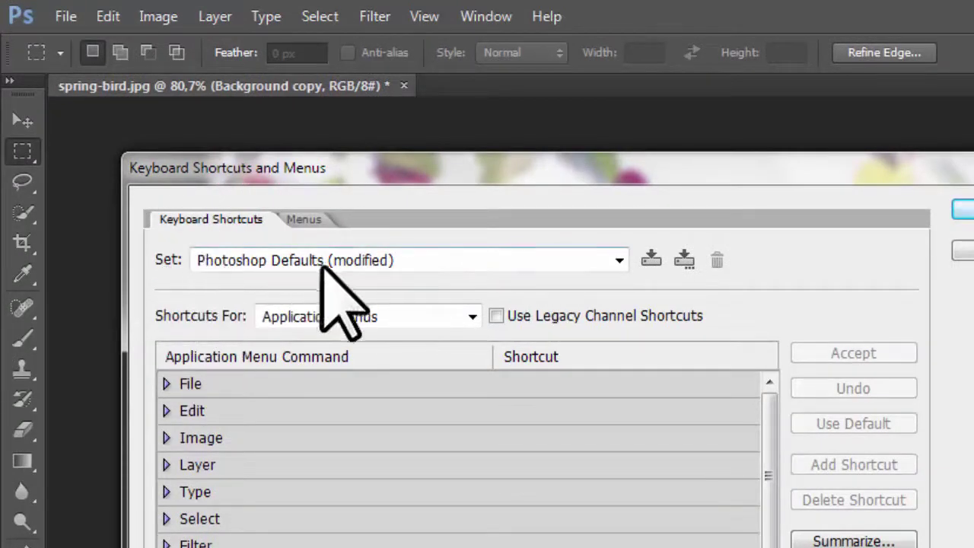
{"action": "left_click", "coordinate": [619, 260]}
{"action": "left_click", "coordinate": [317, 284]}
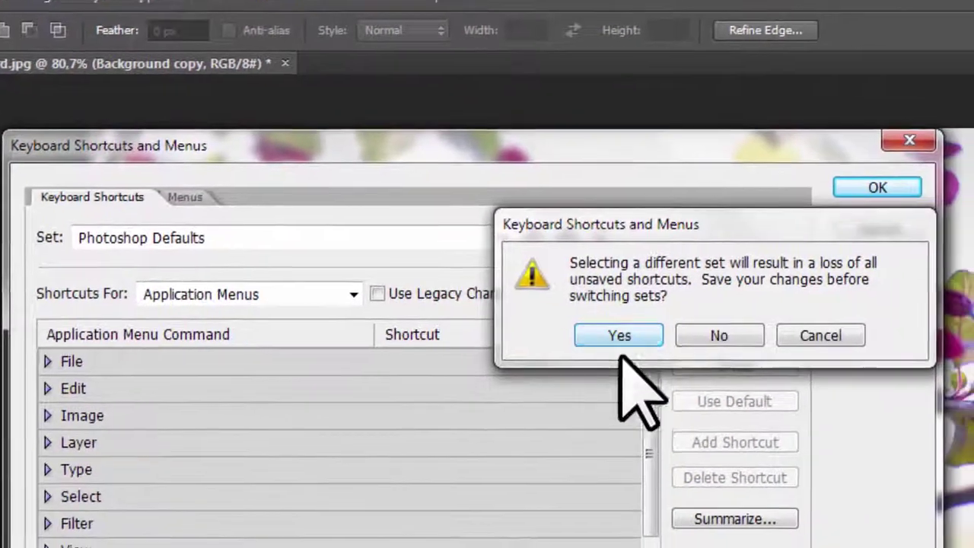
{"action": "left_click", "coordinate": [708, 335]}
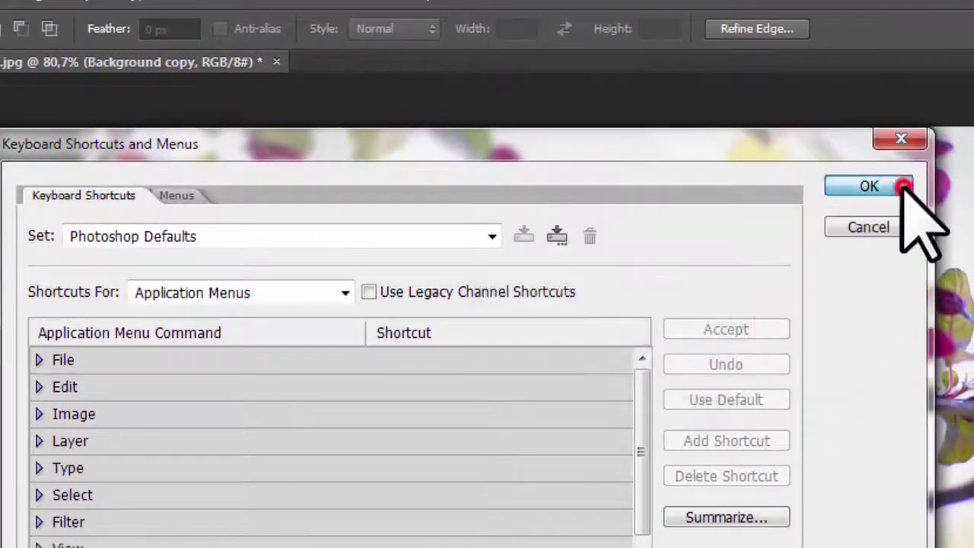
{"action": "left_click", "coordinate": [874, 187]}
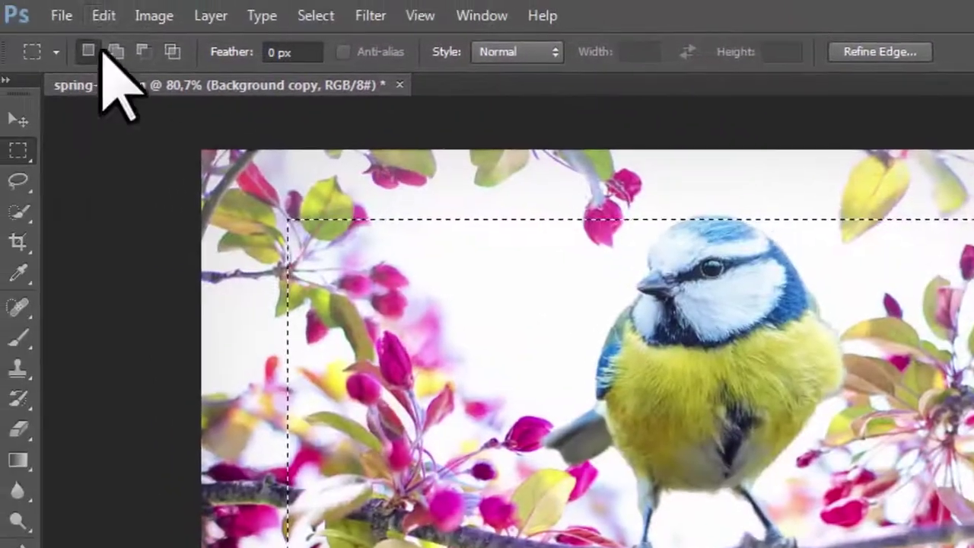
{"action": "left_click", "coordinate": [103, 16]}
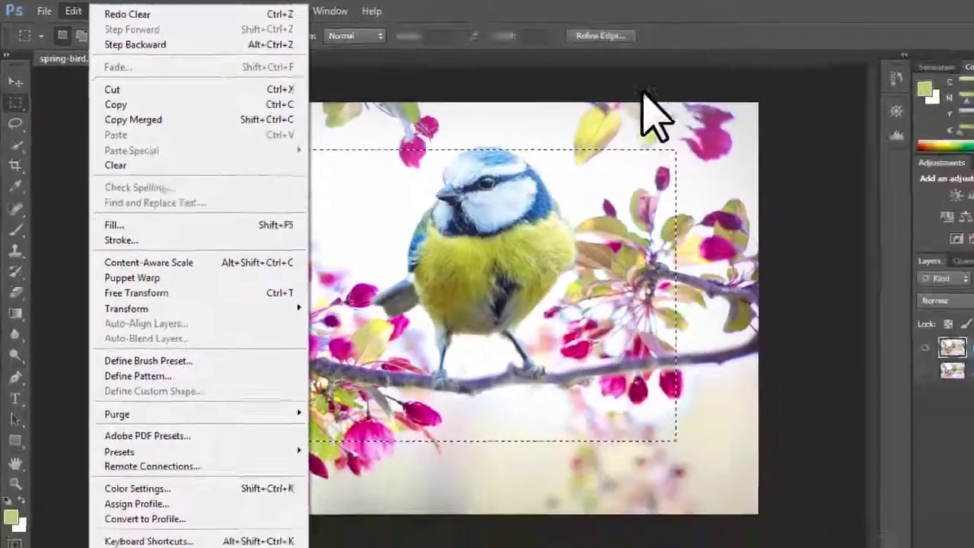
- In the Menus tab, choose Application Menus and expand the File entry to see its commands
{"action": "left_click", "coordinate": [584, 80]}
{"action": "left_click", "coordinate": [192, 11]}
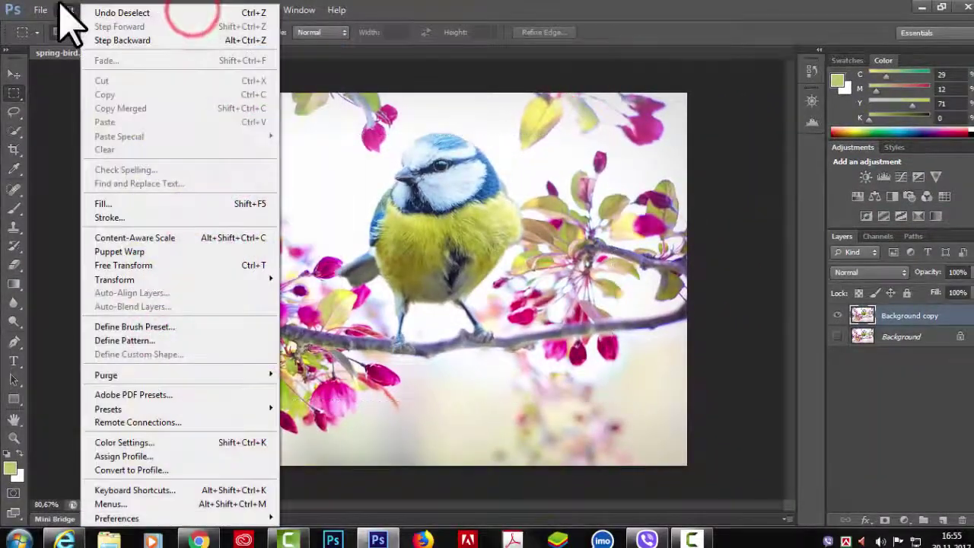
{"action": "left_click", "coordinate": [163, 489]}
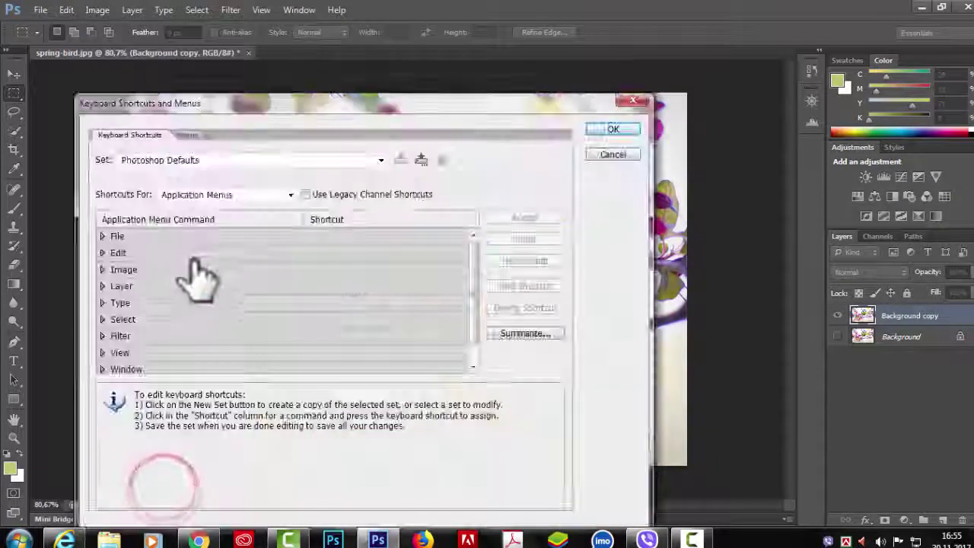
{"action": "left_click", "coordinate": [185, 134]}
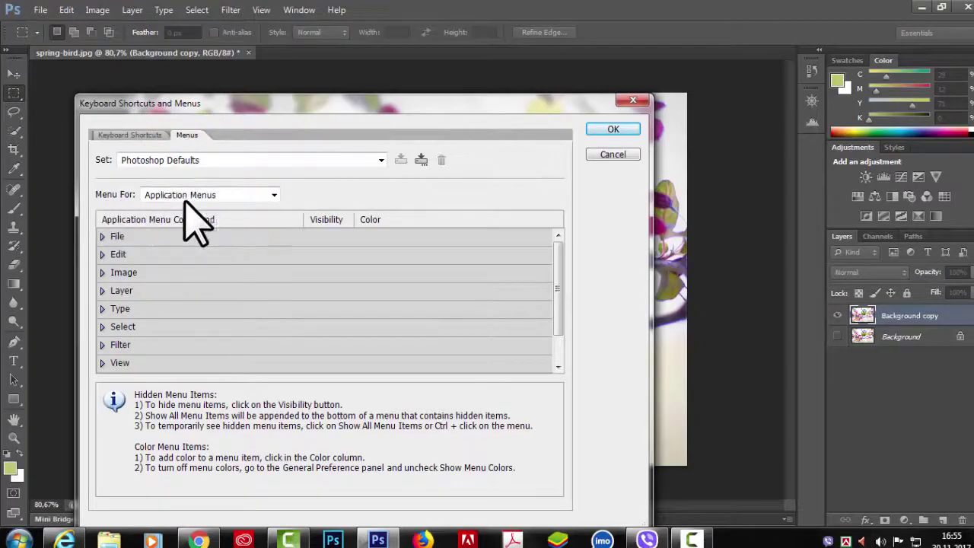
{"action": "left_click", "coordinate": [274, 195]}
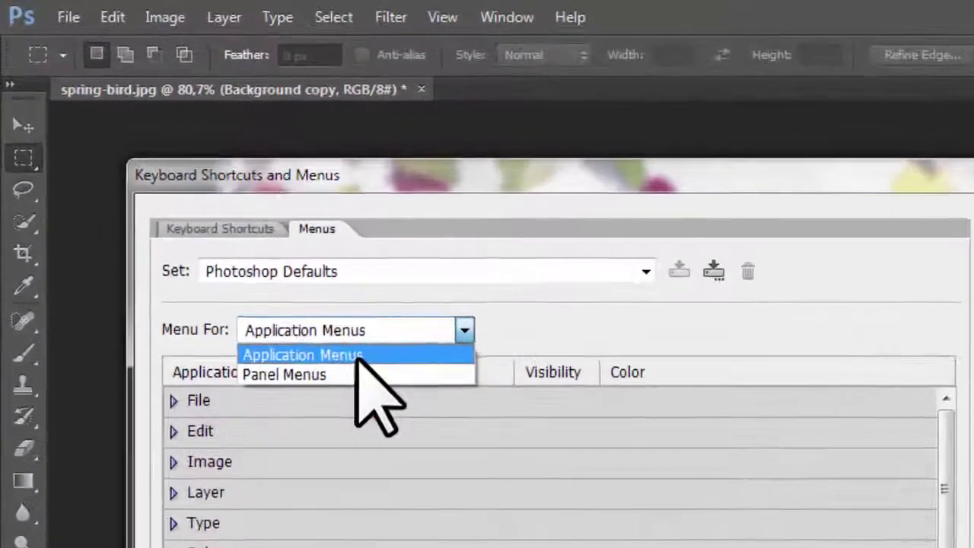
{"action": "left_click", "coordinate": [356, 356]}
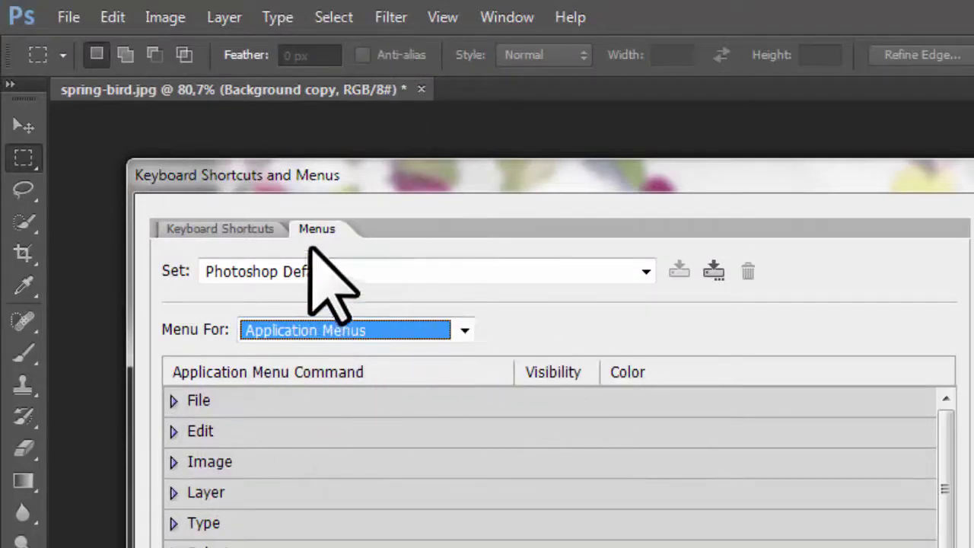
{"action": "left_click", "coordinate": [174, 400]}
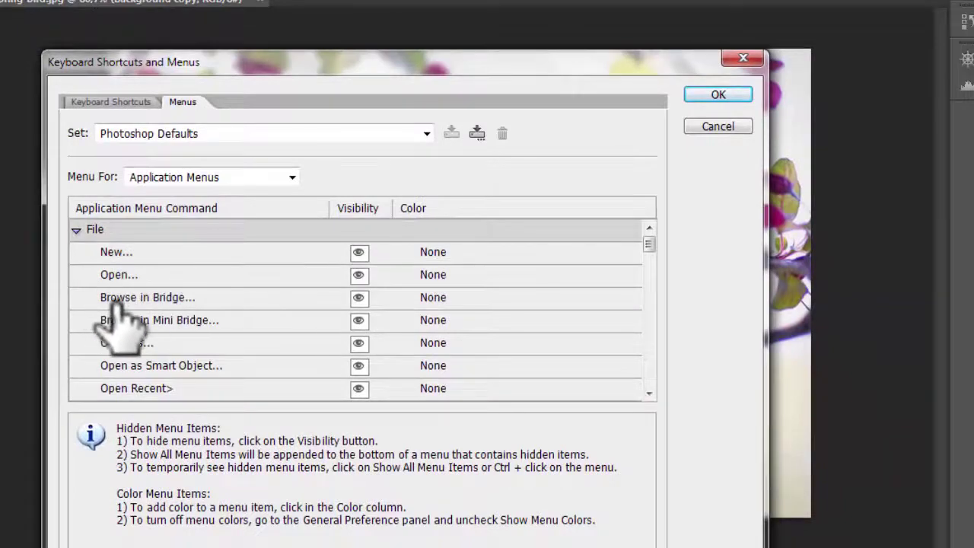
{"action": "left_click", "coordinate": [702, 127]}
{"action": "left_click", "coordinate": [50, 12]}
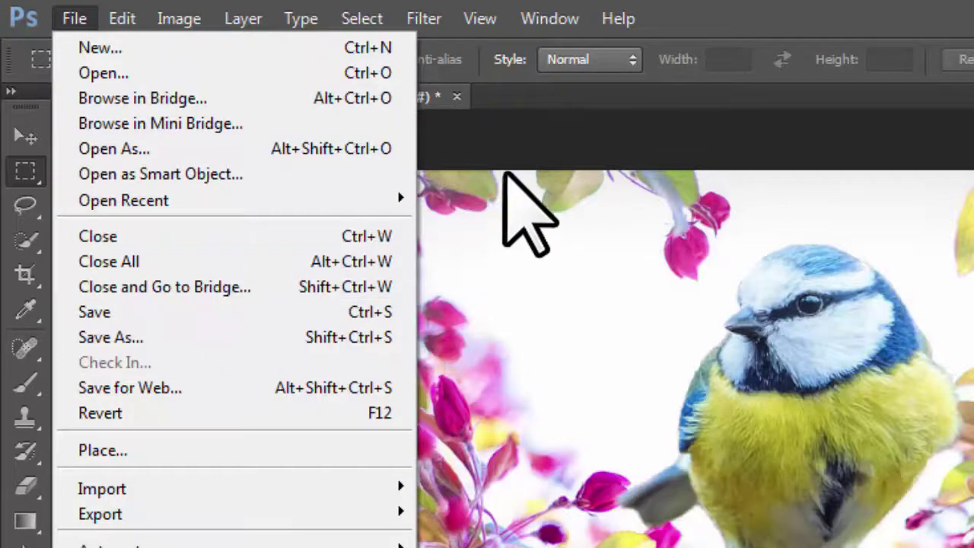
- Close the File menu listing and bring up the Edit menu
{"action": "left_click", "coordinate": [550, 131]}
{"action": "left_click", "coordinate": [114, 16]}
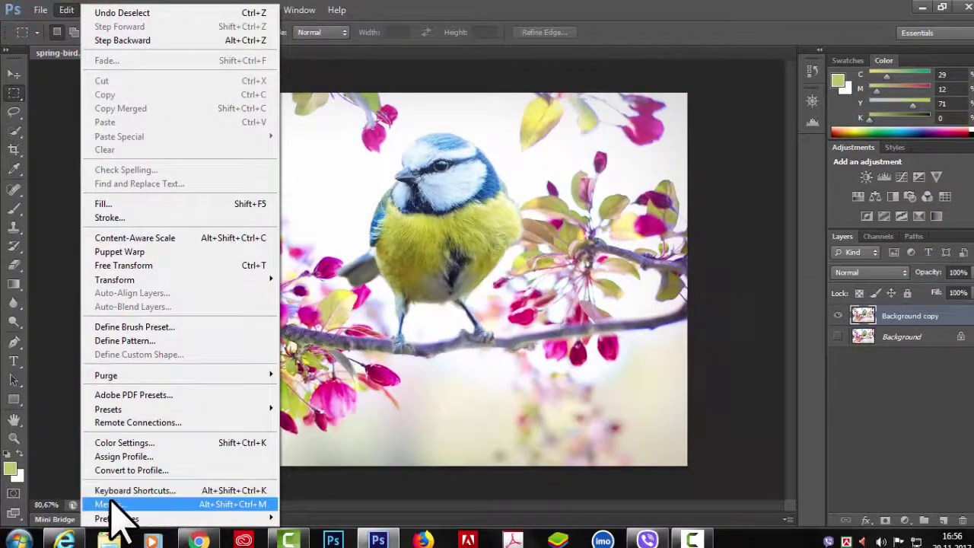
- Open the Menus customisation tab and expand the File menu entry
{"action": "left_click", "coordinate": [162, 491]}
{"action": "left_click", "coordinate": [110, 134]}
{"action": "left_click", "coordinate": [187, 135]}
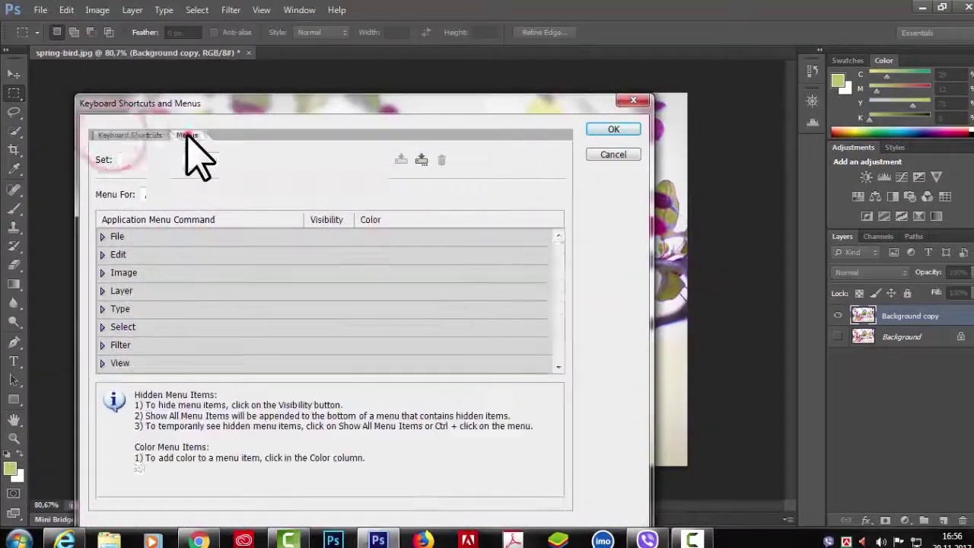
{"action": "left_click", "coordinate": [126, 136]}
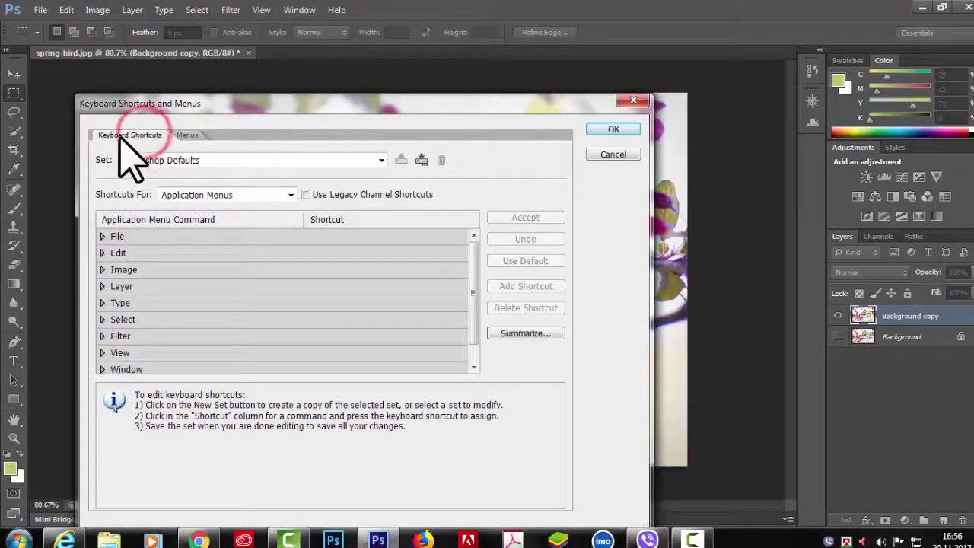
{"action": "left_click", "coordinate": [186, 135]}
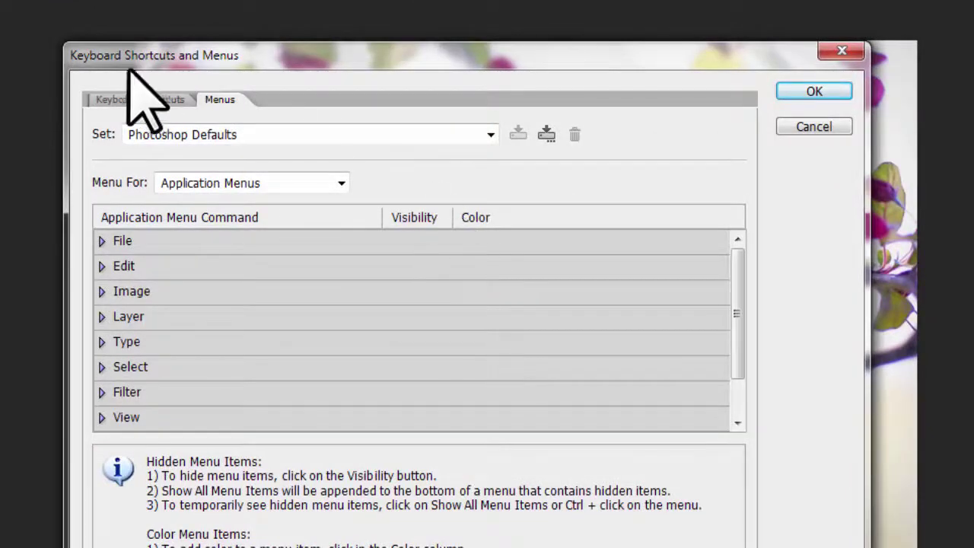
{"action": "left_click", "coordinate": [118, 100]}
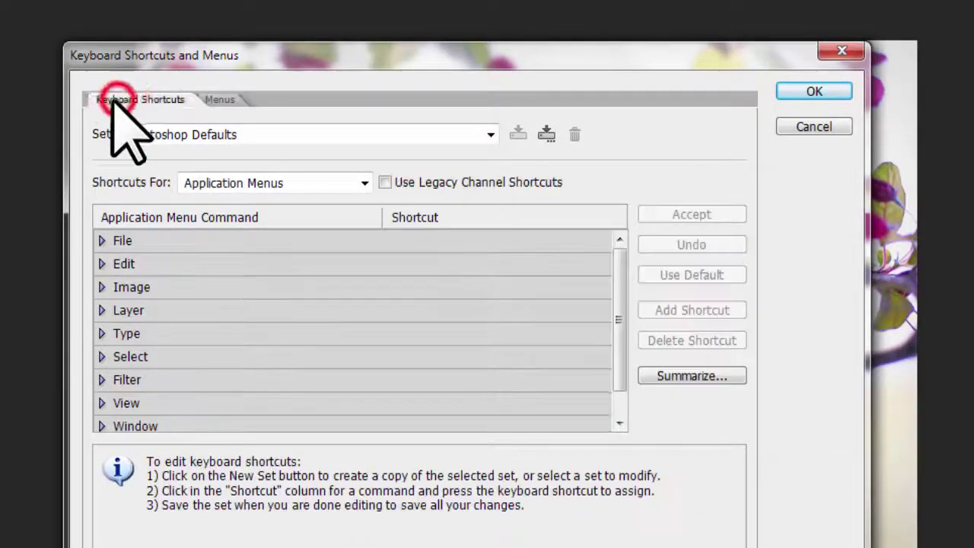
{"action": "left_click", "coordinate": [219, 100]}
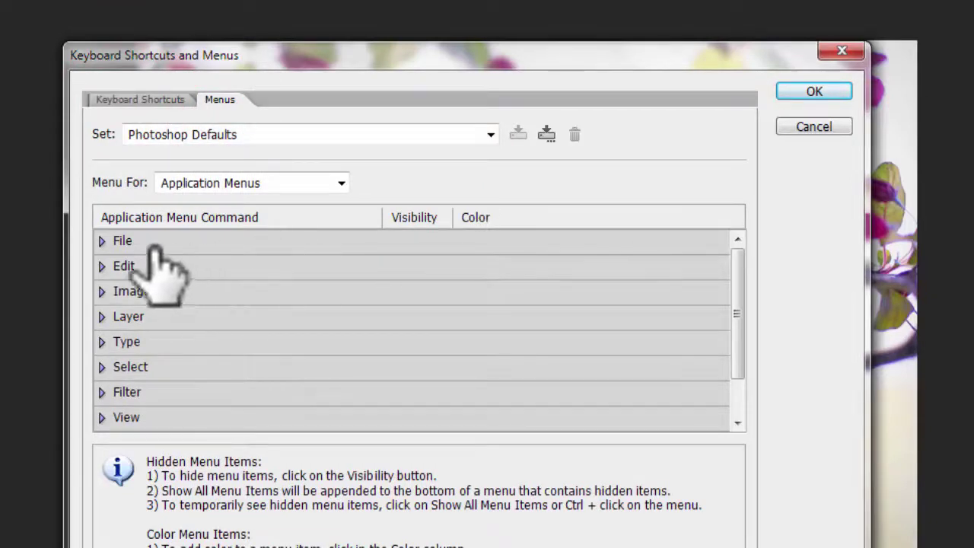
{"action": "left_click", "coordinate": [101, 240]}
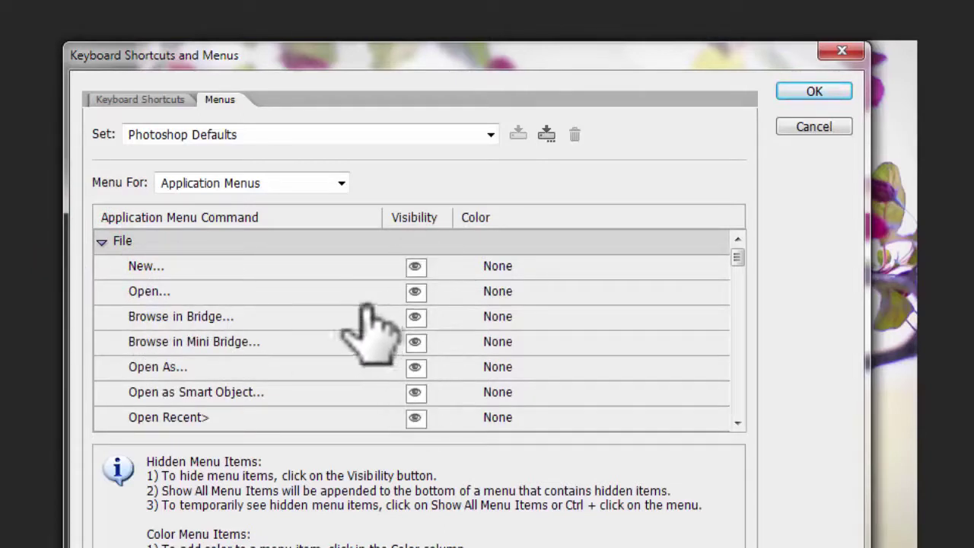
- Hide Browse in Bridge, Browse in Mini Bridge and Close and Go to Bridge, then apply
{"action": "left_click", "coordinate": [416, 317]}
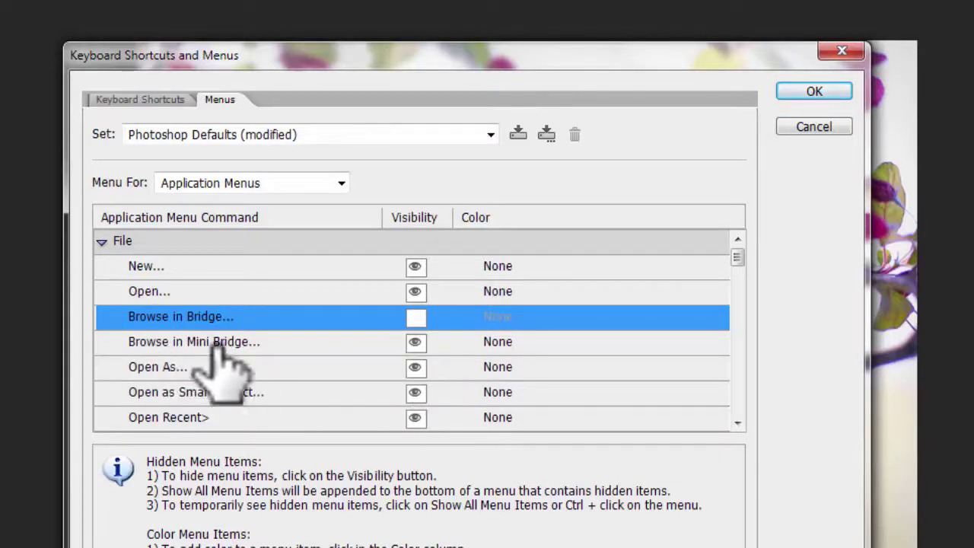
{"action": "left_click", "coordinate": [416, 342]}
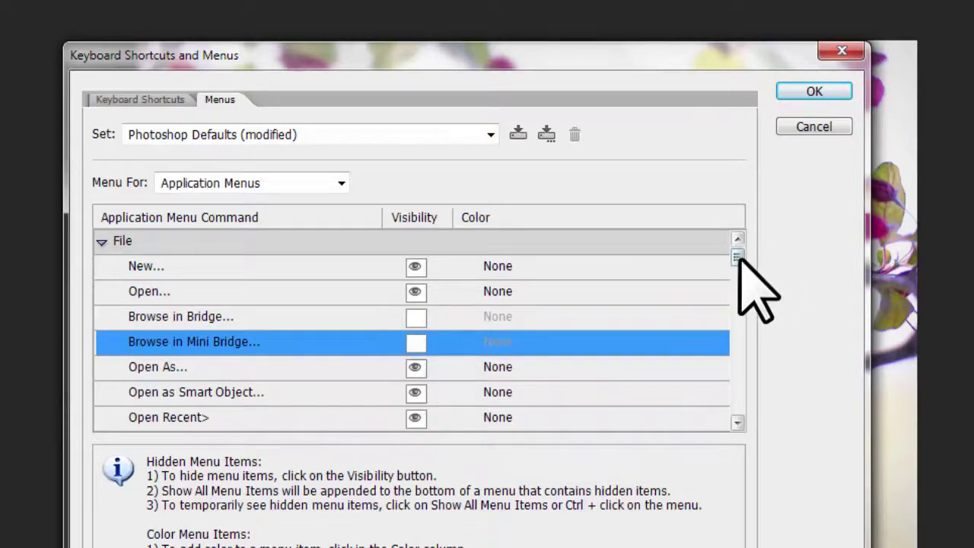
{"action": "left_click_drag", "start_coordinate": [739, 259], "coordinate": [739, 276]}
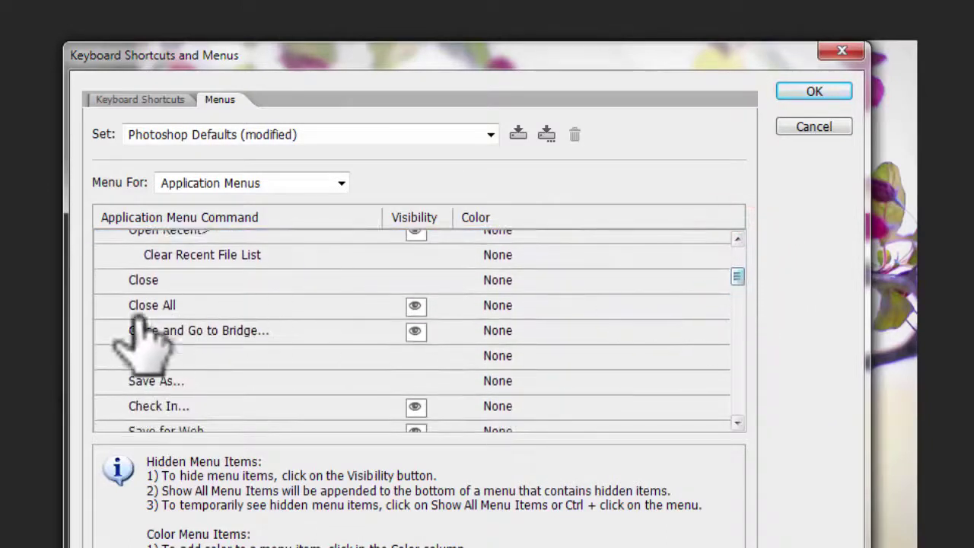
{"action": "left_click", "coordinate": [417, 330]}
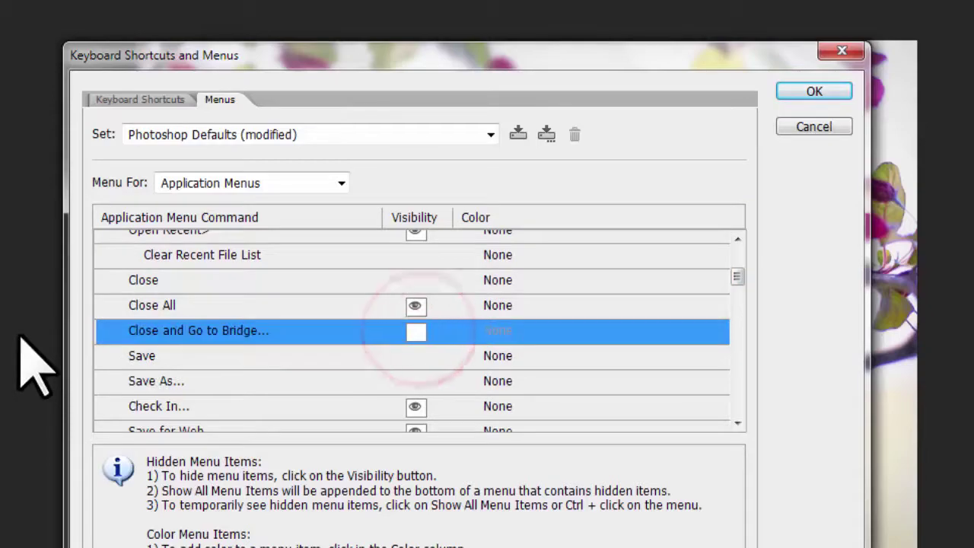
{"action": "left_click", "coordinate": [837, 95]}
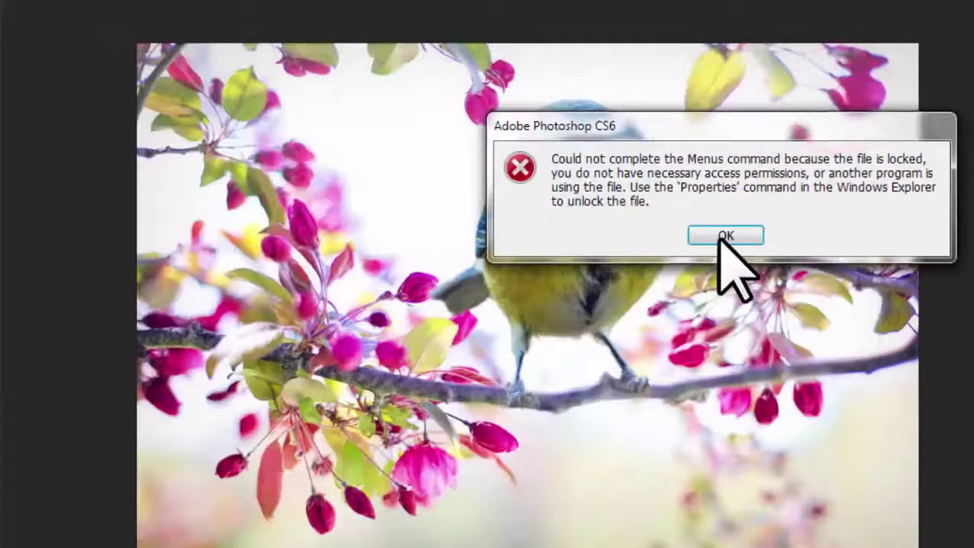
{"action": "left_click", "coordinate": [721, 233]}
{"action": "left_click", "coordinate": [60, 10]}
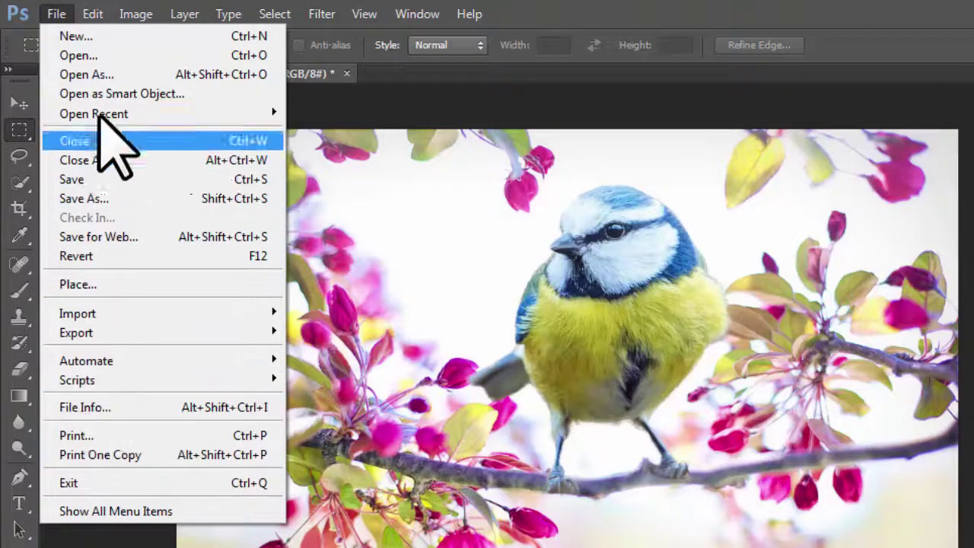
- Close the reviewed File menu and bring up the Edit menu
{"action": "left_click", "coordinate": [99, 237]}
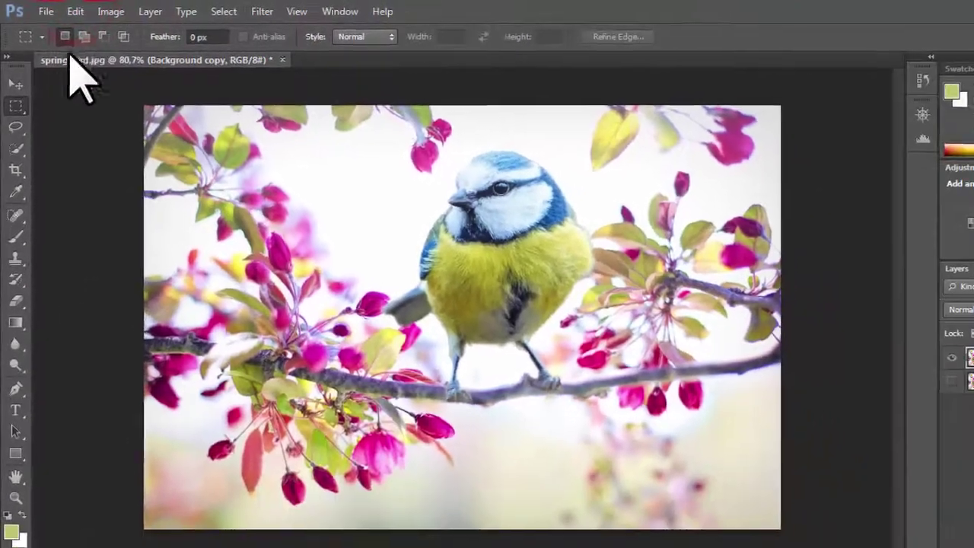
{"action": "left_click", "coordinate": [73, 12]}
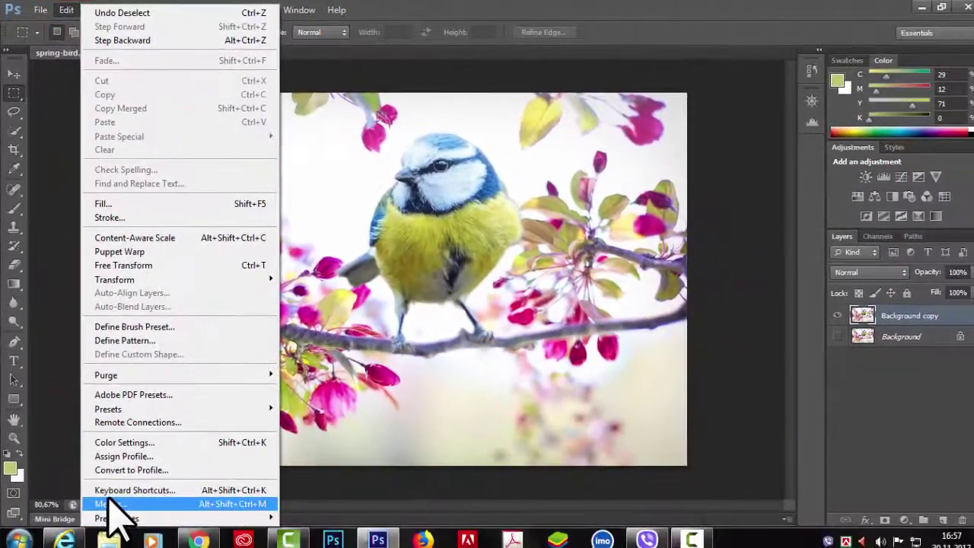
- Reset the menu set to Photoshop Defaults and confirm the Bridge commands are back in File
{"action": "left_click", "coordinate": [113, 504]}
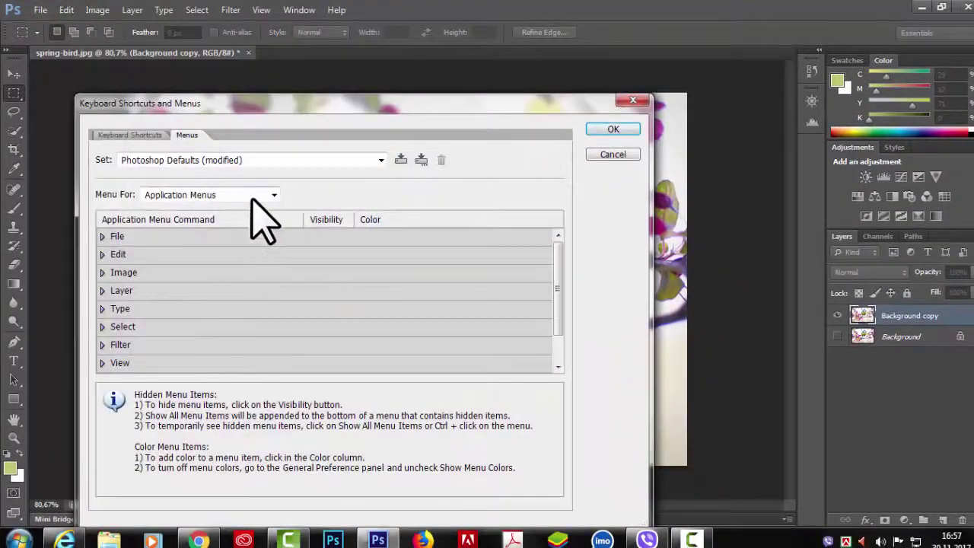
{"action": "left_click", "coordinate": [380, 160]}
{"action": "left_click", "coordinate": [175, 174]}
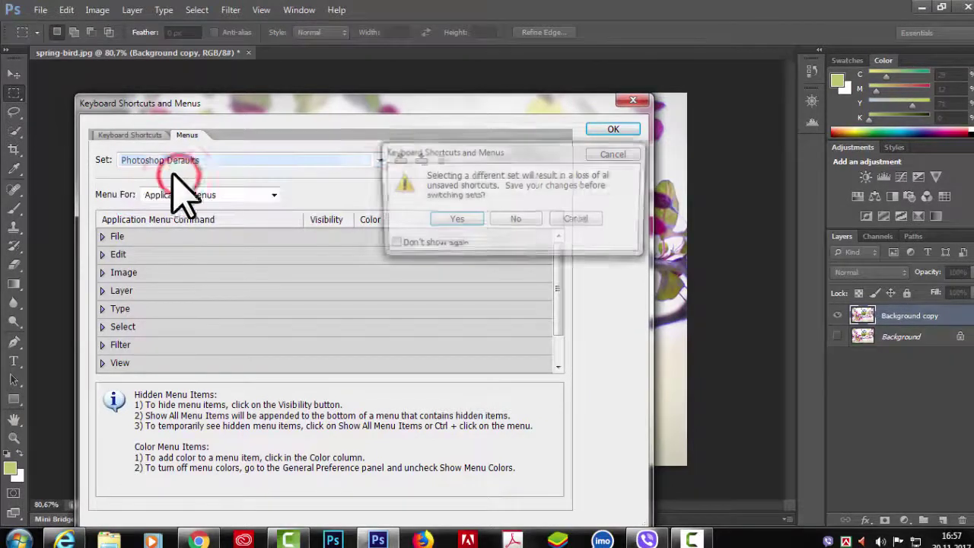
{"action": "left_click", "coordinate": [515, 222]}
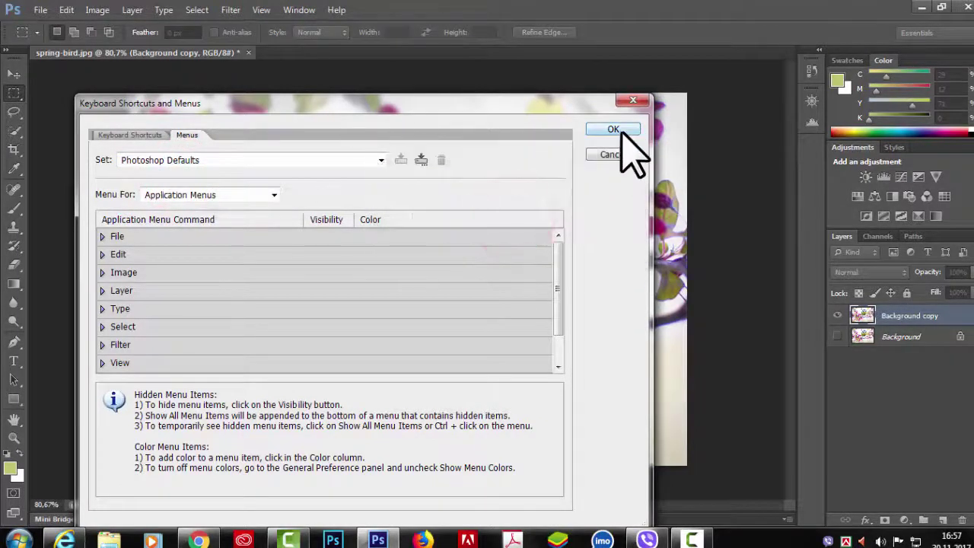
{"action": "left_click", "coordinate": [617, 131]}
{"action": "left_click", "coordinate": [39, 10]}
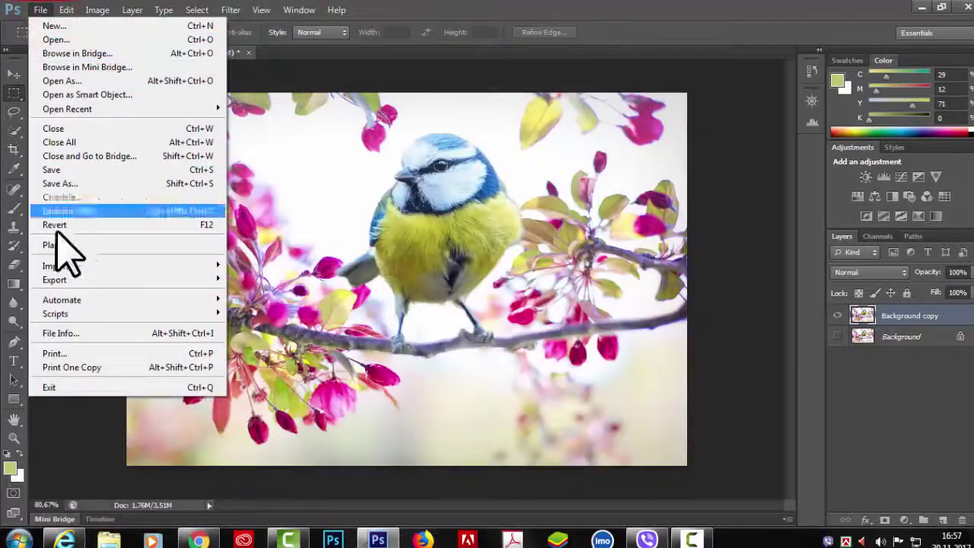
{"action": "left_click", "coordinate": [615, 17]}
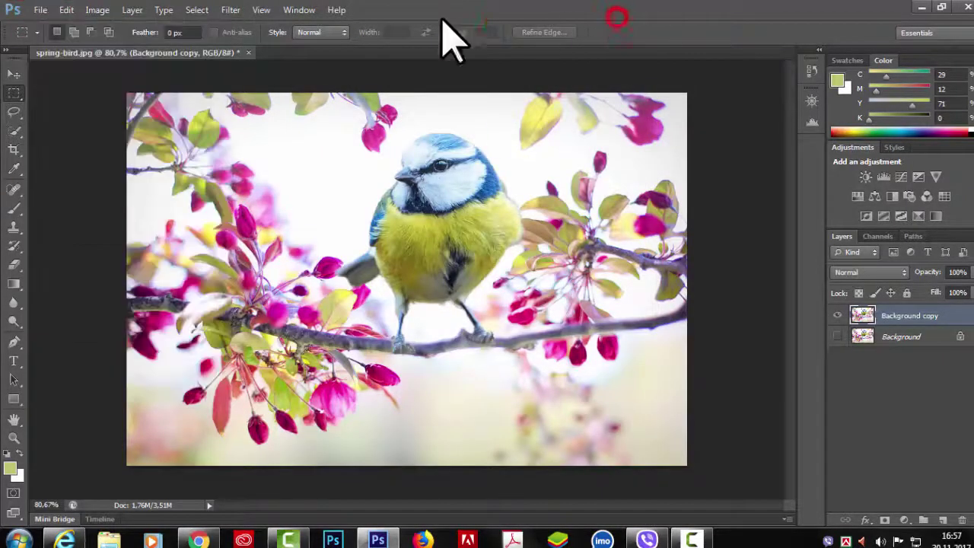
{"action": "left_click", "coordinate": [67, 10]}
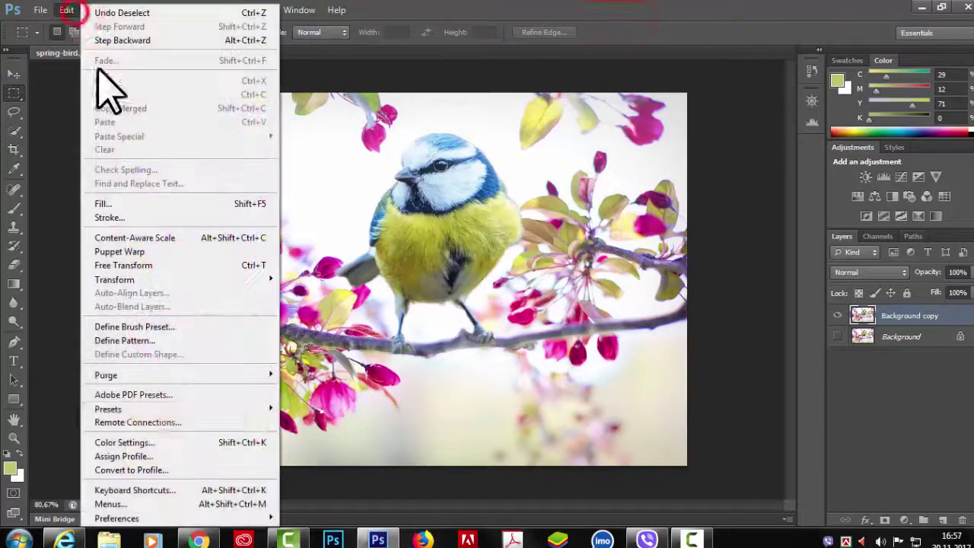
- Expand the File entry under Application Menus and colour the New command Gray
{"action": "left_click", "coordinate": [162, 504]}
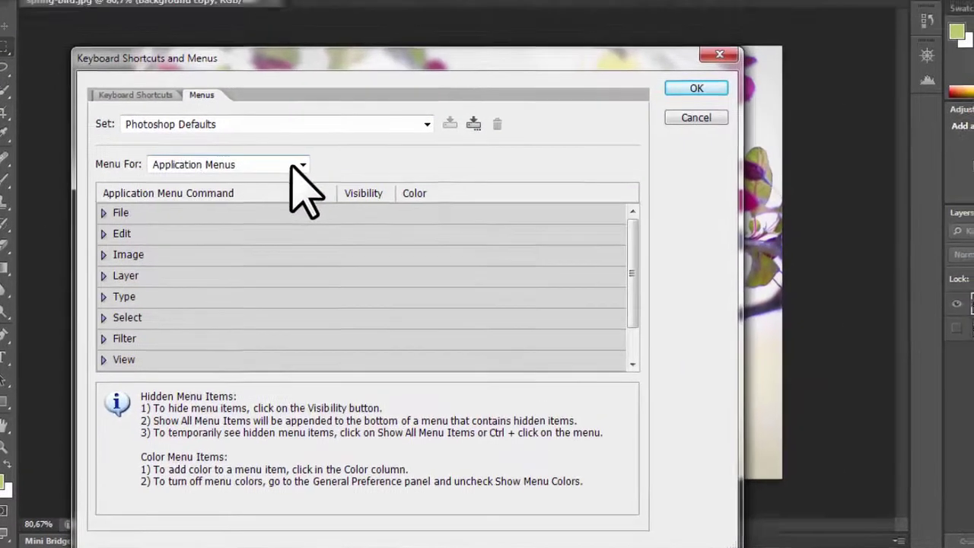
{"action": "left_click", "coordinate": [289, 138]}
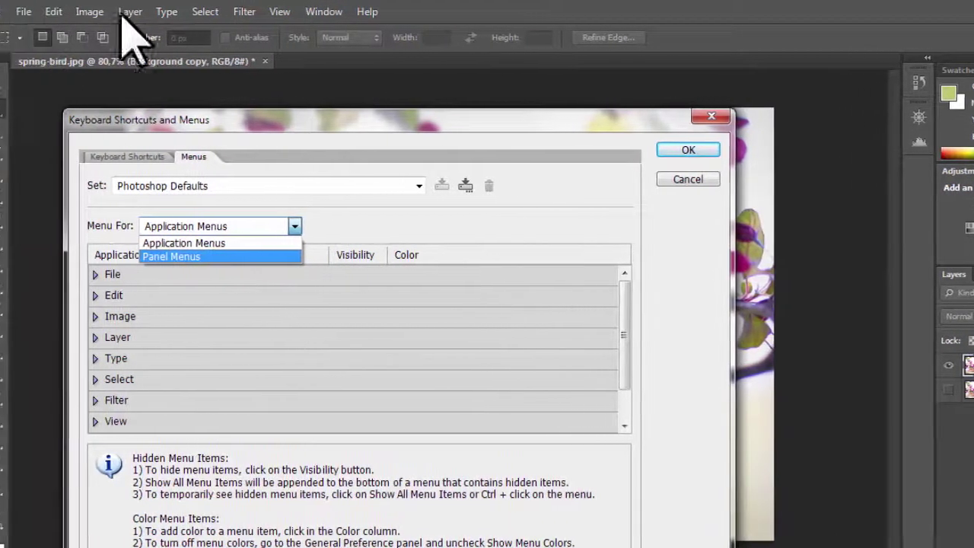
{"action": "left_click", "coordinate": [139, 276]}
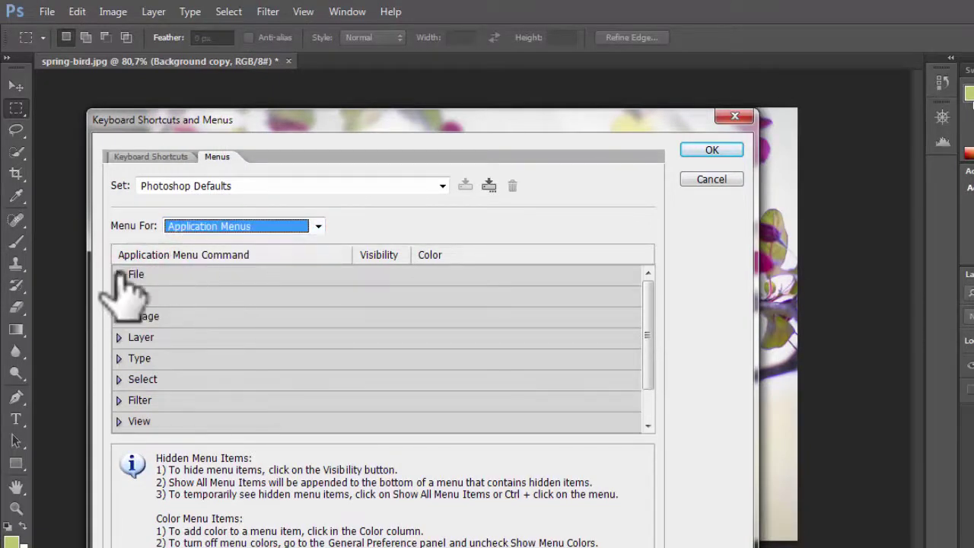
{"action": "left_click", "coordinate": [119, 275]}
{"action": "left_click", "coordinate": [192, 296]}
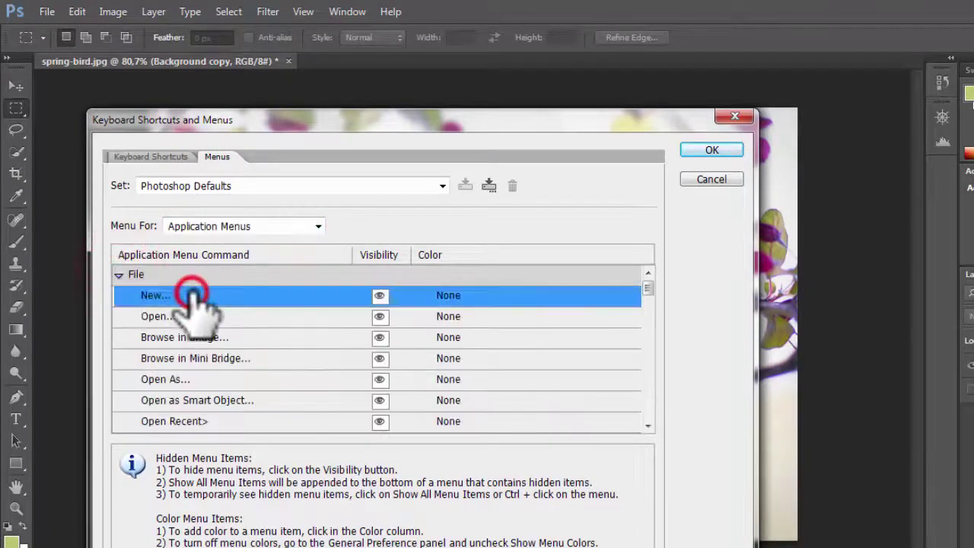
{"action": "left_click", "coordinate": [445, 296]}
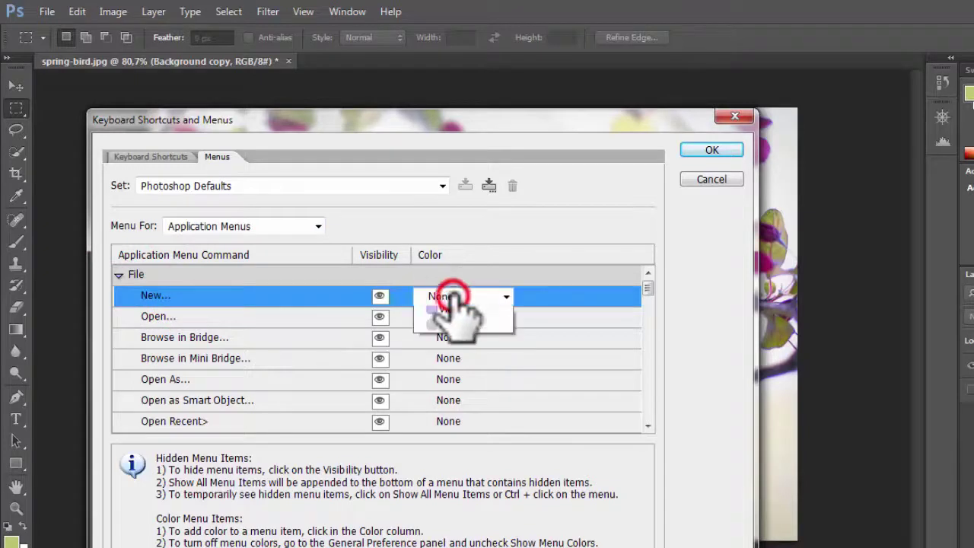
{"action": "left_click", "coordinate": [550, 305]}
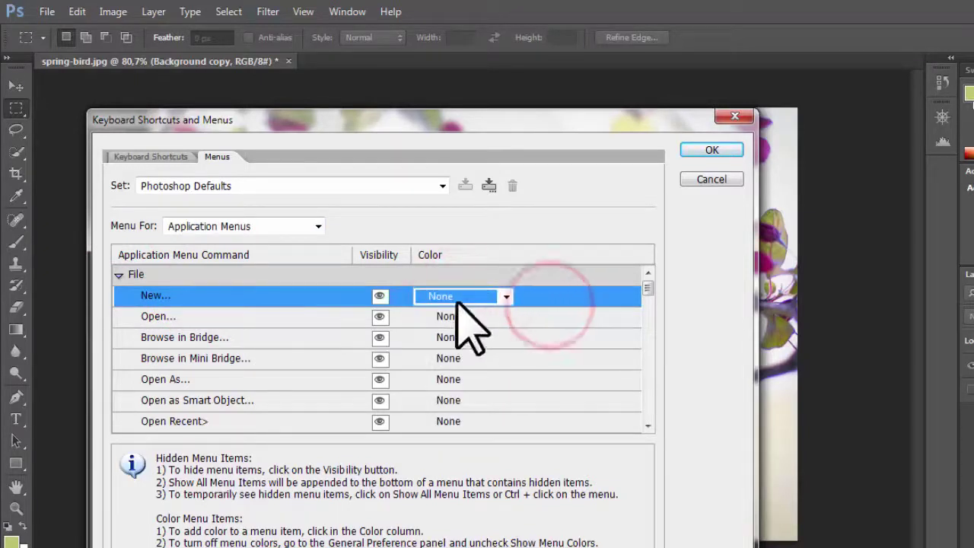
{"action": "left_click", "coordinate": [458, 297]}
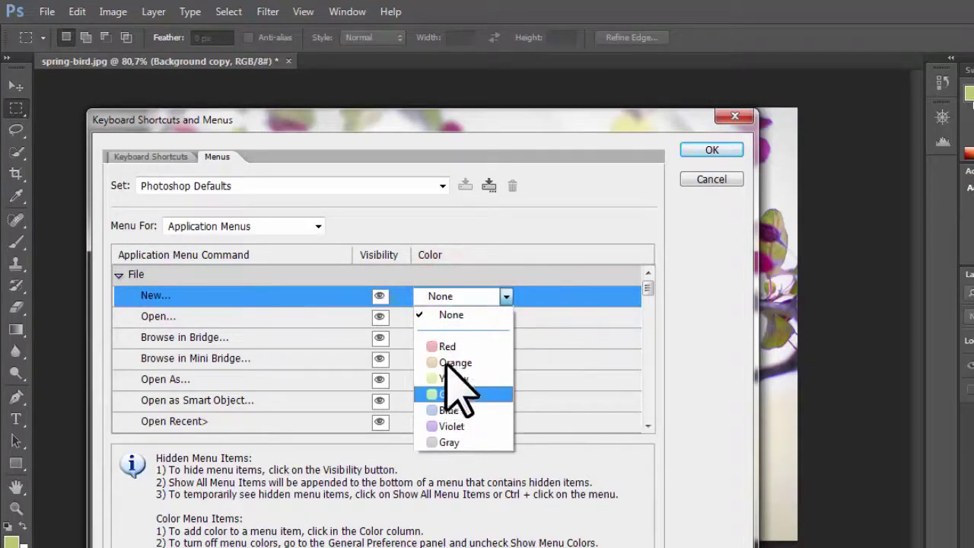
{"action": "left_click", "coordinate": [435, 442]}
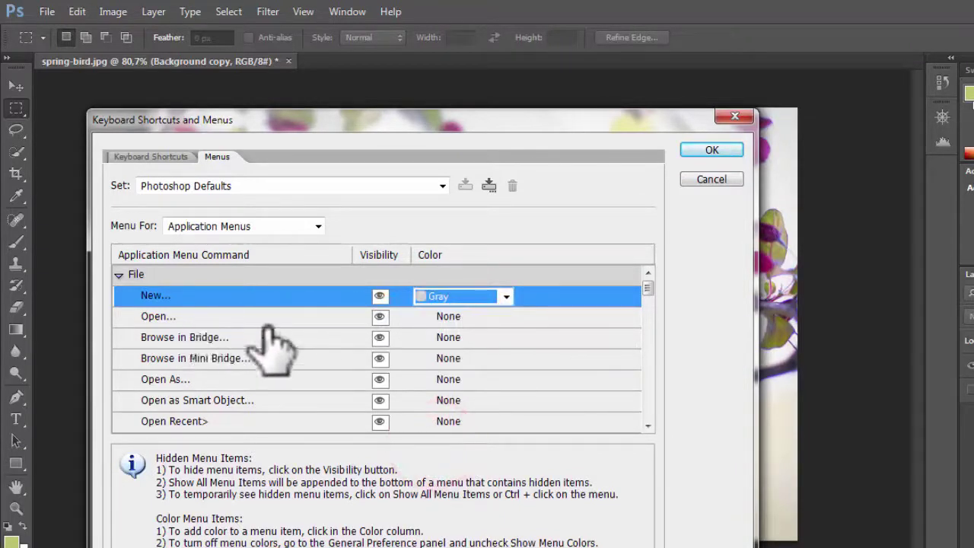
- Colour Open Red, Browse in Bridge Green and Browse in Mini Bridge Violet, then apply
{"action": "left_click", "coordinate": [232, 316]}
{"action": "left_click", "coordinate": [461, 319]}
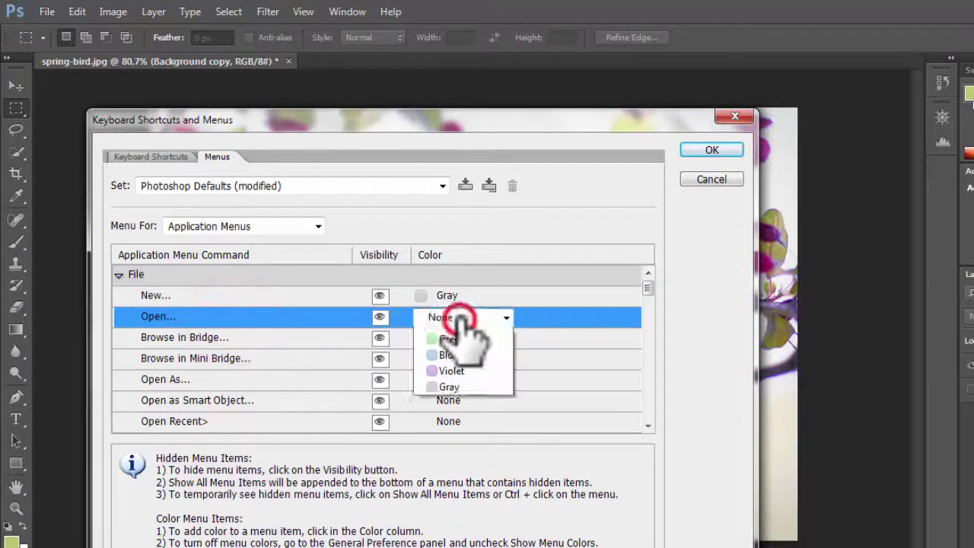
{"action": "left_click", "coordinate": [452, 359]}
{"action": "left_click", "coordinate": [304, 340]}
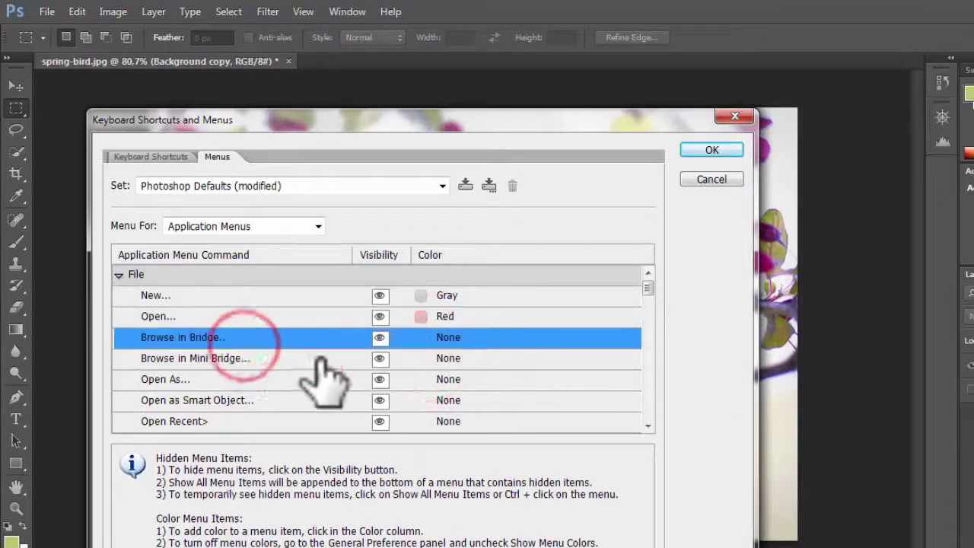
{"action": "left_click", "coordinate": [445, 338]}
{"action": "left_click", "coordinate": [449, 436]}
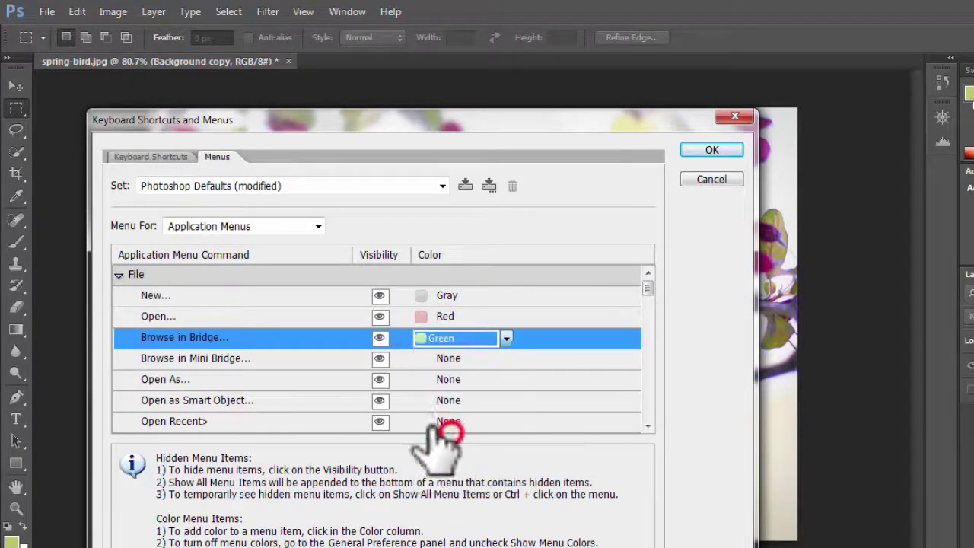
{"action": "left_click", "coordinate": [225, 357]}
{"action": "left_click", "coordinate": [453, 359]}
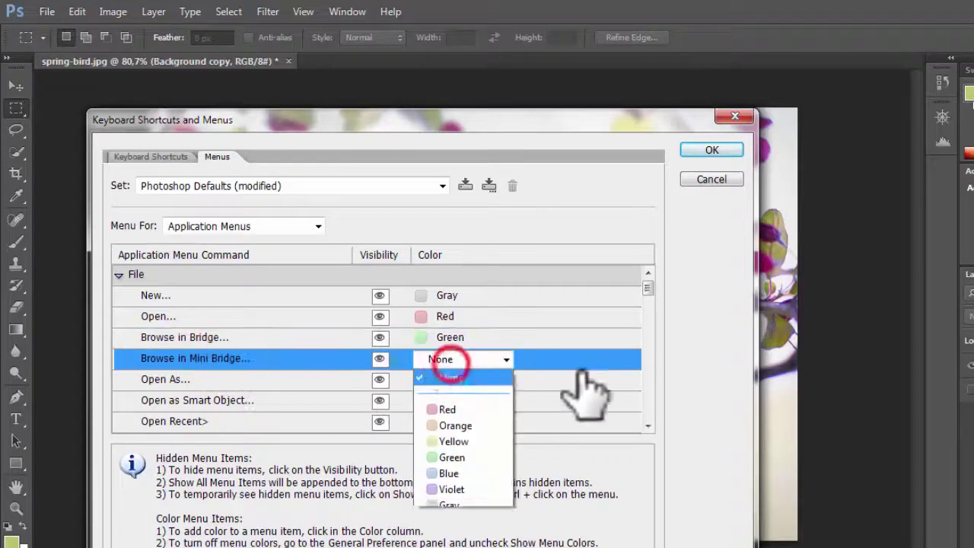
{"action": "left_click", "coordinate": [452, 490]}
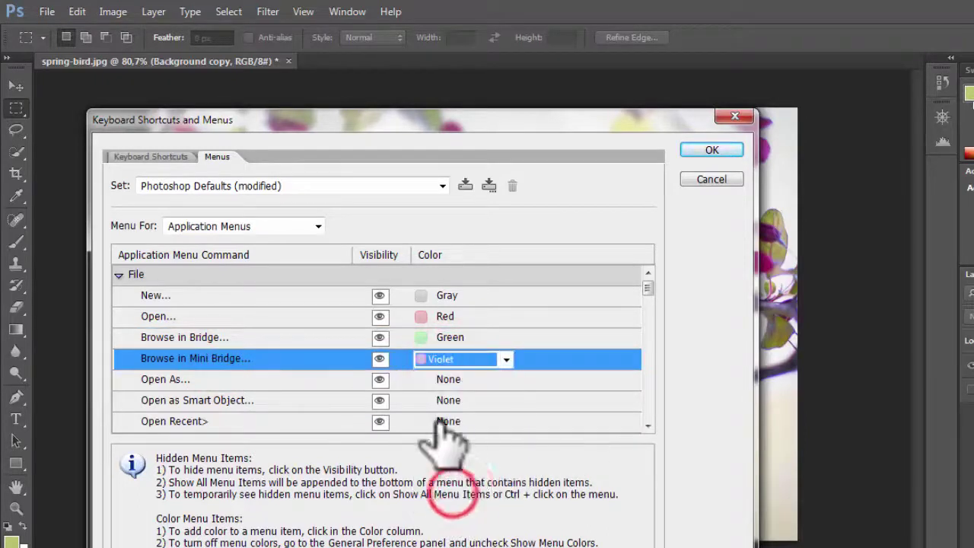
{"action": "left_click", "coordinate": [709, 149]}
{"action": "left_click", "coordinate": [657, 268]}
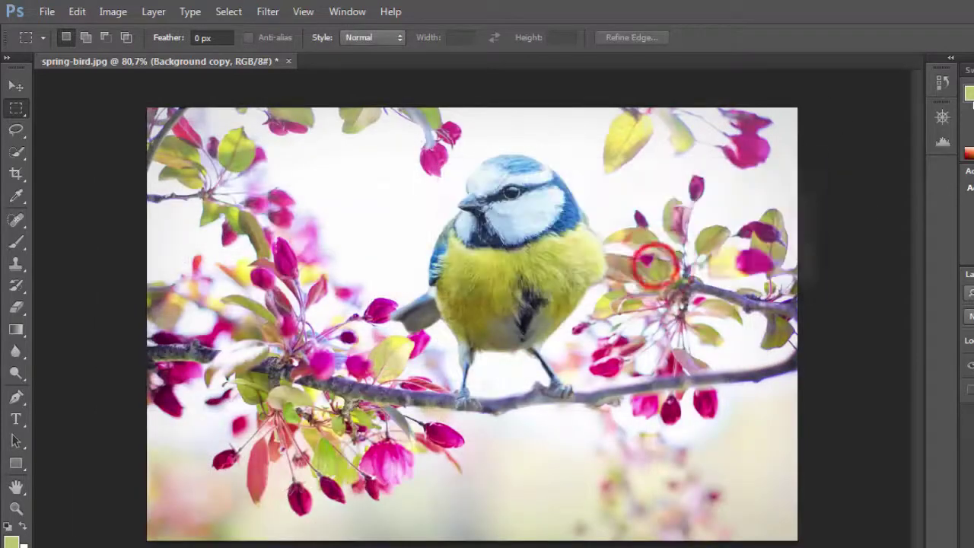
- Check the coloured commands in the File menu, then bring up the Edit menu
{"action": "left_click", "coordinate": [47, 11]}
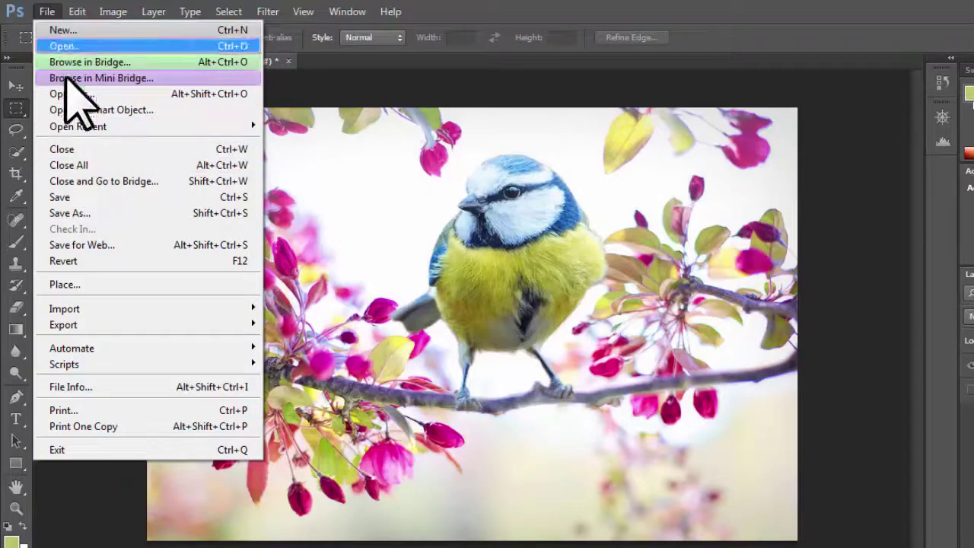
{"action": "left_click", "coordinate": [79, 12]}
{"action": "left_click", "coordinate": [76, 14]}
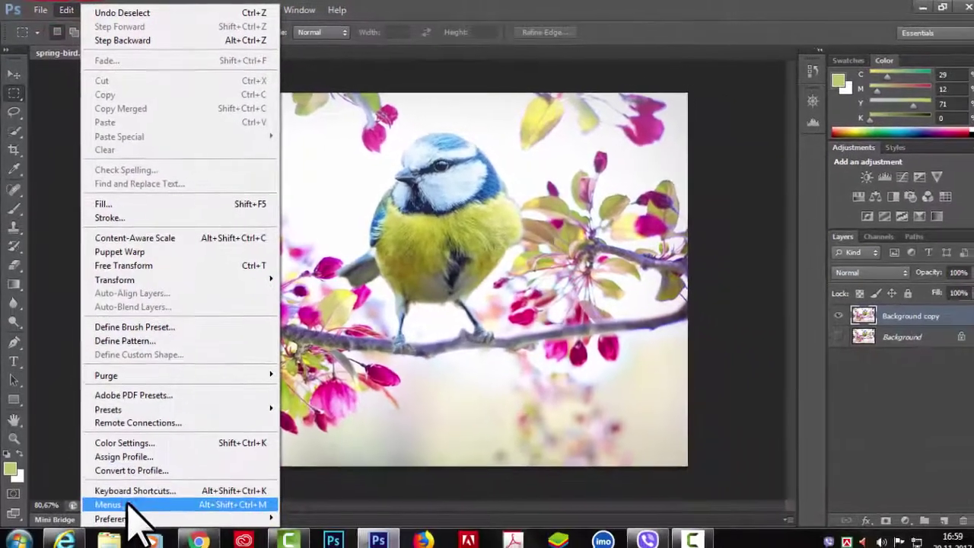
- Switch the menu set to Photoshop Defaults without saving the custom colours
{"action": "left_click", "coordinate": [126, 502]}
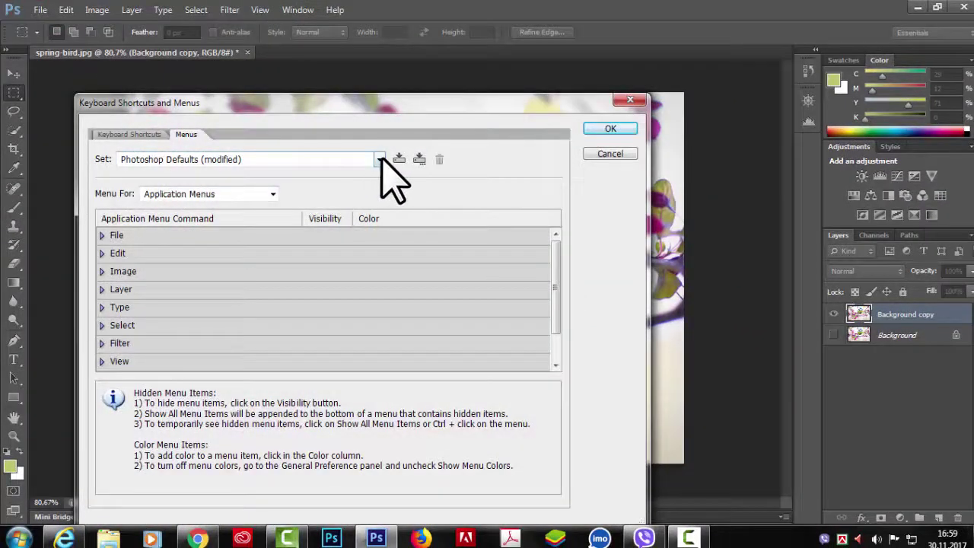
{"action": "left_click", "coordinate": [380, 160]}
{"action": "left_click", "coordinate": [195, 173]}
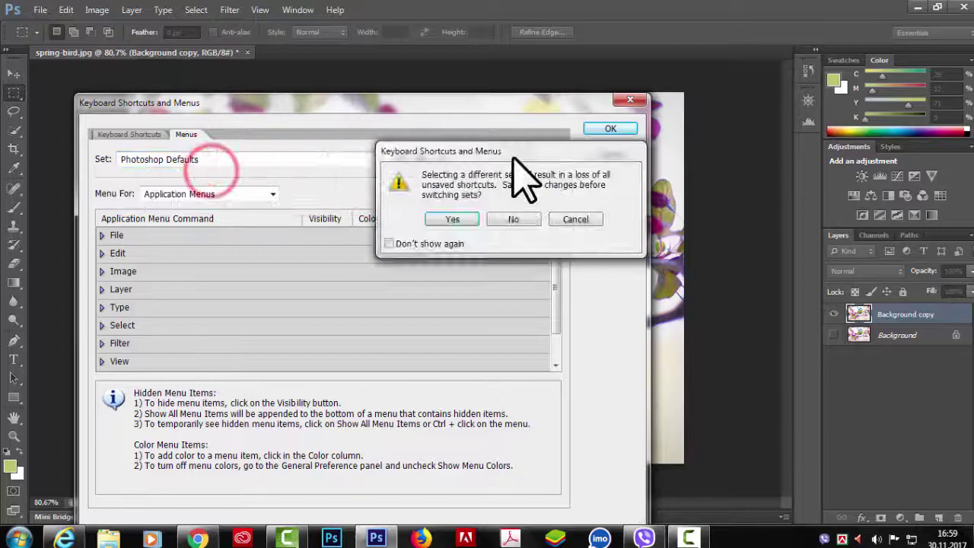
{"action": "left_click", "coordinate": [509, 219]}
{"action": "left_click", "coordinate": [610, 128]}
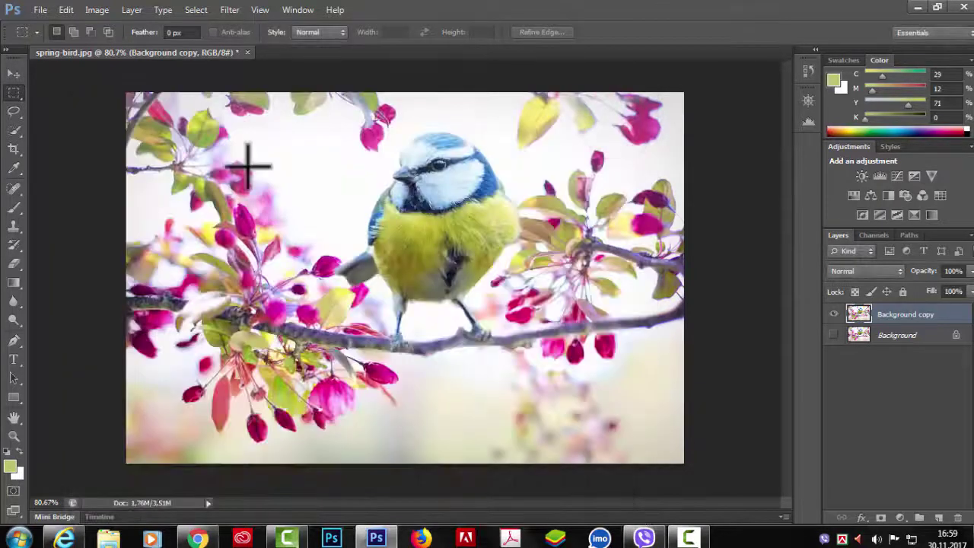
{"action": "left_click", "coordinate": [40, 10]}
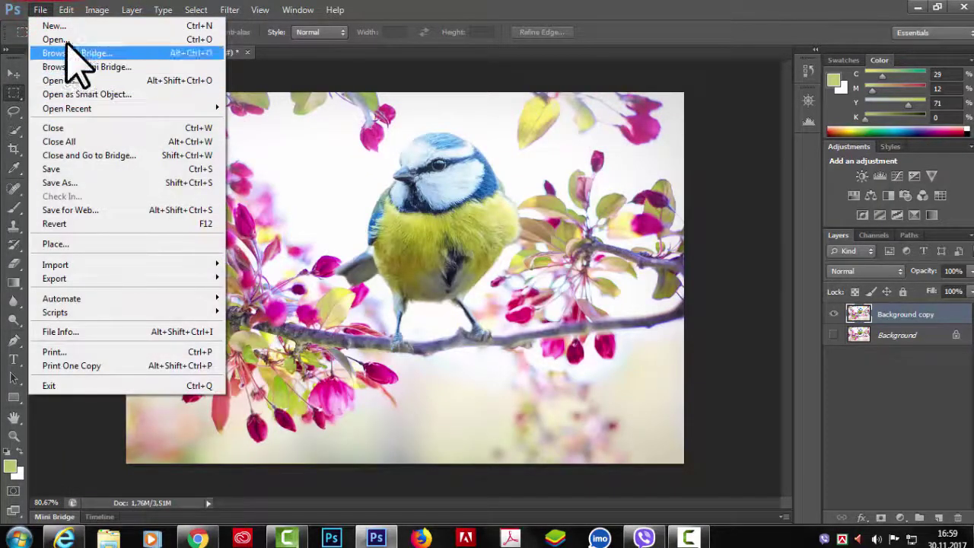
{"action": "left_click", "coordinate": [66, 10]}
{"action": "left_click", "coordinate": [66, 10]}
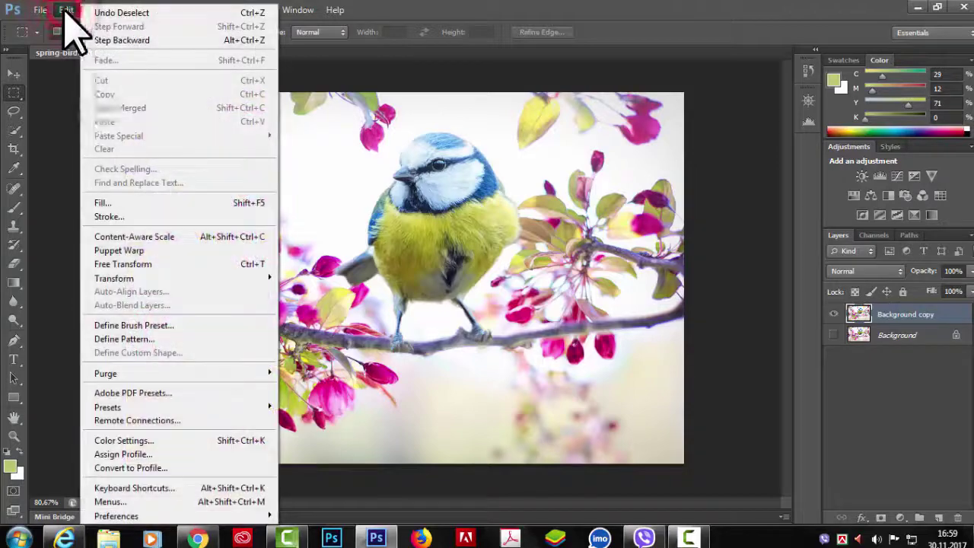
- In the Layers panel menu, colour New Layer Red, Duplicate Layer Orange, Delete Layer Blue, Delete Hidden Layers Violet
{"action": "left_click", "coordinate": [109, 489]}
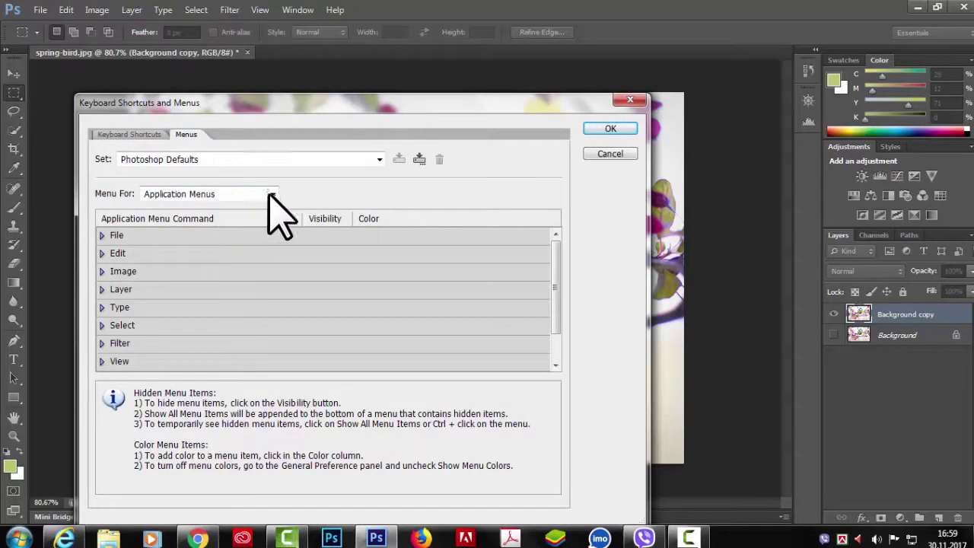
{"action": "left_click", "coordinate": [273, 194]}
{"action": "left_click", "coordinate": [216, 218]}
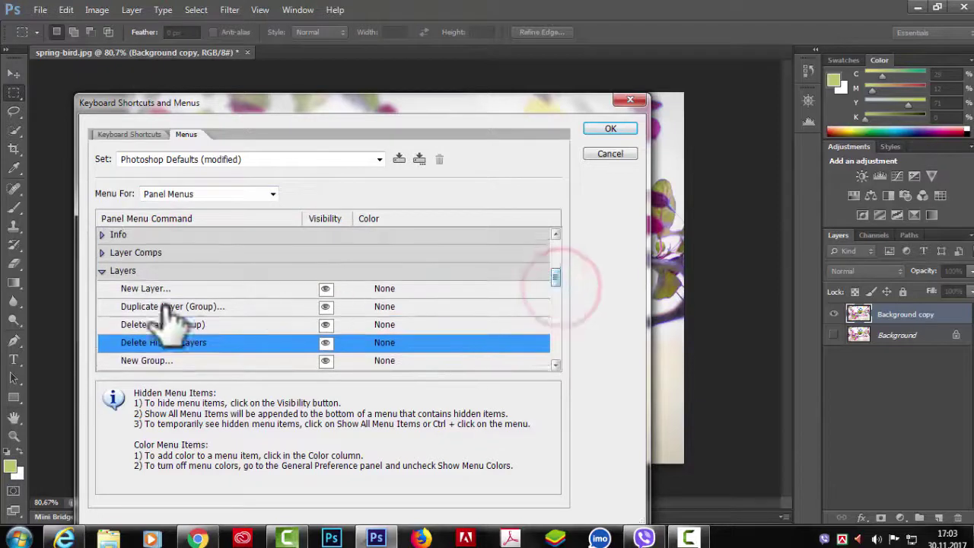
{"action": "left_click", "coordinate": [388, 290]}
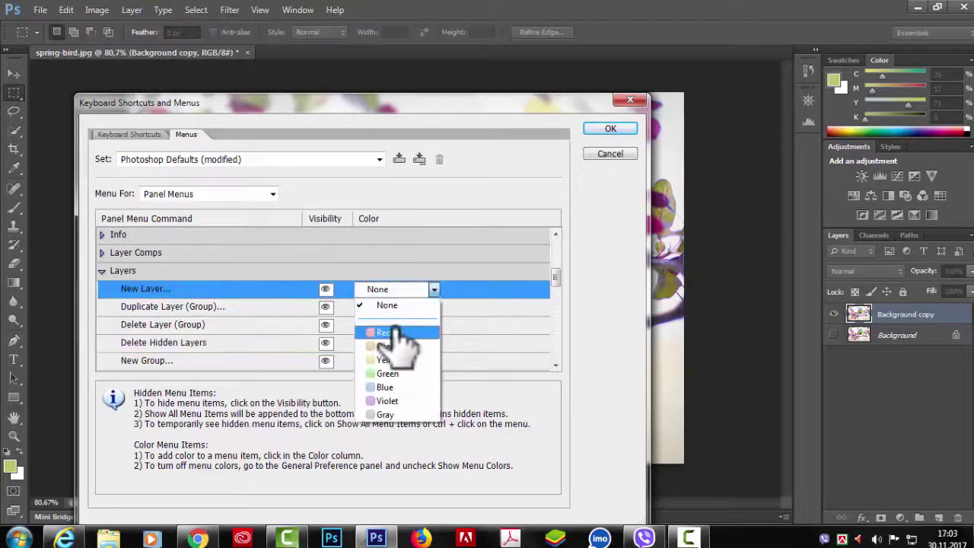
{"action": "left_click", "coordinate": [395, 332]}
{"action": "left_click", "coordinate": [392, 308]}
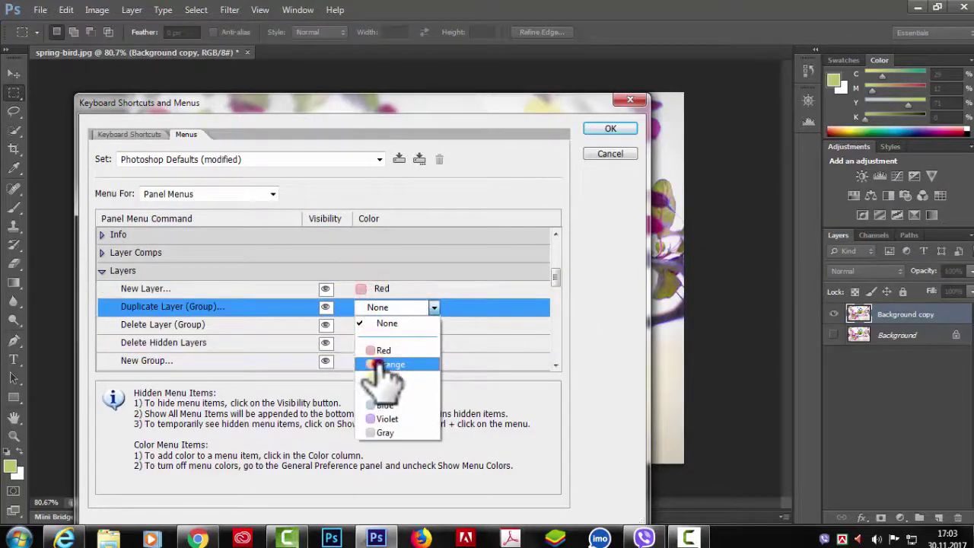
{"action": "left_click", "coordinate": [381, 365]}
{"action": "left_click", "coordinate": [396, 326]}
{"action": "left_click", "coordinate": [373, 423]}
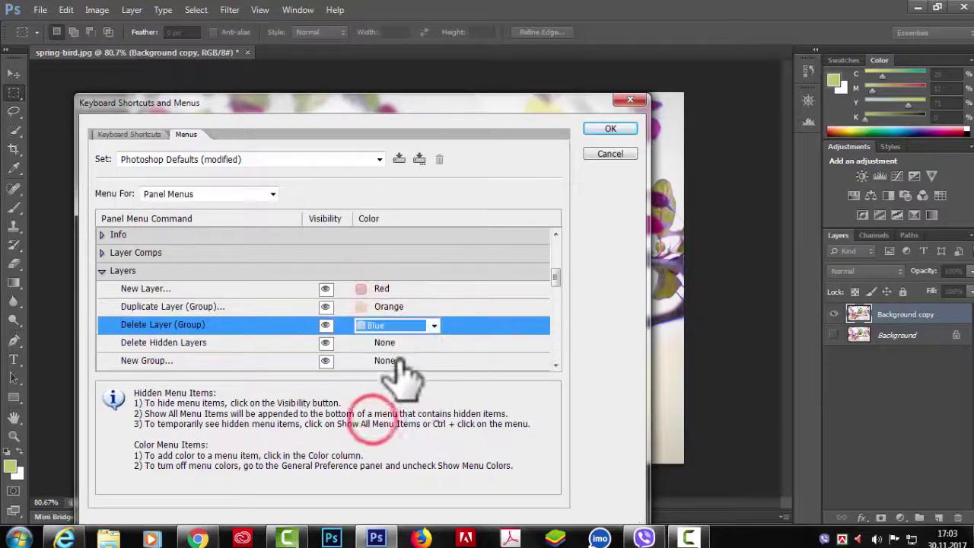
{"action": "left_click", "coordinate": [389, 343]}
{"action": "left_click", "coordinate": [391, 466]}
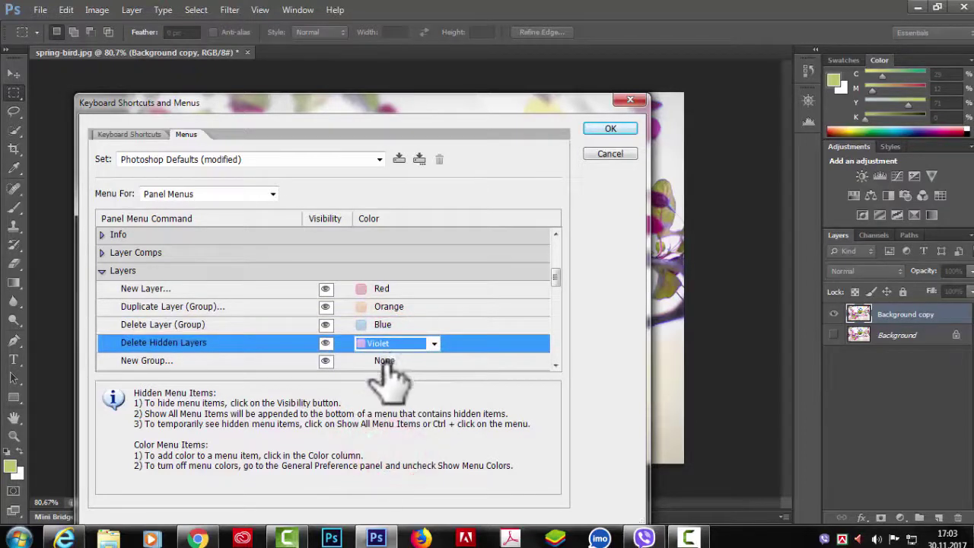
- Colour New Group Violet, Convert to Smart Object Gray and Edit Contents Blue, then apply
{"action": "left_click", "coordinate": [388, 361]}
{"action": "left_click", "coordinate": [373, 472]}
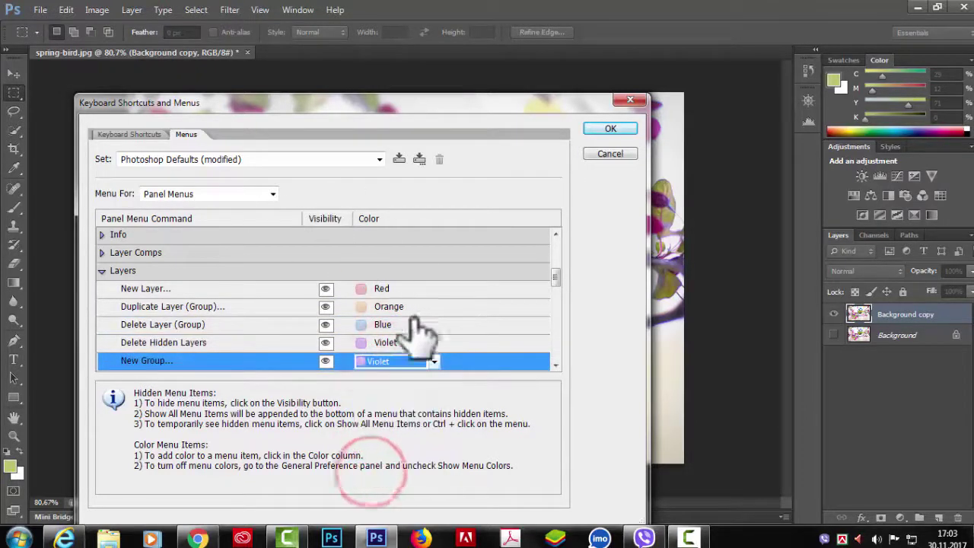
{"action": "left_click_drag", "start_coordinate": [555, 277], "coordinate": [568, 301]}
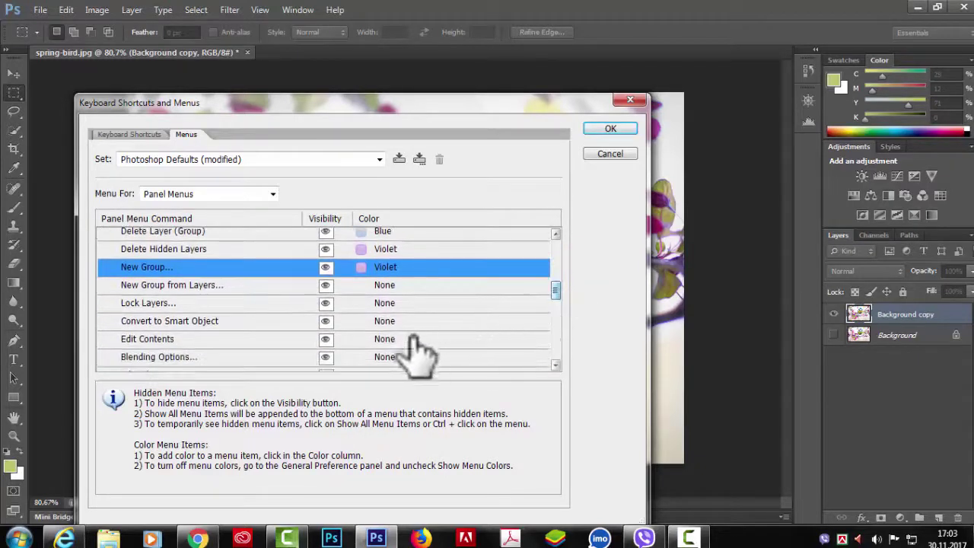
{"action": "left_click", "coordinate": [386, 322]}
{"action": "left_click", "coordinate": [370, 450]}
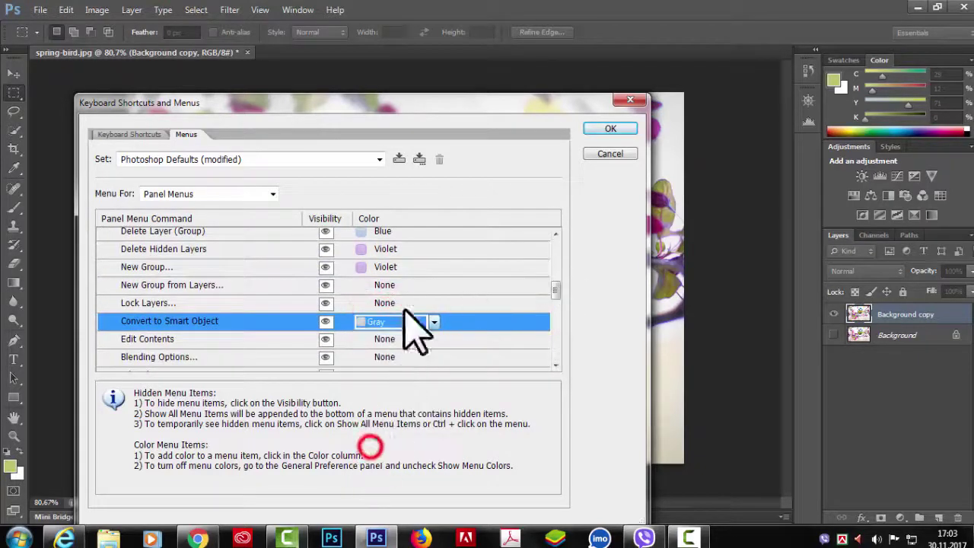
{"action": "left_click", "coordinate": [384, 339]}
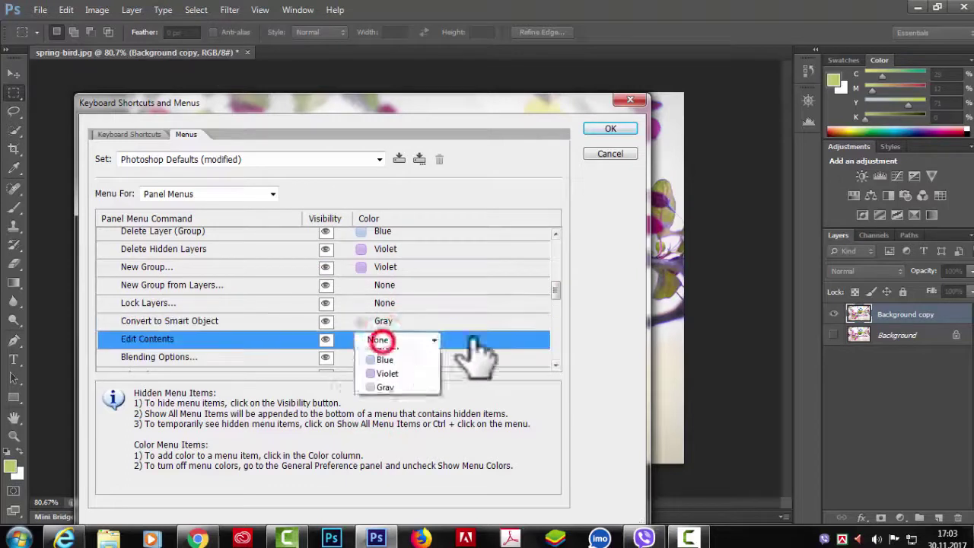
{"action": "left_click", "coordinate": [373, 439]}
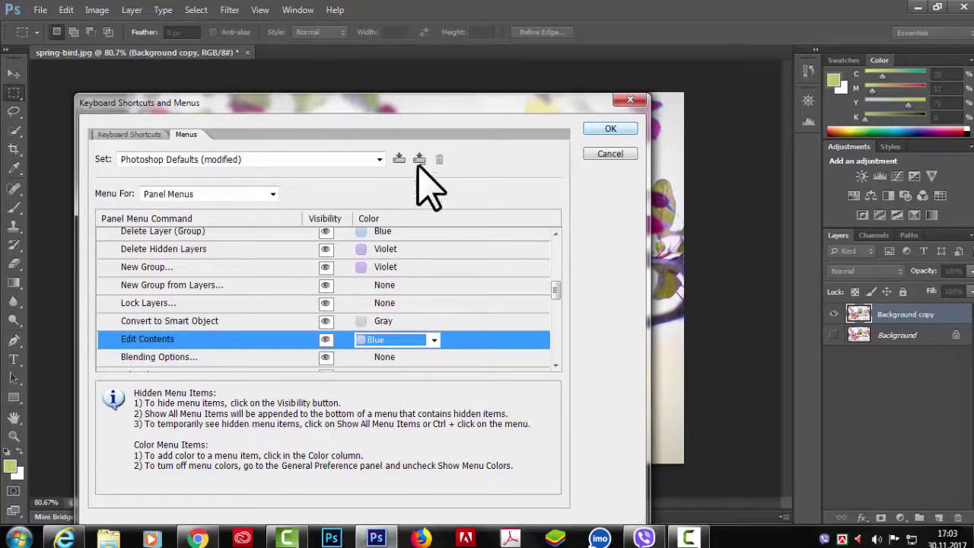
{"action": "left_click", "coordinate": [594, 129]}
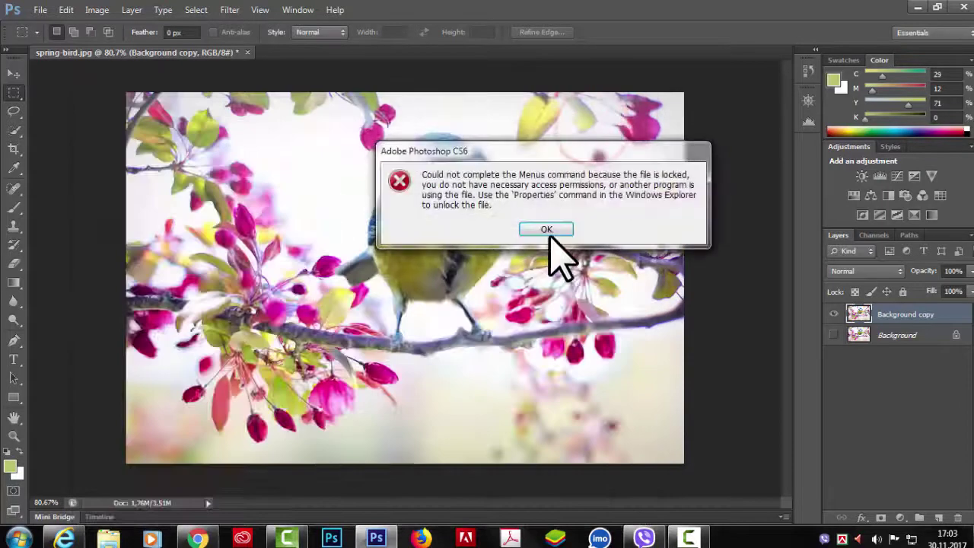
- Dismiss the locked-file error, inspect the coloured Layers panel flyout, and reopen Edit > Menus
{"action": "left_click", "coordinate": [559, 232]}
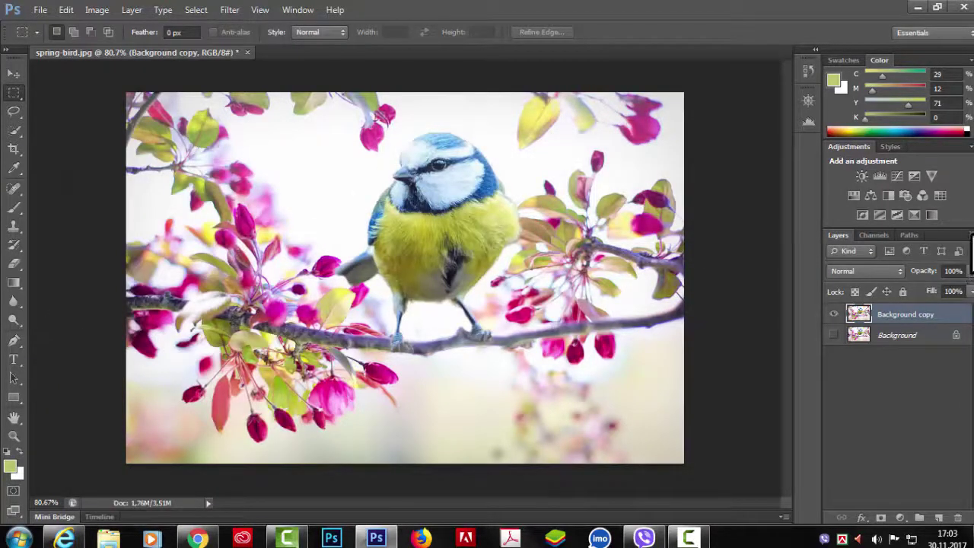
{"action": "left_click", "coordinate": [972, 236]}
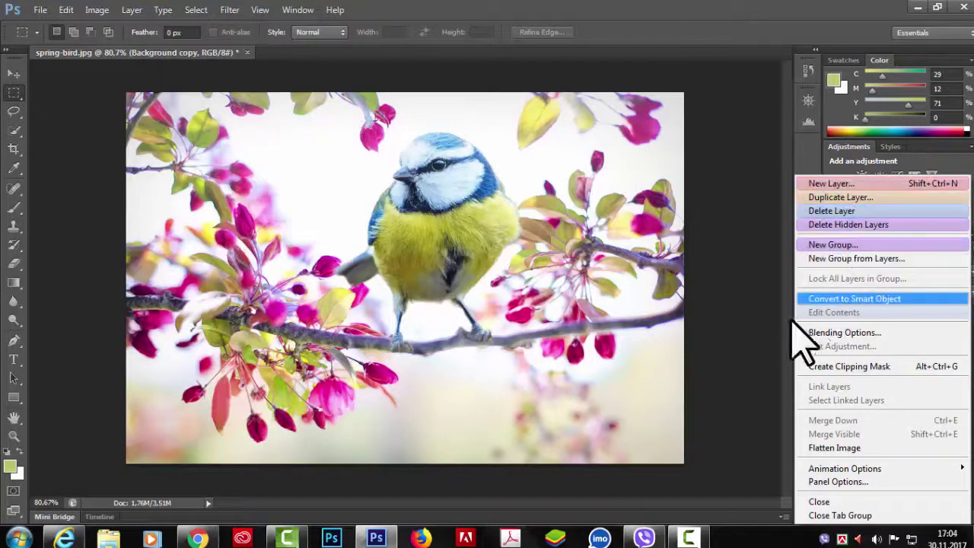
{"action": "left_click", "coordinate": [730, 430]}
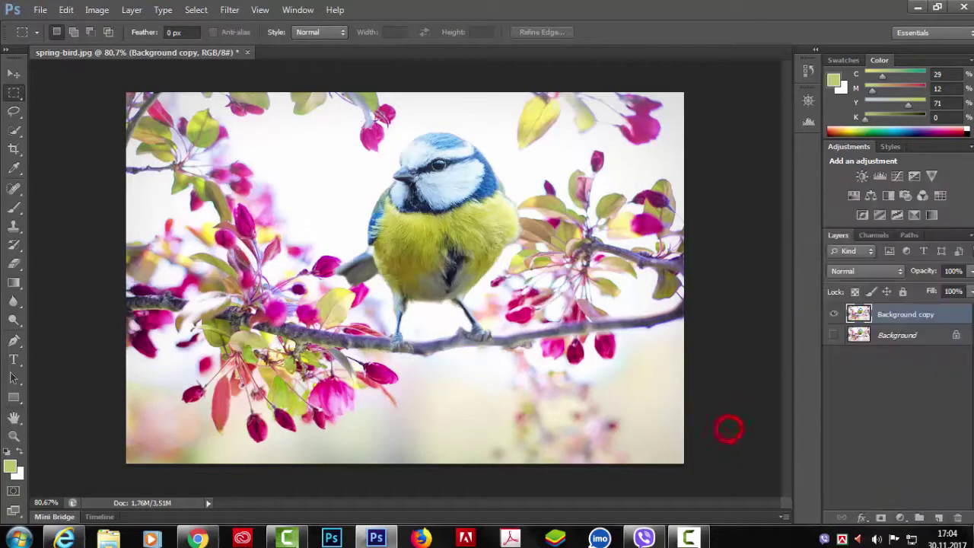
{"action": "left_click", "coordinate": [66, 10]}
{"action": "left_click", "coordinate": [115, 501]}
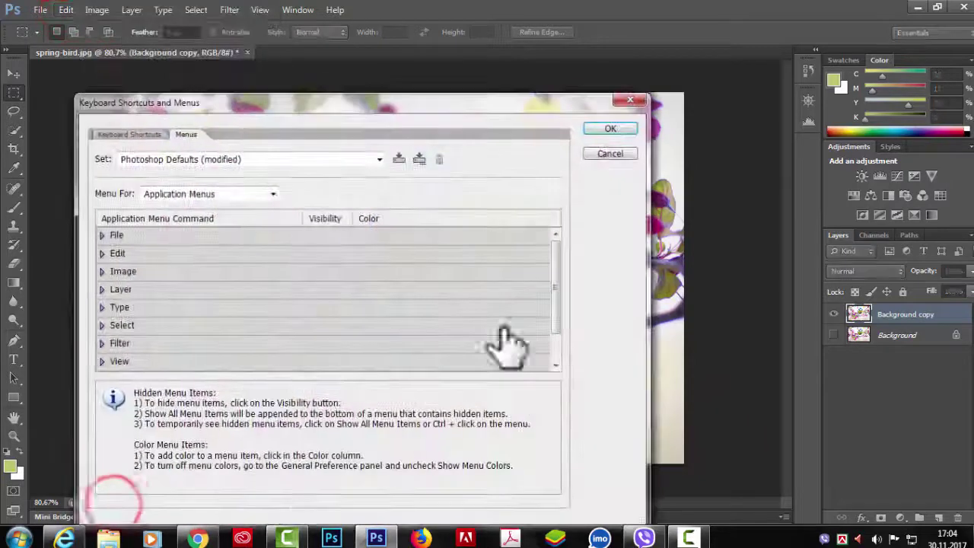
- In Panel Menus, set the Layers menu's New Layer and Duplicate Layer colours to None
{"action": "left_click", "coordinate": [272, 193]}
{"action": "left_click", "coordinate": [220, 219]}
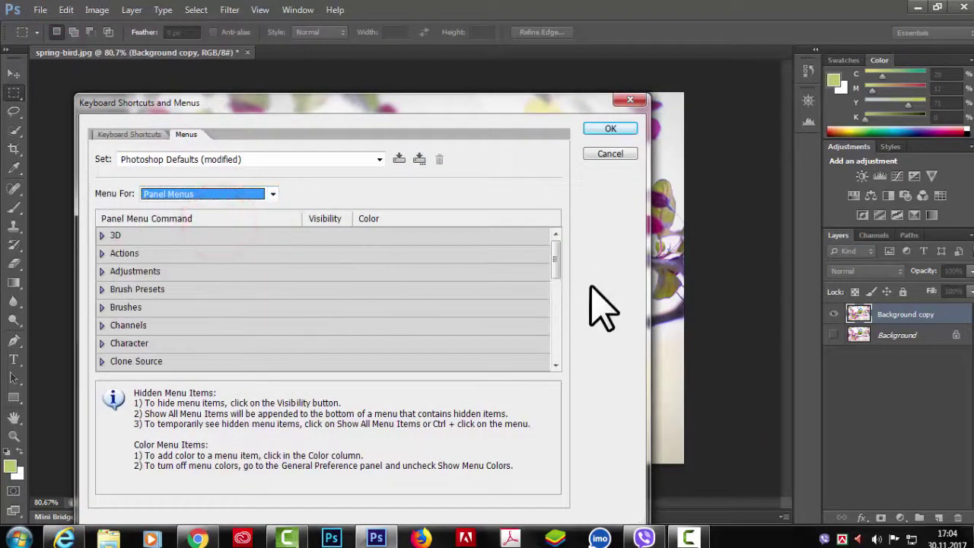
{"action": "left_click_drag", "start_coordinate": [556, 263], "coordinate": [556, 329]}
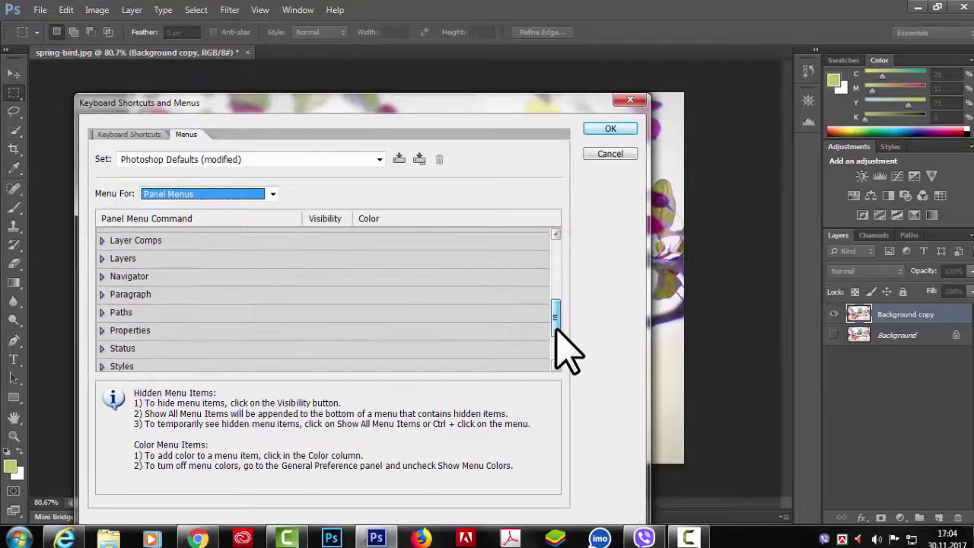
{"action": "left_click", "coordinate": [102, 258]}
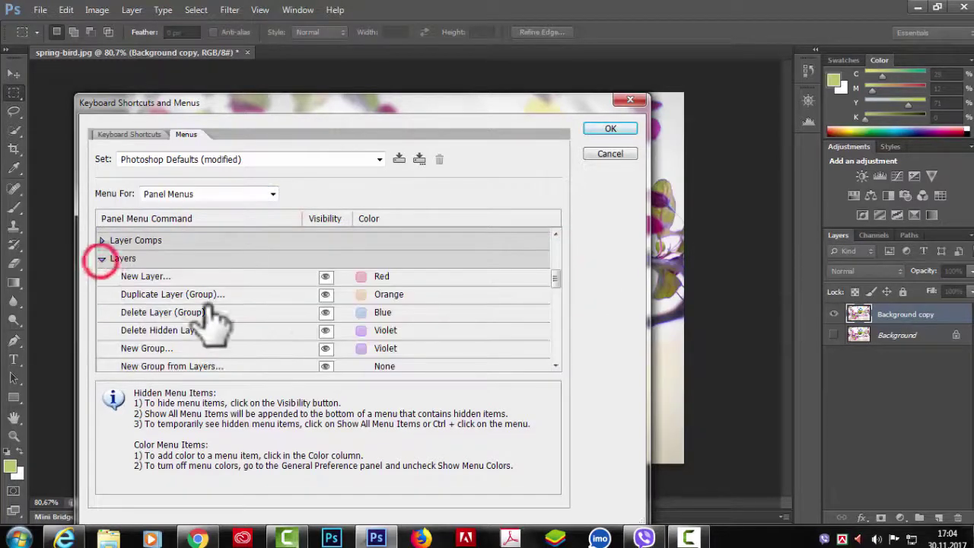
{"action": "left_click", "coordinate": [368, 278]}
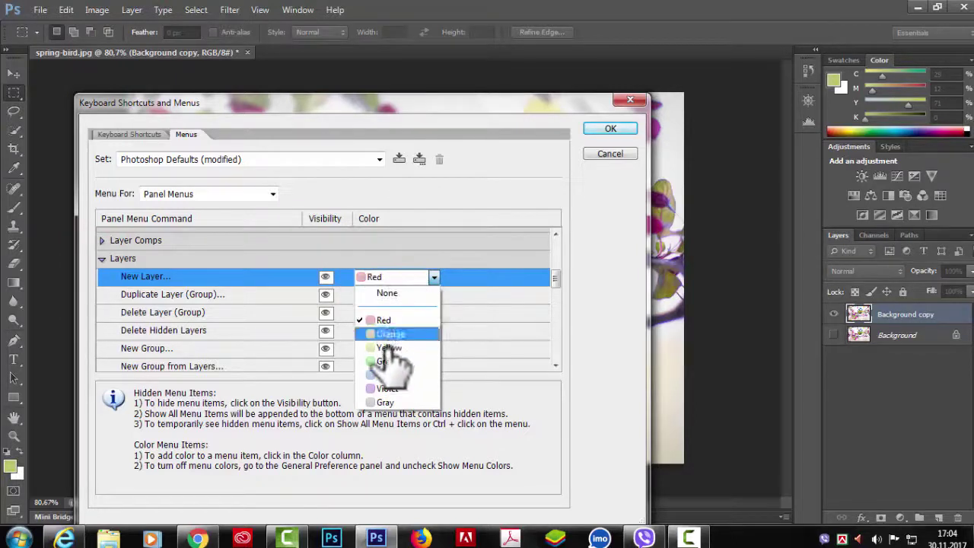
{"action": "left_click", "coordinate": [395, 294]}
{"action": "left_click", "coordinate": [381, 295]}
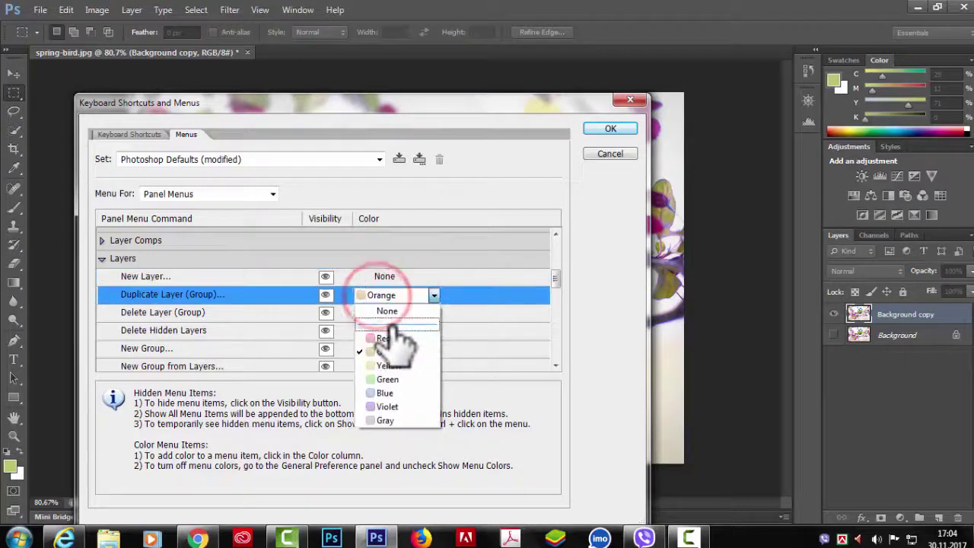
{"action": "left_click", "coordinate": [396, 310]}
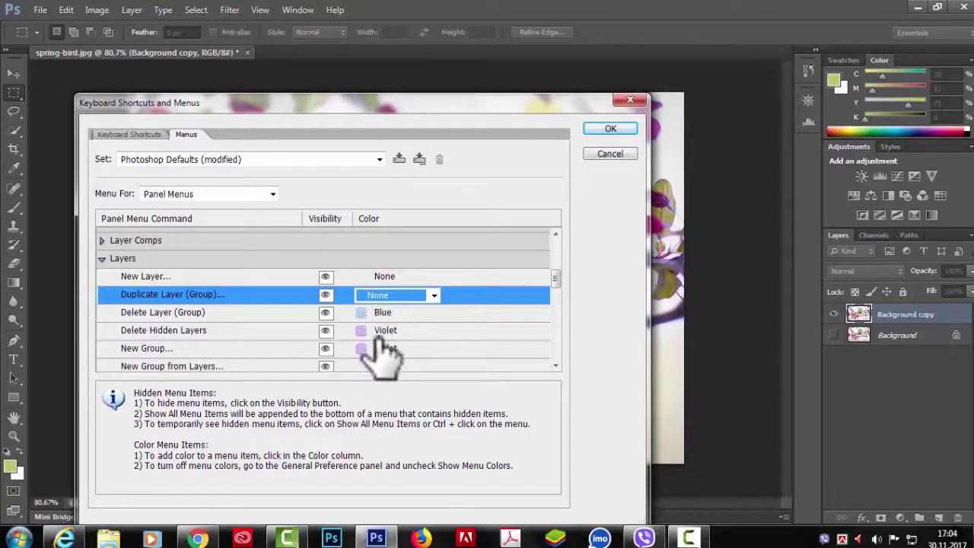
- Switch to the Photoshop Defaults menu set without saving changes, and close the settings
{"action": "left_click", "coordinate": [381, 159]}
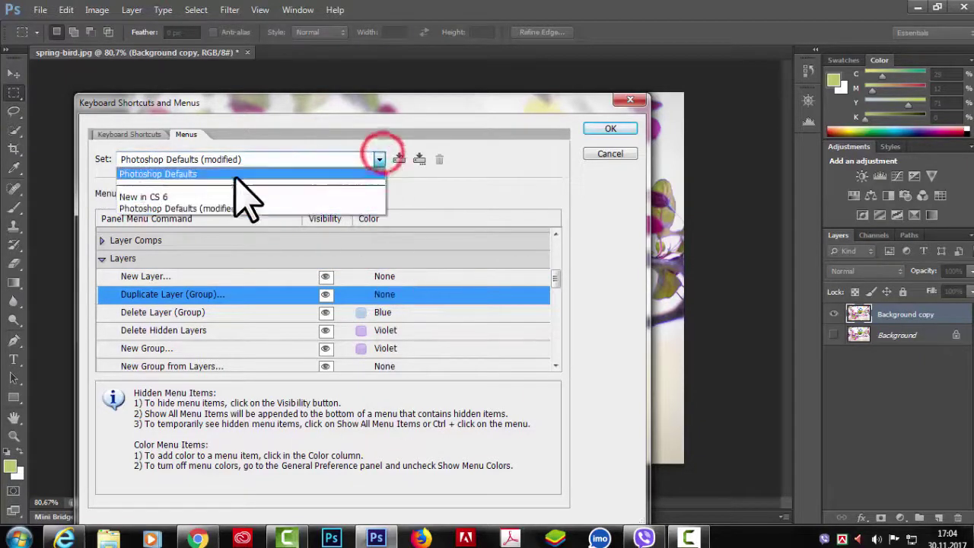
{"action": "left_click", "coordinate": [221, 173]}
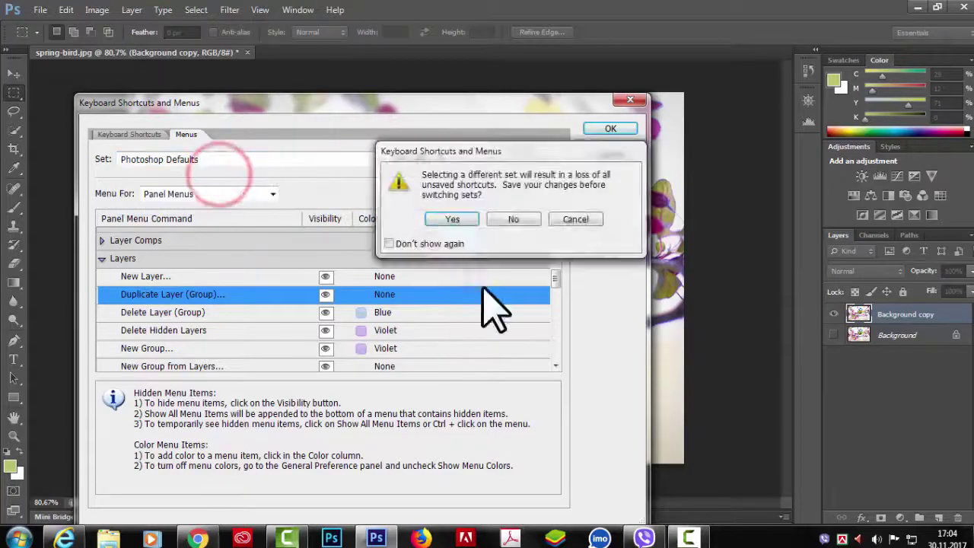
{"action": "left_click", "coordinate": [513, 218]}
{"action": "left_click", "coordinate": [610, 127]}
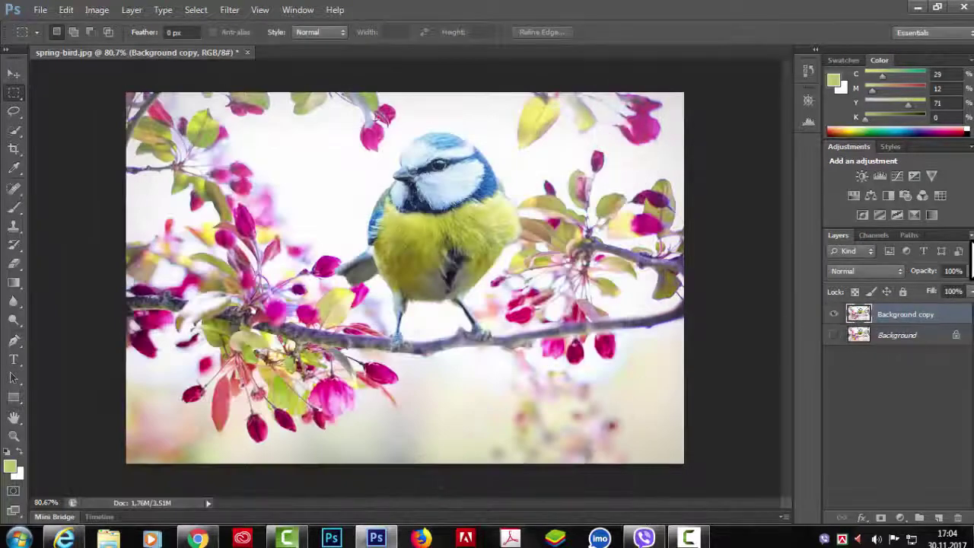
- Confirm the Layers panel flyout menu no longer shows any item colours
{"action": "left_click", "coordinate": [970, 235]}
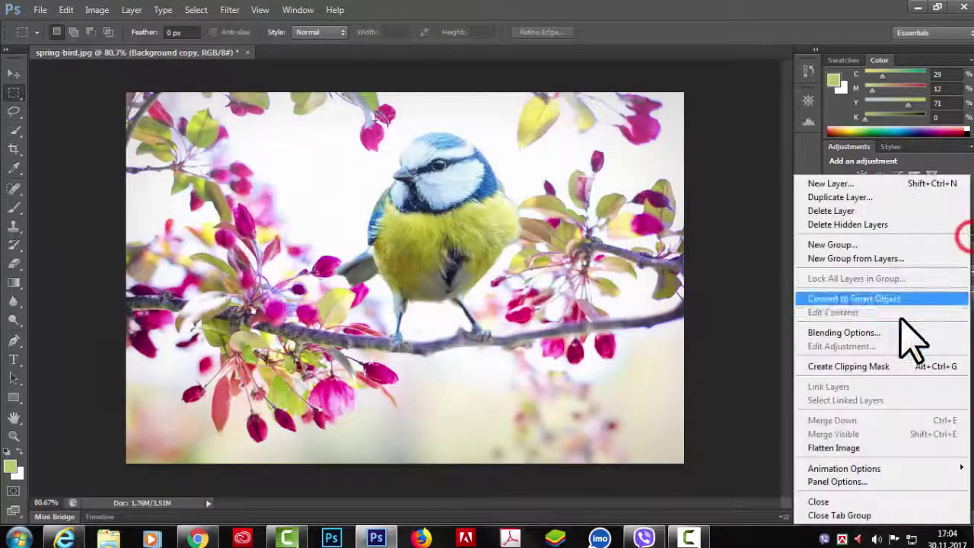
{"action": "left_click", "coordinate": [757, 358]}
{"action": "left_click", "coordinate": [66, 10]}
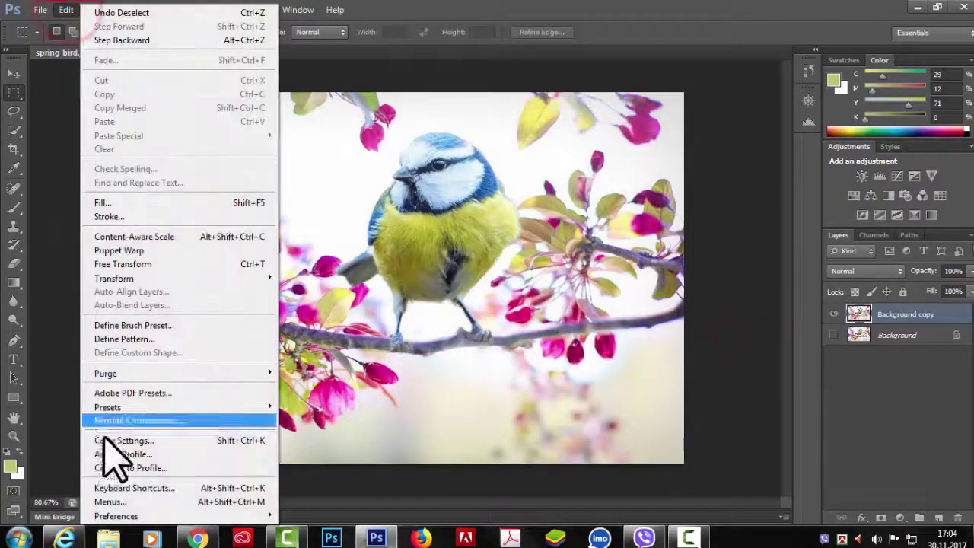
- In Keyboard Shortcuts and Menus, review both tabs and start a shortcut Summarize export
{"action": "left_click", "coordinate": [156, 502]}
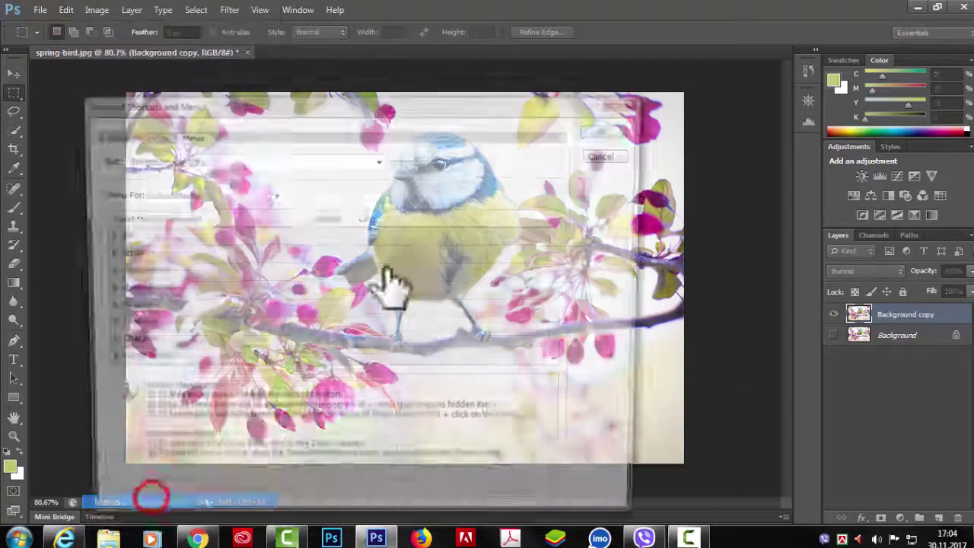
{"action": "left_click", "coordinate": [125, 134]}
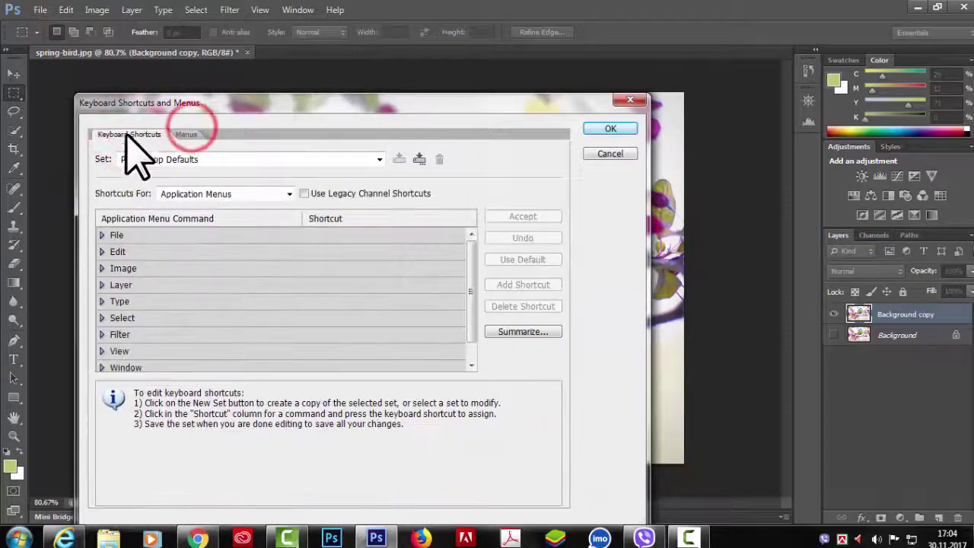
{"action": "left_click", "coordinate": [185, 134]}
{"action": "left_click", "coordinate": [139, 134]}
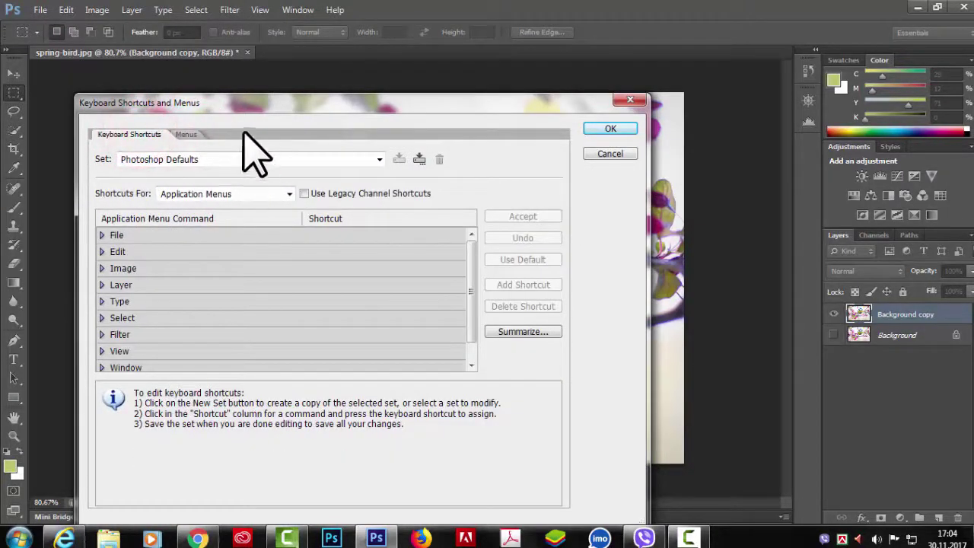
{"action": "left_click", "coordinate": [186, 134]}
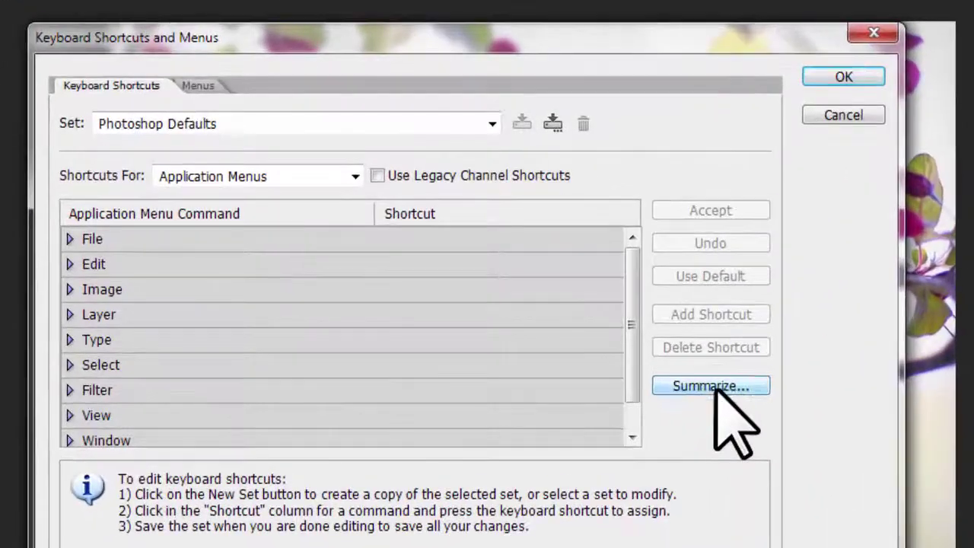
{"action": "left_click", "coordinate": [524, 332]}
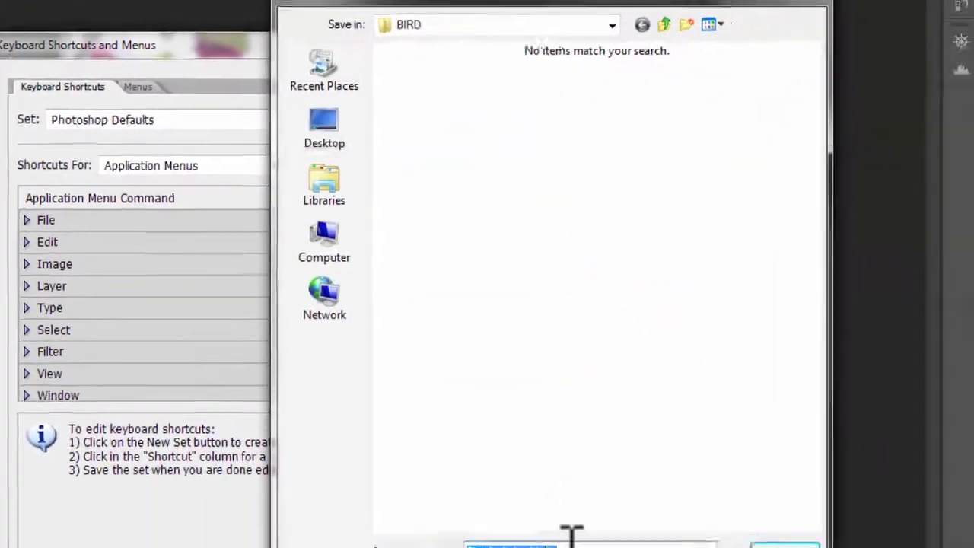
- Save the shortcut summary to the Desktop as 'Photoshop Defaults shortcut.htm'
{"action": "left_click", "coordinate": [438, 479]}
{"action": "left_click", "coordinate": [236, 122]}
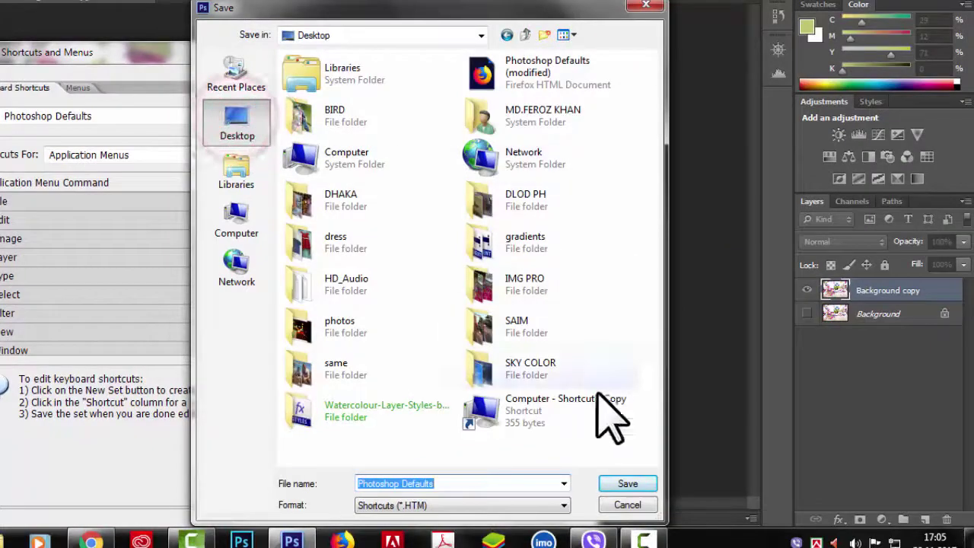
{"action": "left_click", "coordinate": [446, 484]}
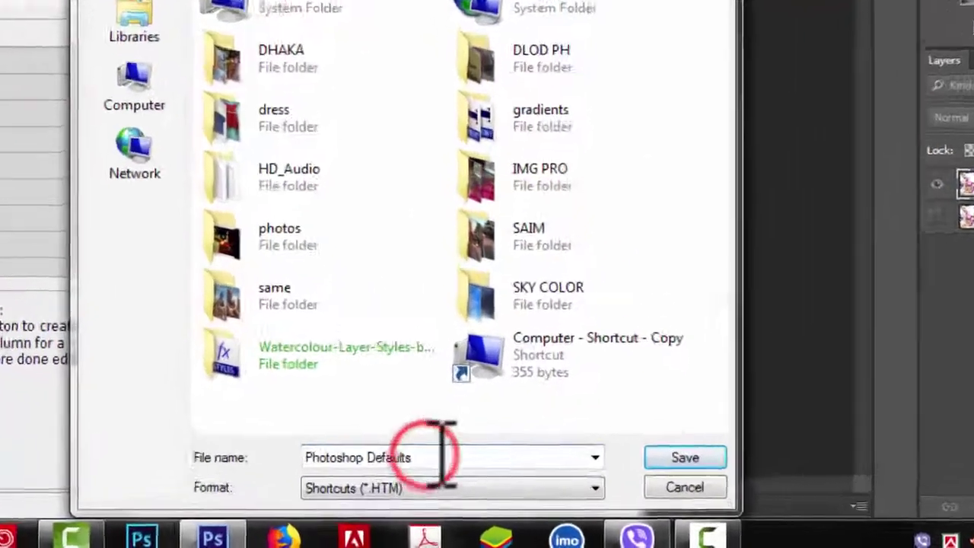
{"action": "type", "text": "shortcut"}
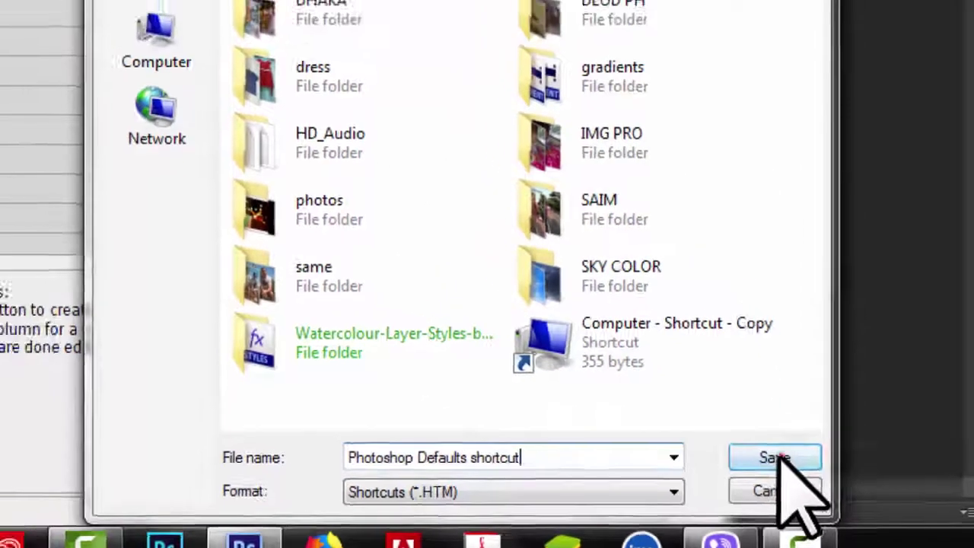
{"action": "left_click", "coordinate": [775, 458]}
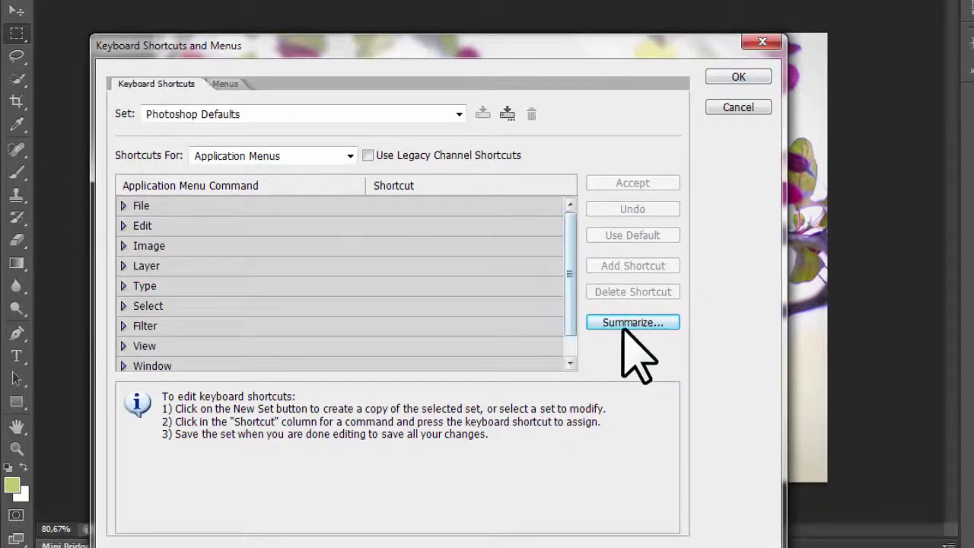
{"action": "left_click", "coordinate": [756, 76]}
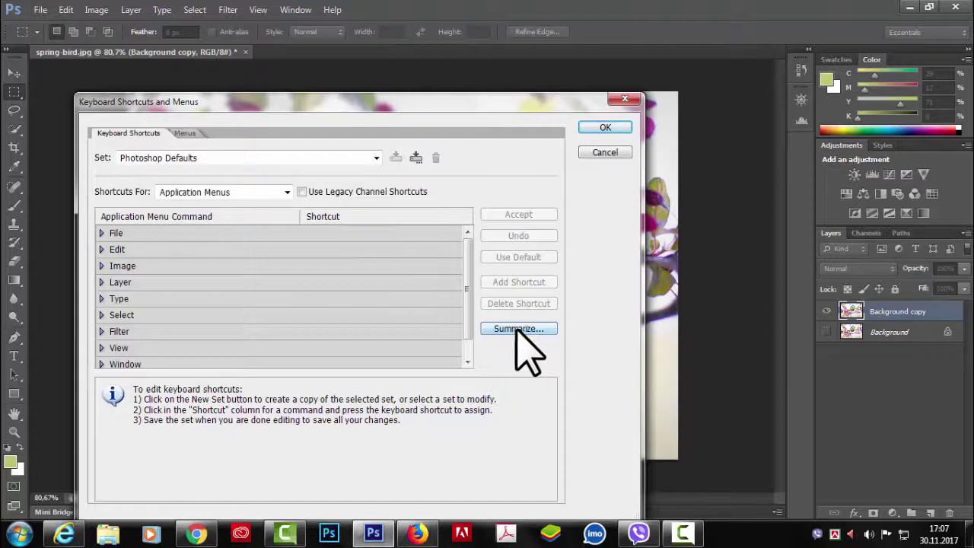
- Close the shortcut settings and scroll down the exported shortcuts page in Firefox
{"action": "left_click", "coordinate": [619, 125]}
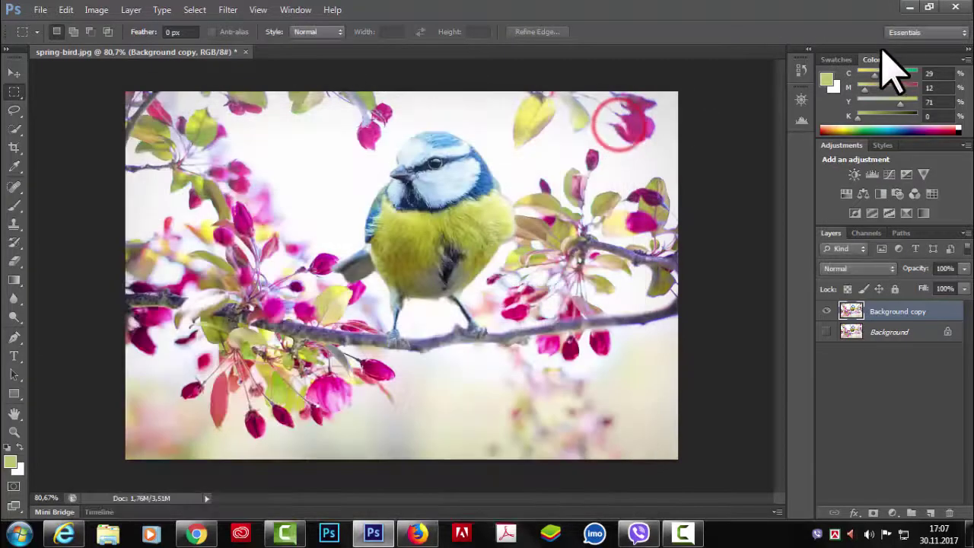
{"action": "left_click", "coordinate": [910, 8]}
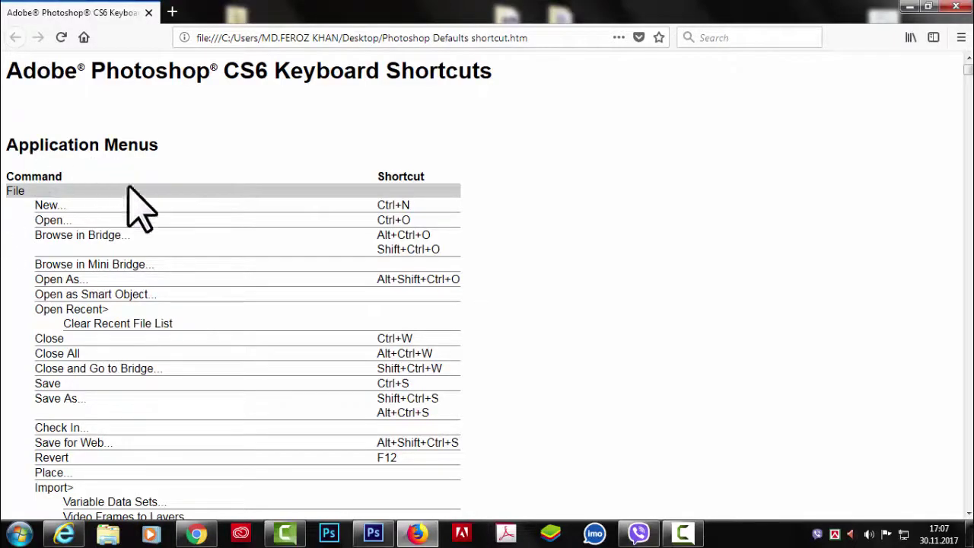
{"action": "scroll", "coordinate": [289, 202], "scroll_direction": "down", "scroll_amount": 4}
{"action": "scroll", "coordinate": [289, 202], "scroll_direction": "down", "scroll_amount": 7}
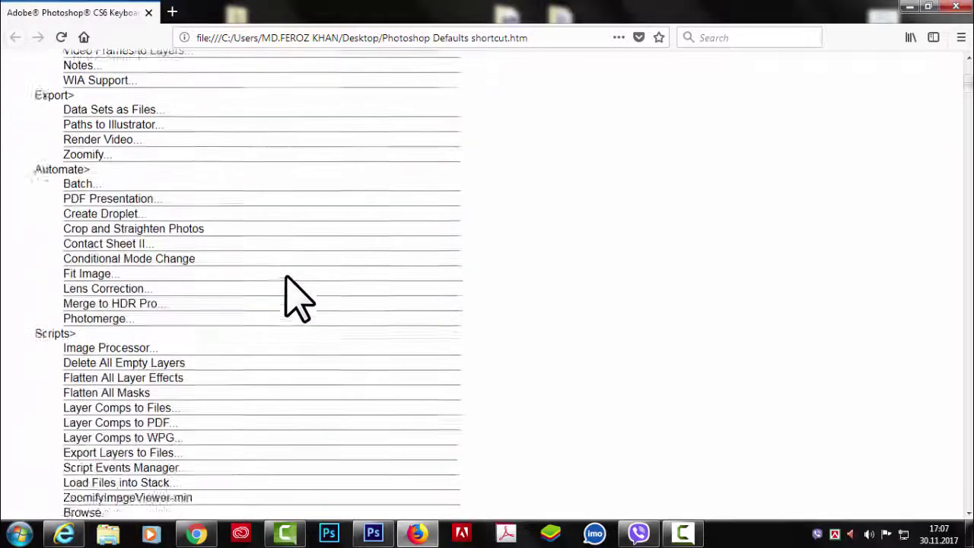
{"action": "scroll", "coordinate": [285, 274], "scroll_direction": "down", "scroll_amount": 8}
{"action": "scroll", "coordinate": [285, 278], "scroll_direction": "down", "scroll_amount": 3}
{"action": "scroll", "coordinate": [288, 280], "scroll_direction": "down", "scroll_amount": 10}
{"action": "scroll", "coordinate": [288, 280], "scroll_direction": "down", "scroll_amount": 10}
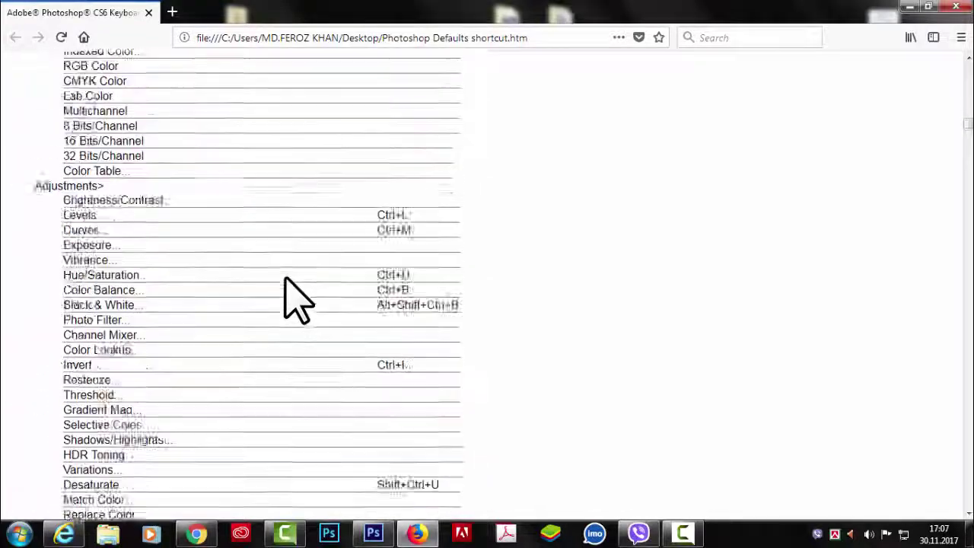
{"action": "scroll", "coordinate": [288, 280], "scroll_direction": "down", "scroll_amount": 1}
- Scroll back to the top of the page and show Firefox's main menu
{"action": "scroll", "coordinate": [288, 280], "scroll_direction": "up", "scroll_amount": 15}
{"action": "scroll", "coordinate": [288, 280], "scroll_direction": "up", "scroll_amount": 16}
{"action": "scroll", "coordinate": [285, 280], "scroll_direction": "up", "scroll_amount": 13}
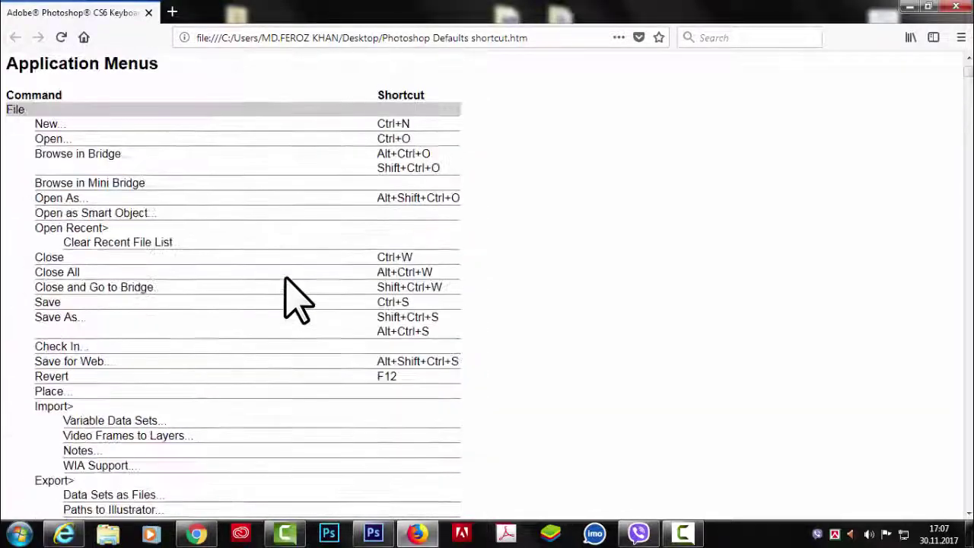
{"action": "scroll", "coordinate": [286, 280], "scroll_direction": "up", "scroll_amount": 2}
{"action": "left_click", "coordinate": [961, 37]}
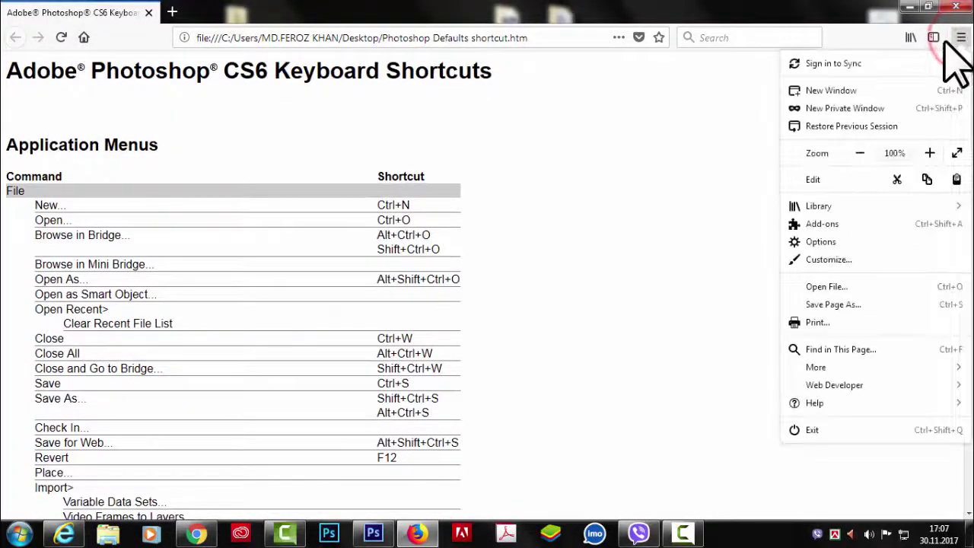
- Review the 27-page print preview of the shortcut list, then return to Photoshop
{"action": "left_click", "coordinate": [816, 322]}
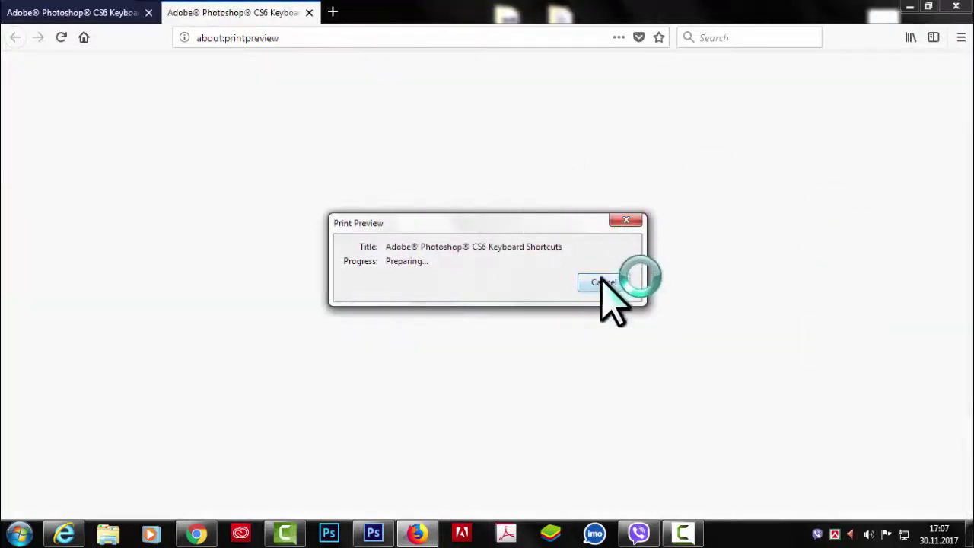
{"action": "scroll", "coordinate": [396, 190], "scroll_direction": "down", "scroll_amount": 5}
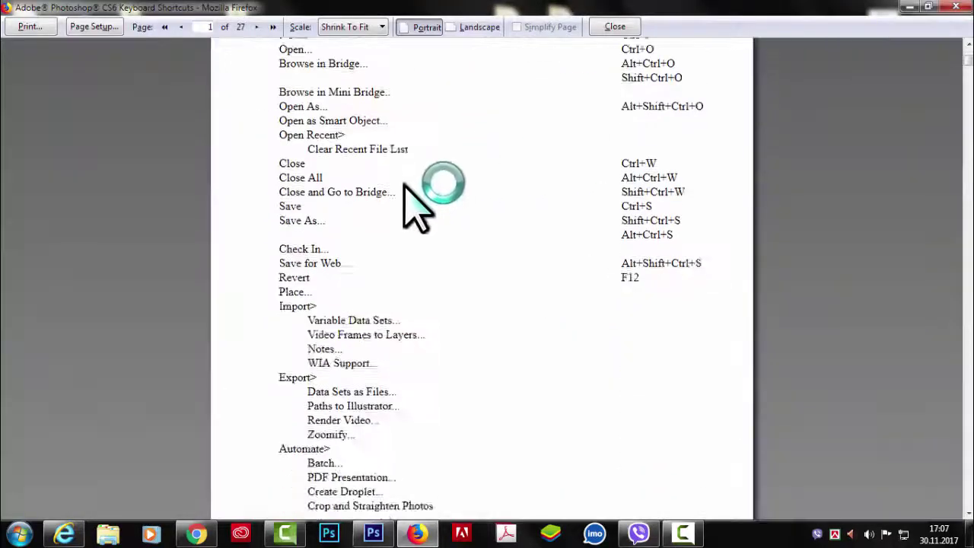
{"action": "scroll", "coordinate": [411, 210], "scroll_direction": "down", "scroll_amount": 15}
{"action": "scroll", "coordinate": [411, 213], "scroll_direction": "up", "scroll_amount": 6}
{"action": "scroll", "coordinate": [428, 233], "scroll_direction": "up", "scroll_amount": 4}
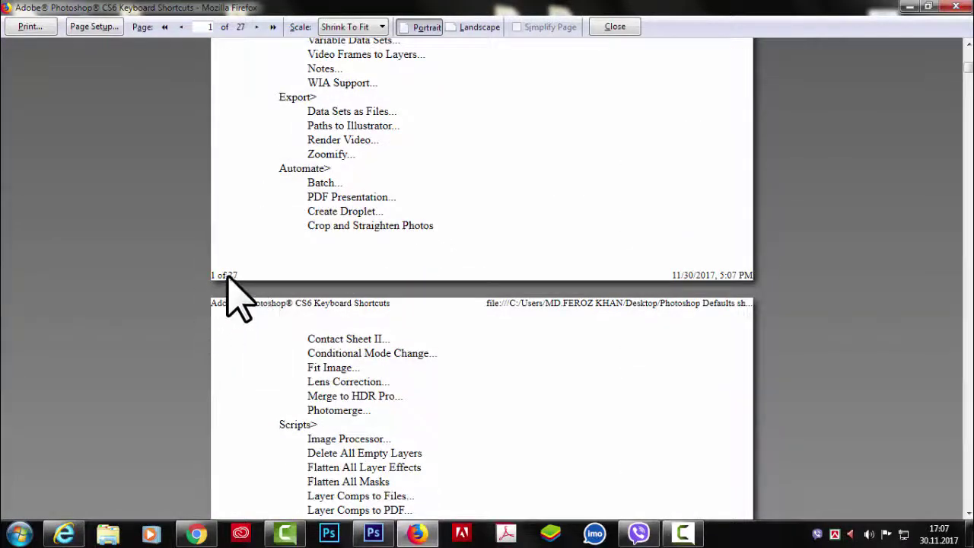
{"action": "scroll", "coordinate": [396, 262], "scroll_direction": "up", "scroll_amount": 10}
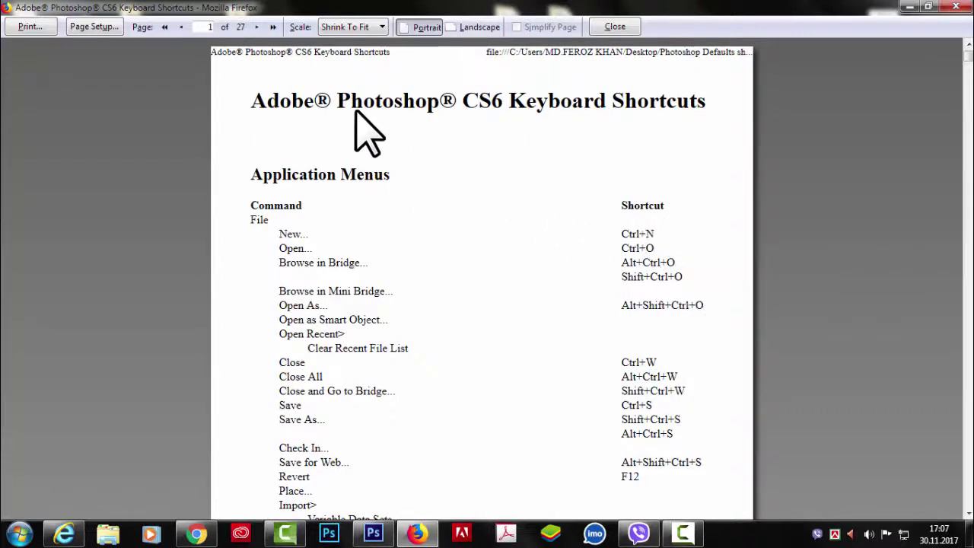
{"action": "scroll", "coordinate": [649, 228], "scroll_direction": "down", "scroll_amount": 3}
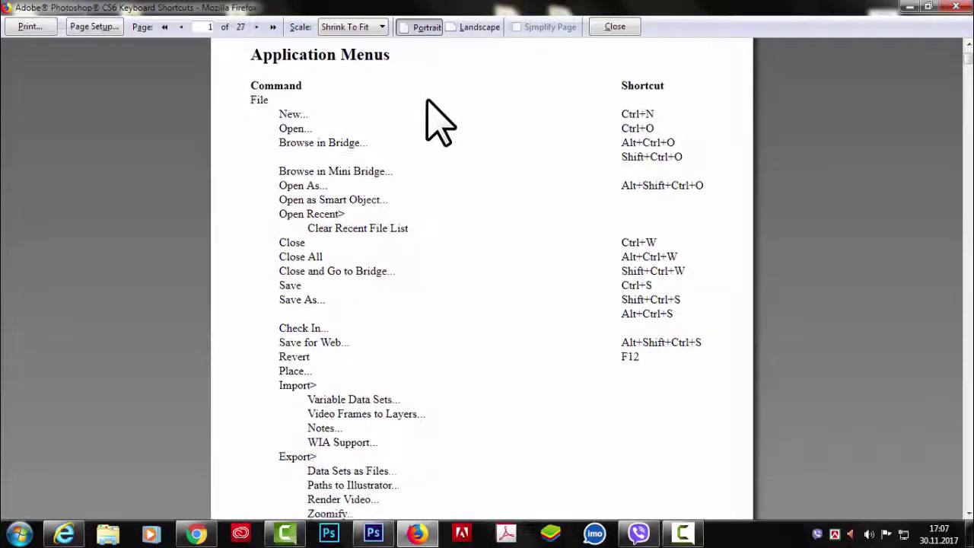
{"action": "scroll", "coordinate": [427, 99], "scroll_direction": "up", "scroll_amount": 3}
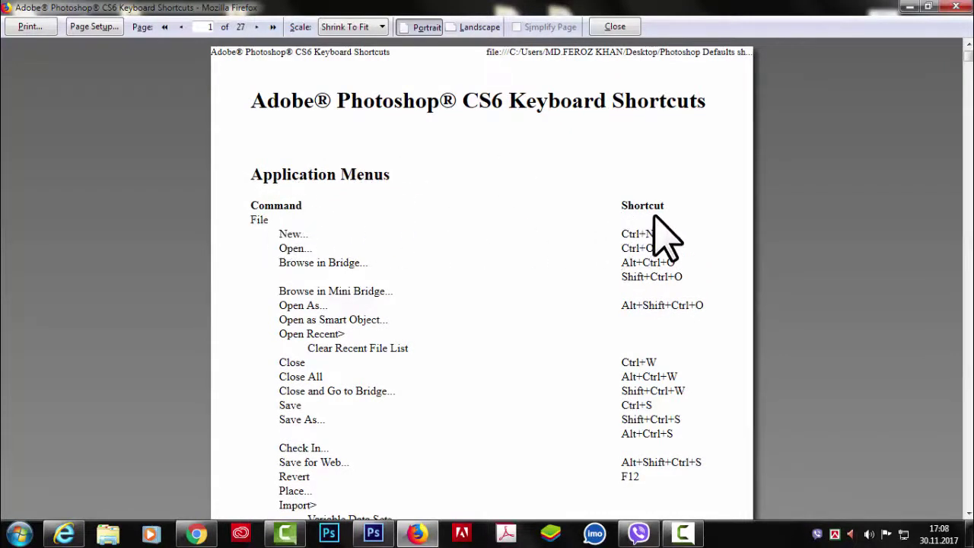
{"action": "scroll", "coordinate": [579, 364], "scroll_direction": "down", "scroll_amount": 10}
{"action": "scroll", "coordinate": [579, 364], "scroll_direction": "down", "scroll_amount": 10}
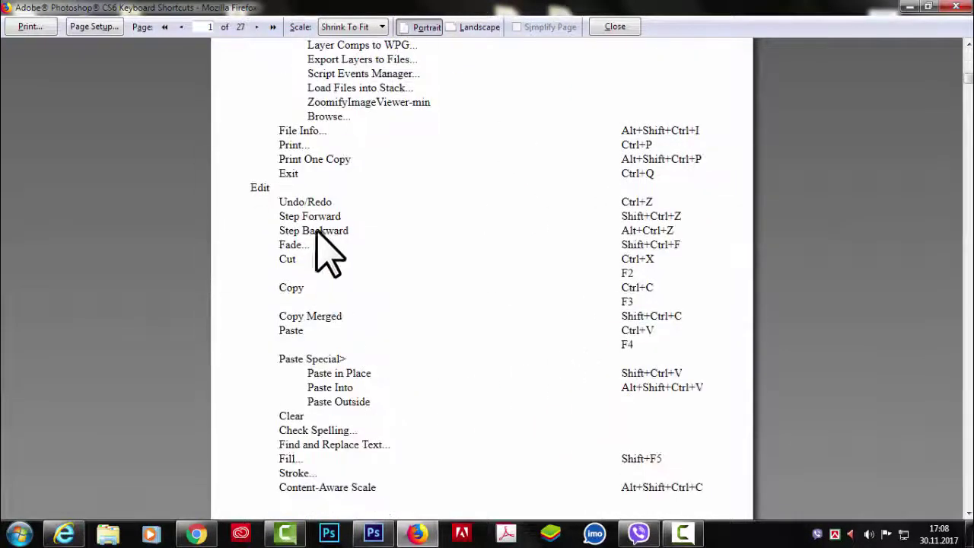
{"action": "scroll", "coordinate": [350, 255], "scroll_direction": "up", "scroll_amount": 10}
{"action": "scroll", "coordinate": [487, 160], "scroll_direction": "up", "scroll_amount": 1}
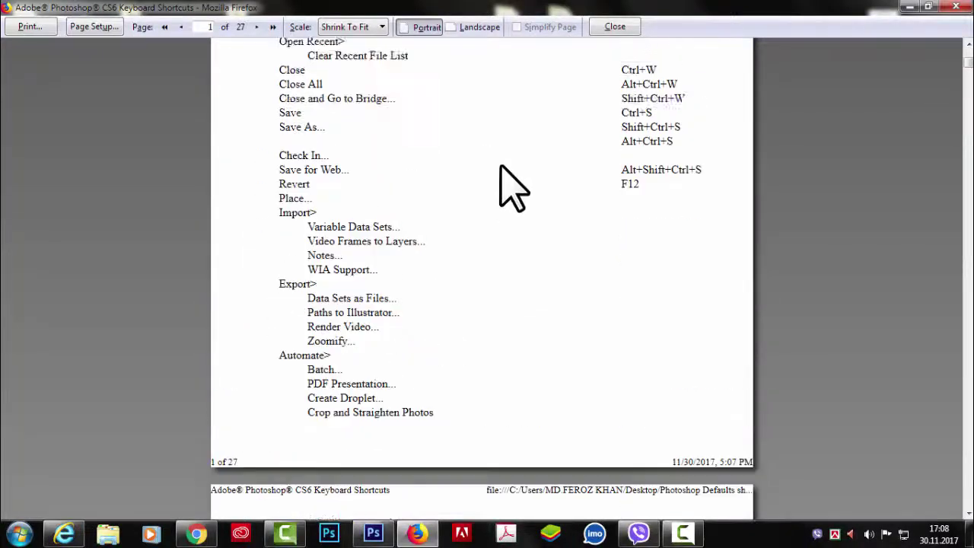
{"action": "scroll", "coordinate": [500, 170], "scroll_direction": "up", "scroll_amount": 5}
{"action": "scroll", "coordinate": [500, 170], "scroll_direction": "down", "scroll_amount": 5}
{"action": "scroll", "coordinate": [500, 167], "scroll_direction": "down", "scroll_amount": 10}
{"action": "scroll", "coordinate": [500, 167], "scroll_direction": "down", "scroll_amount": 10}
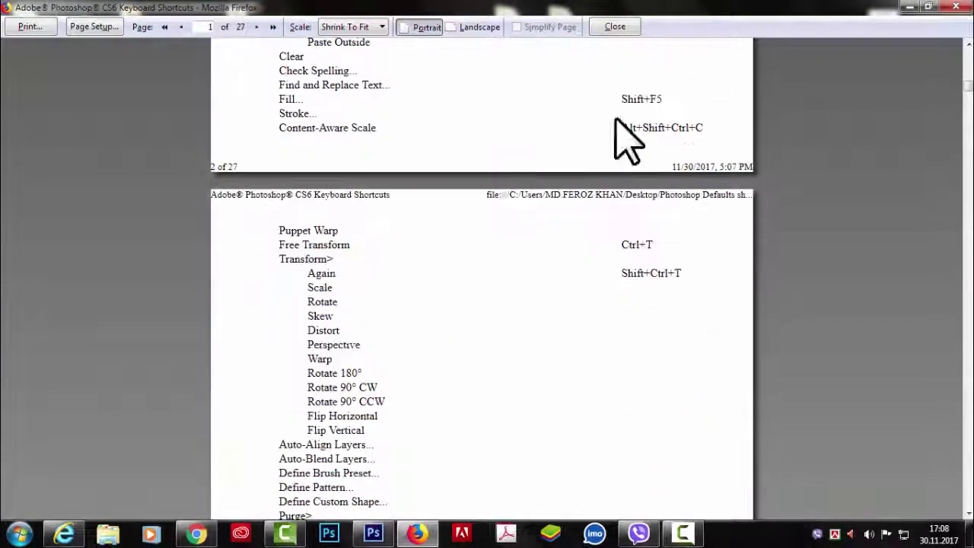
{"action": "left_click", "coordinate": [375, 534]}
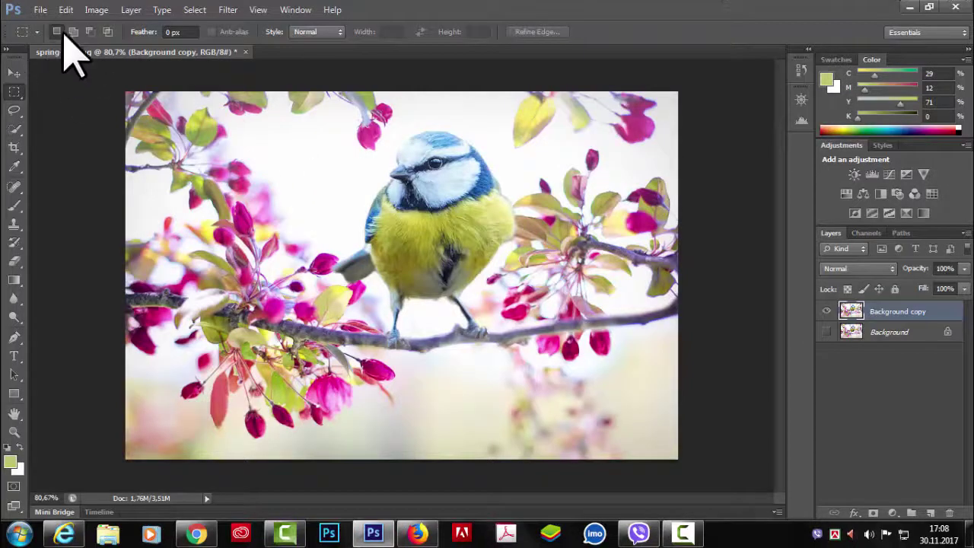
- Open Keyboard Shortcuts and cancel without changes, then show the Edit > Preferences submenu
{"action": "left_click", "coordinate": [66, 9]}
{"action": "left_click", "coordinate": [161, 481]}
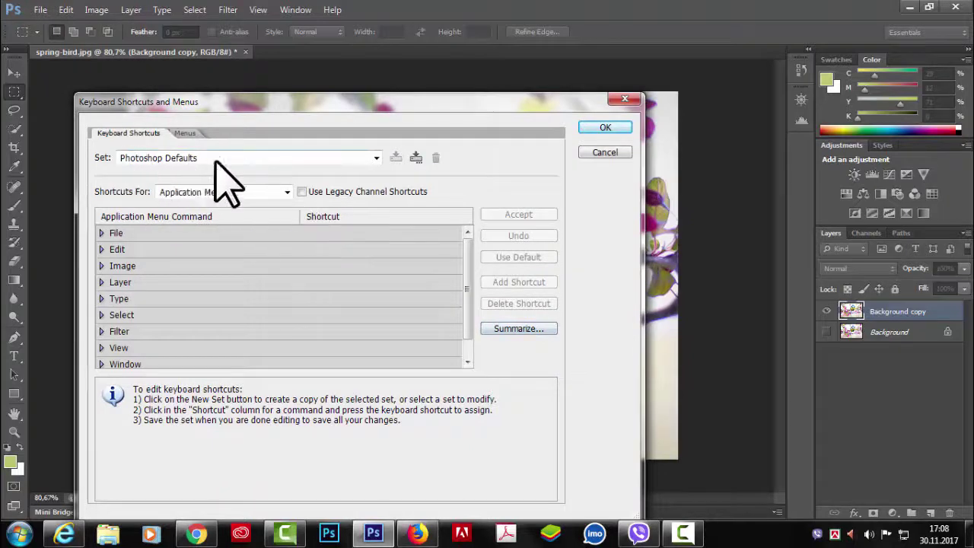
{"action": "left_click", "coordinate": [607, 151]}
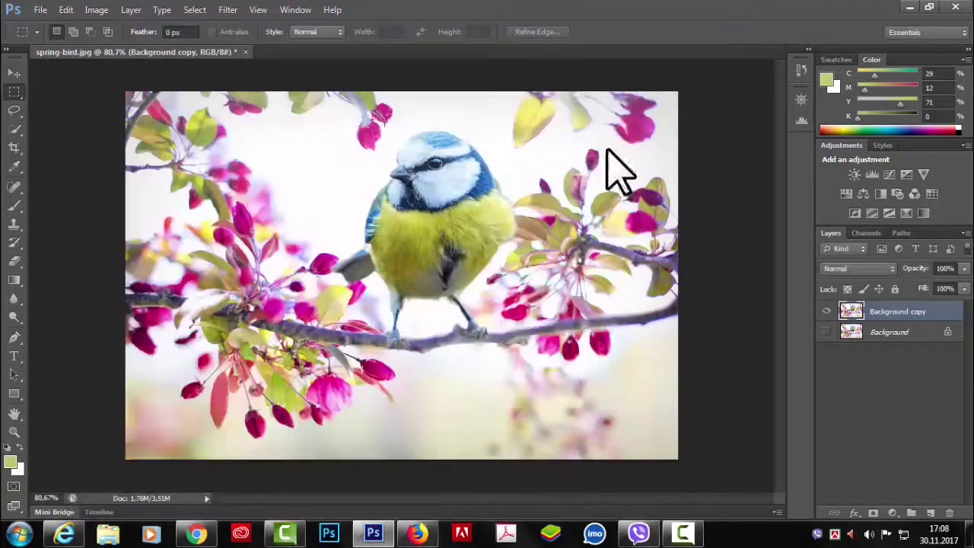
{"action": "left_click", "coordinate": [67, 10]}
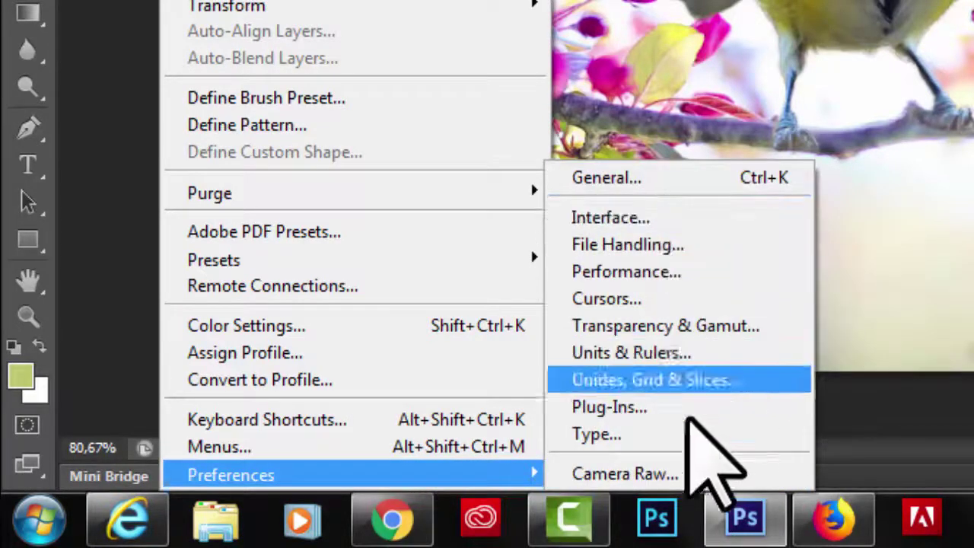
{"action": "mouse_move", "coordinate": [231, 475]}
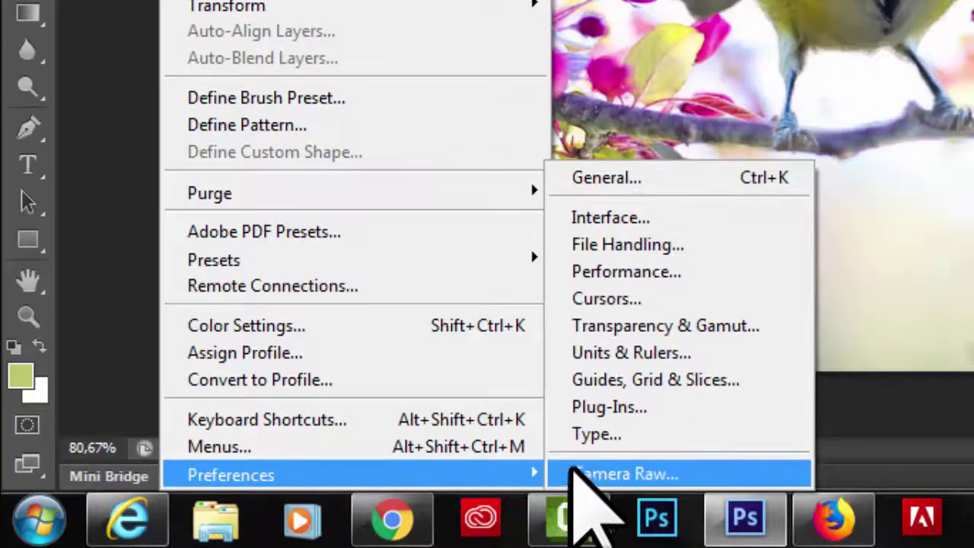
- Dismiss the Preferences submenu and the Image menu, leaving spring-bird.jpg visible
{"action": "left_click", "coordinate": [613, 242]}
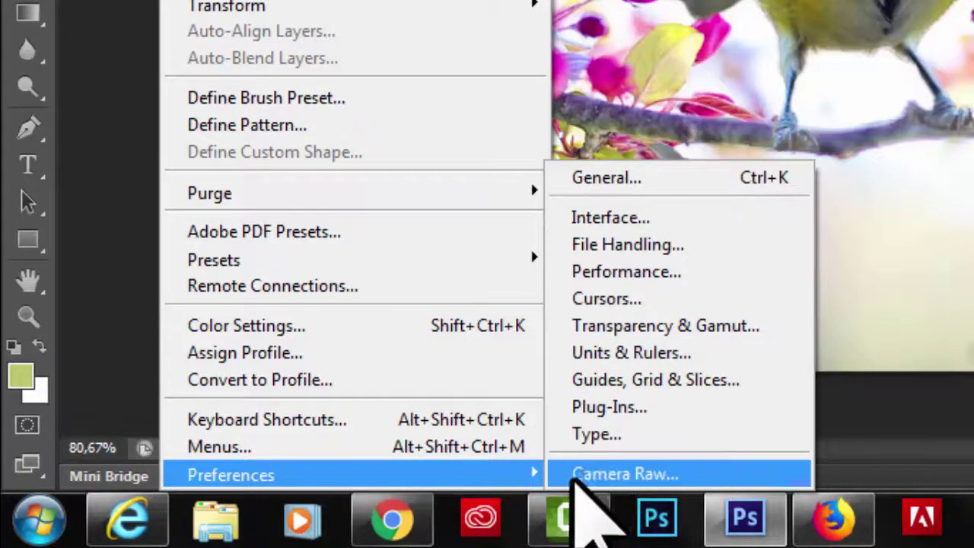
{"action": "key", "text": "Escape"}
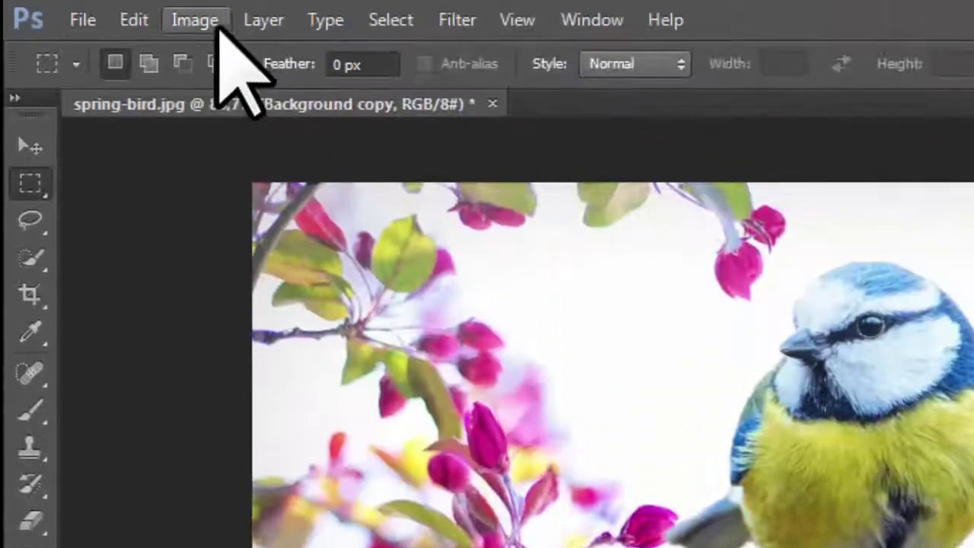
{"action": "left_click", "coordinate": [192, 19]}
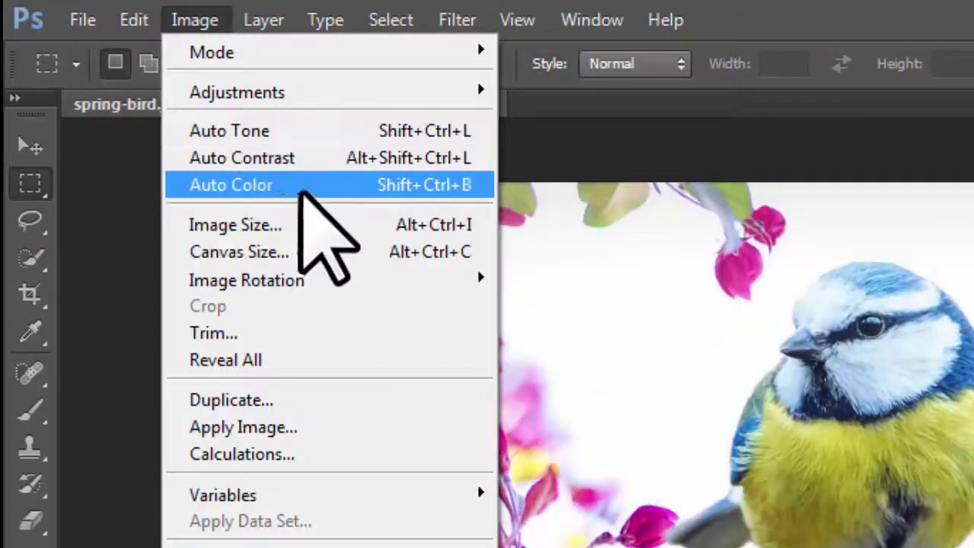
{"action": "left_click", "coordinate": [256, 160]}
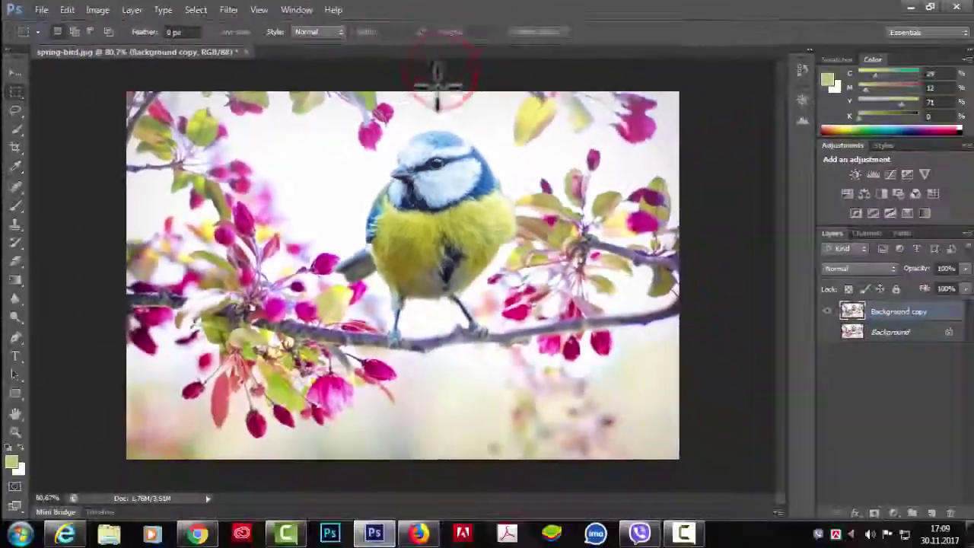